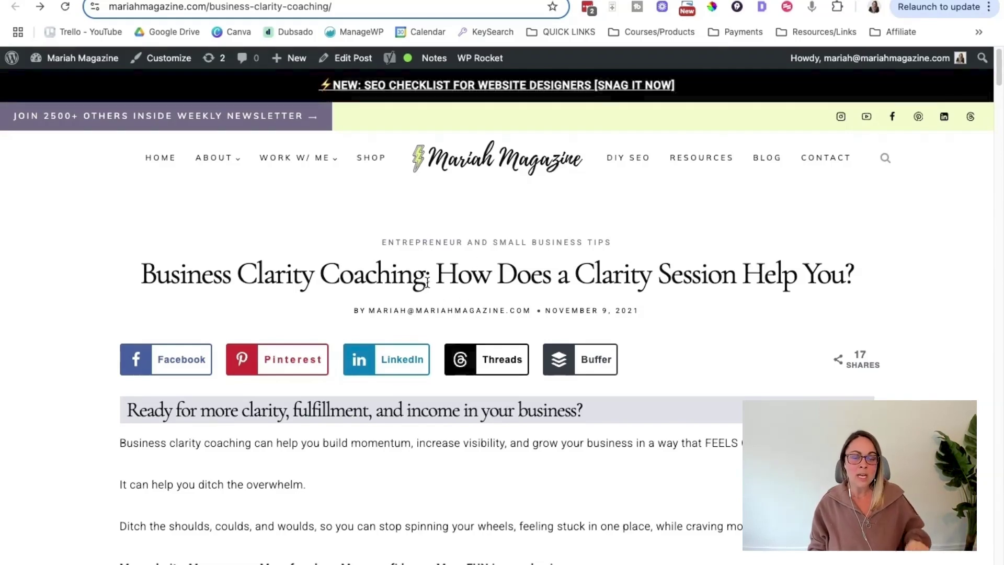
Step: Highlight 'Business Clarity Coaching' in the post title
drag(425, 282, 149, 276)
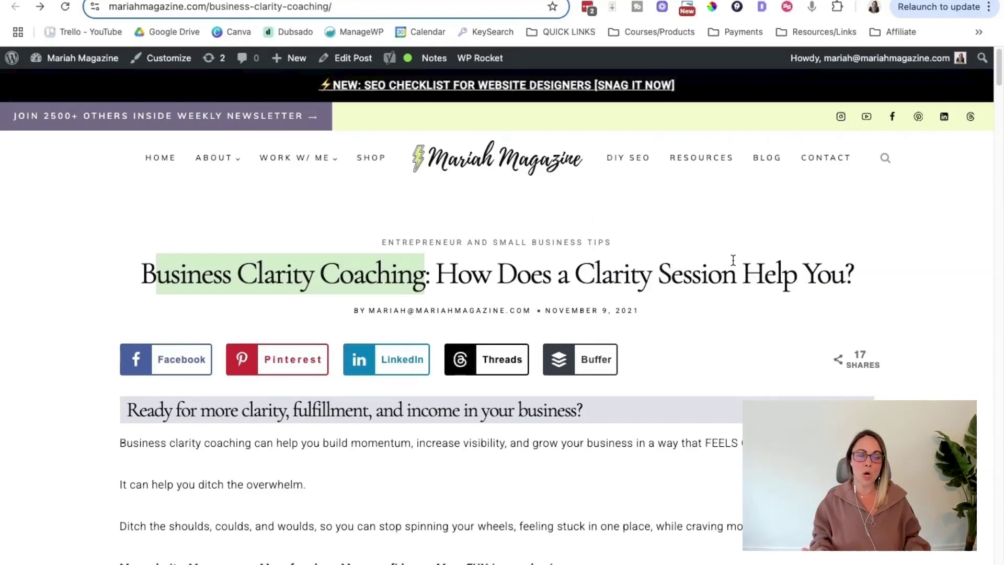
click(470, 274)
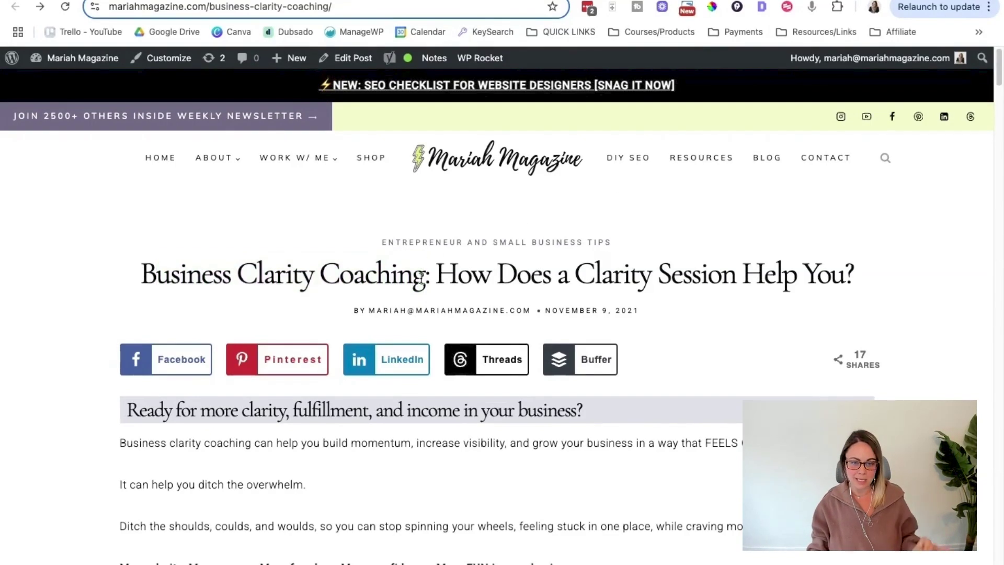
drag(421, 277, 141, 270)
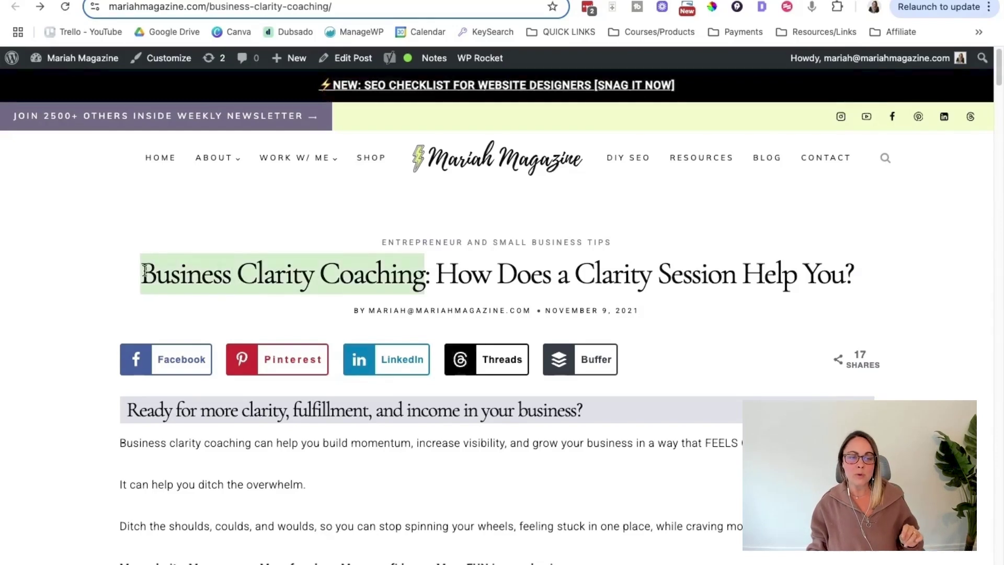
click(463, 279)
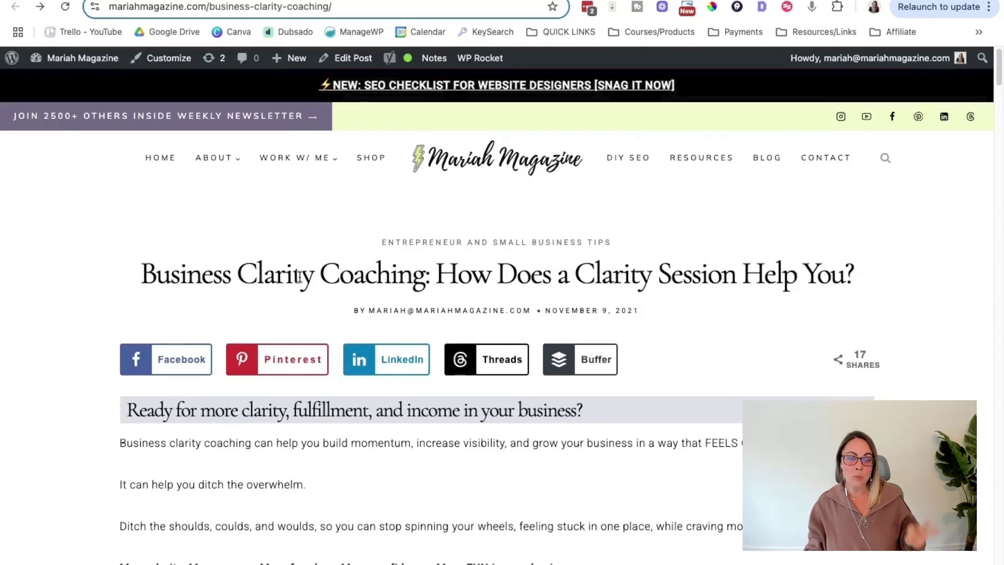
Step: Inspect the post title to show it is an h1 with class entry-title
drag(156, 276, 709, 286)
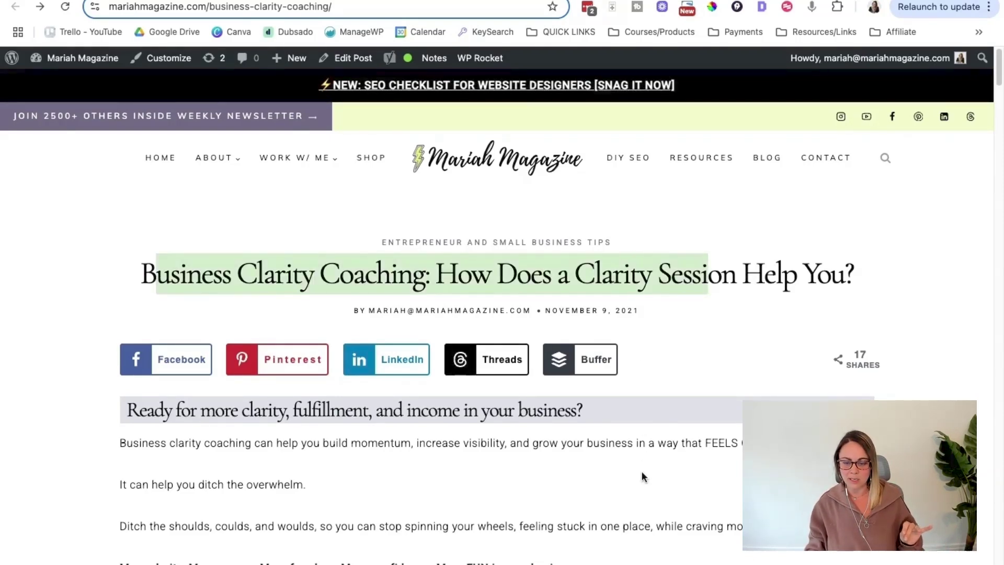
right_click(477, 280)
click(509, 427)
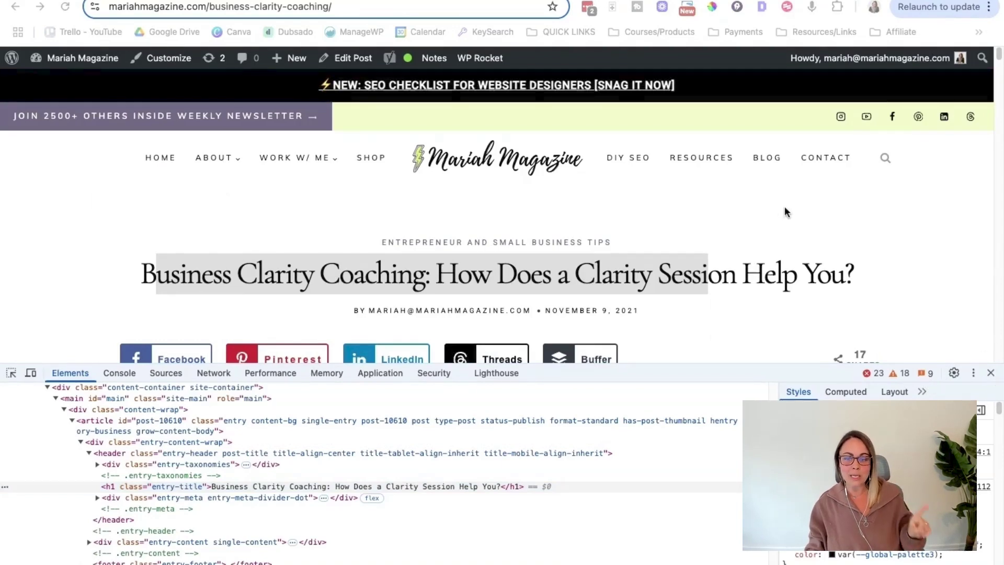
Step: Close the page inspector and scroll through the article
click(994, 374)
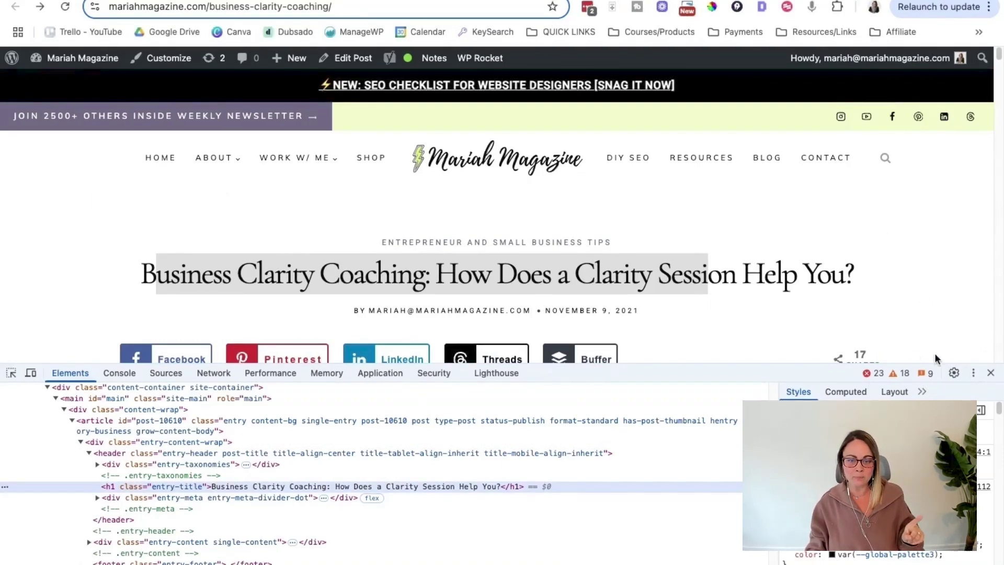
click(991, 374)
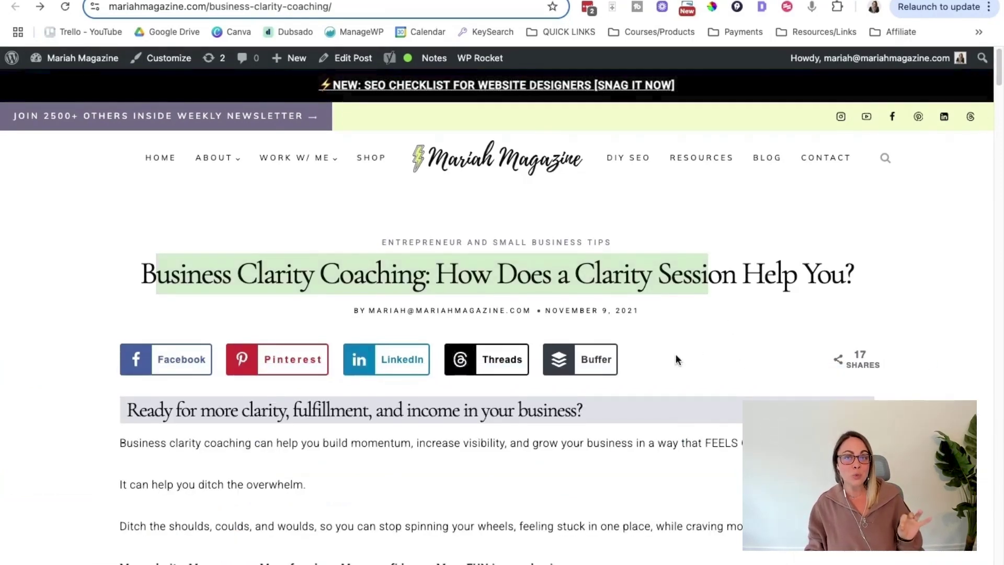
scroll(727, 379, down, 1)
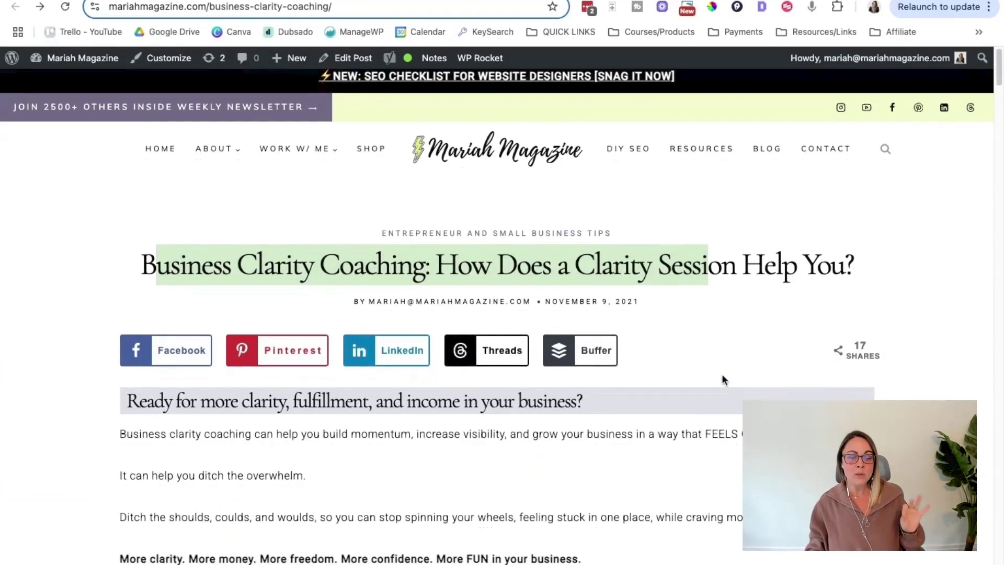
scroll(722, 377, down, 15)
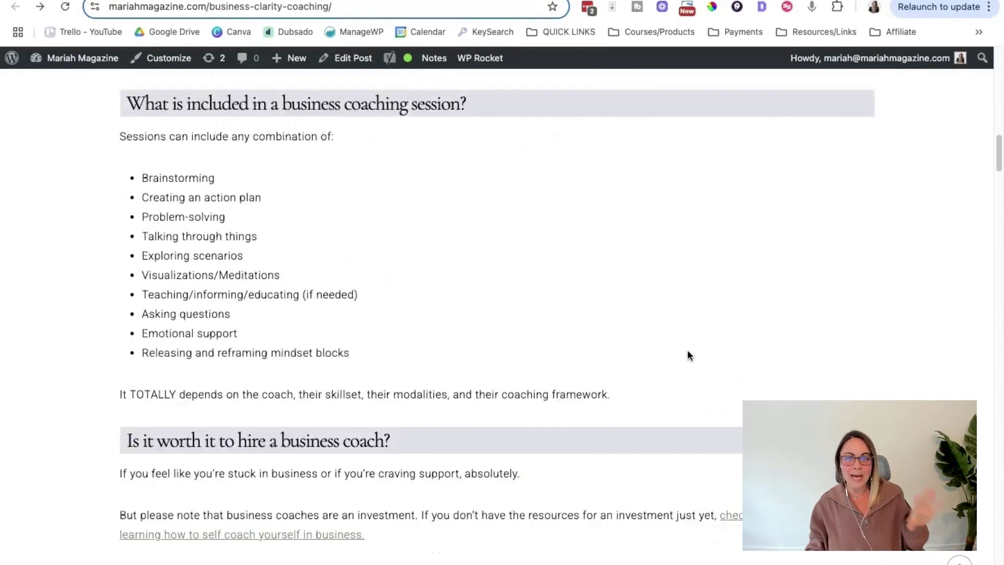
scroll(685, 354, up, 15)
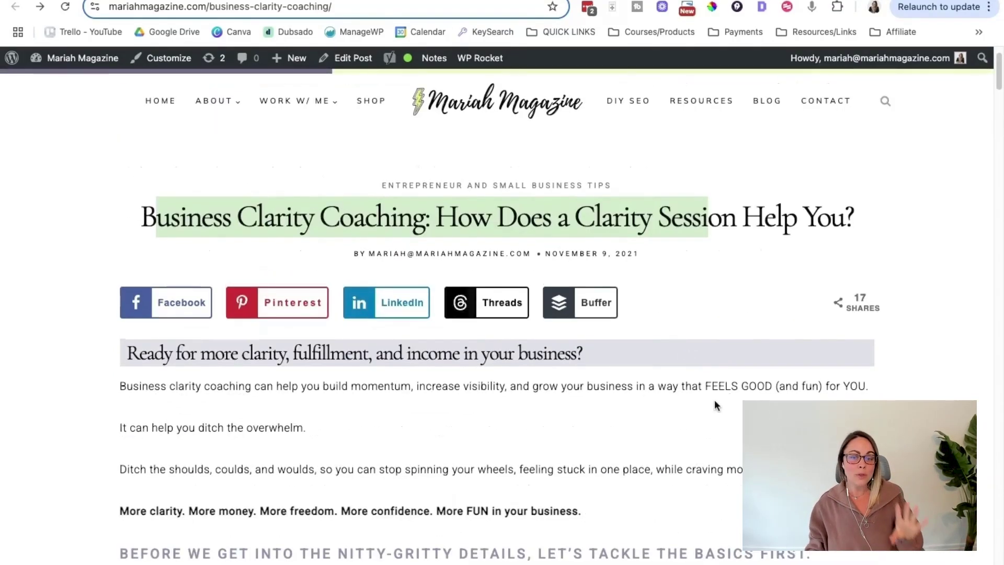
scroll(707, 384, down, 1)
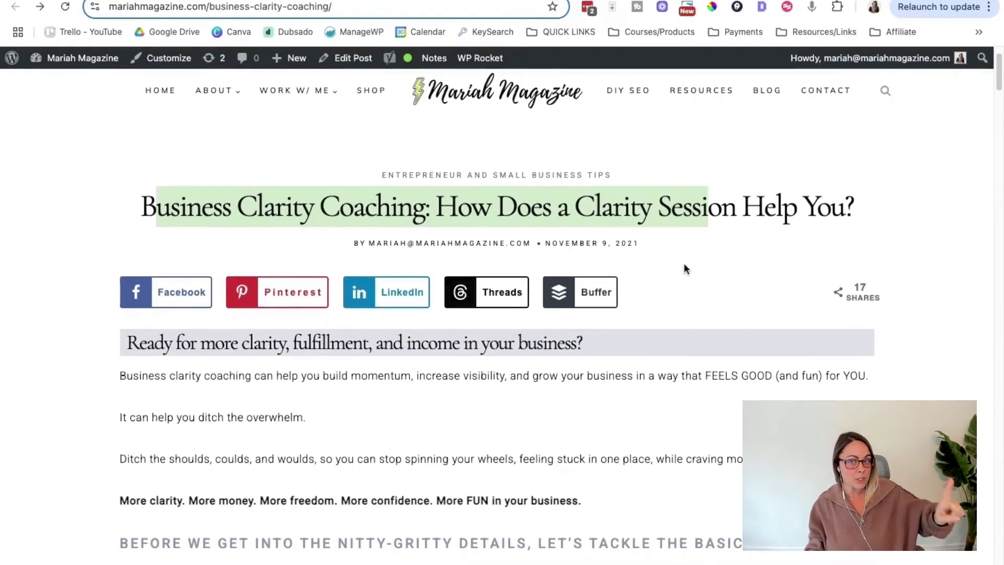
click(713, 209)
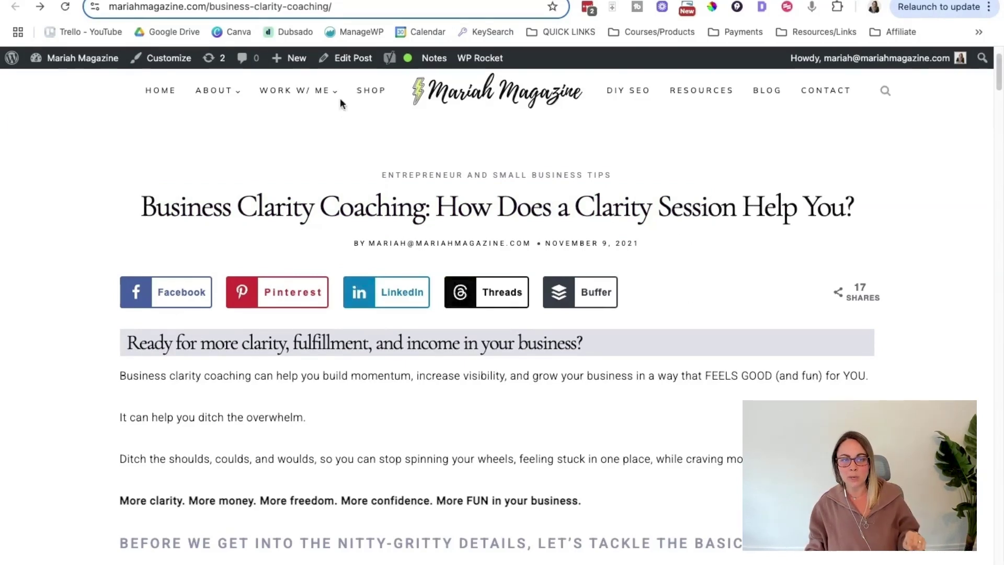
click(267, 12)
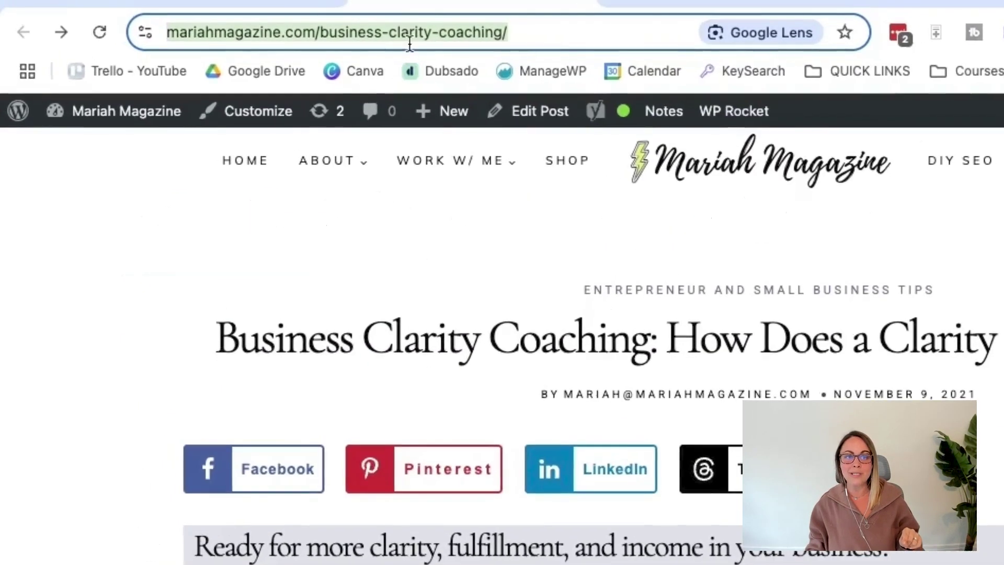
click(576, 33)
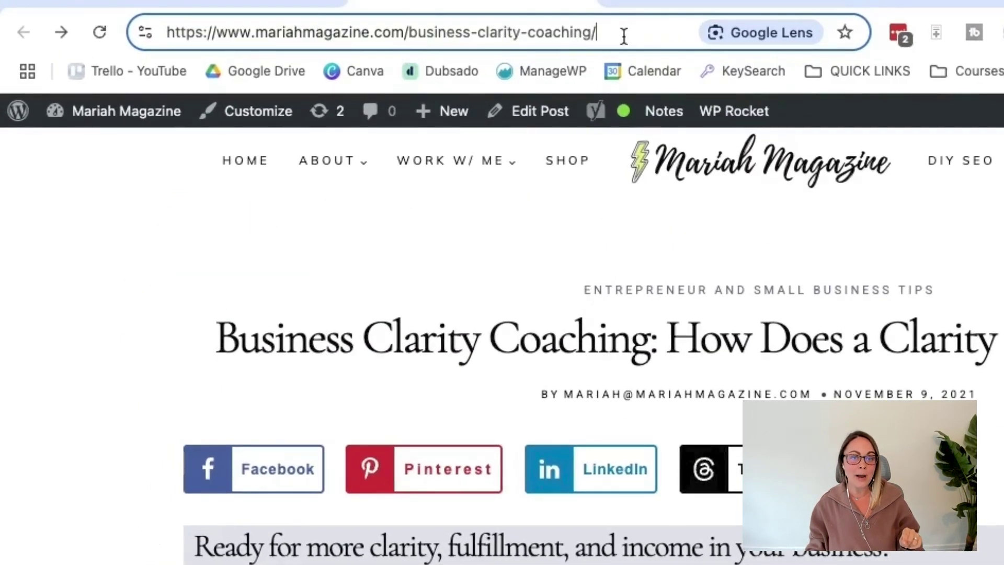
drag(624, 34, 409, 39)
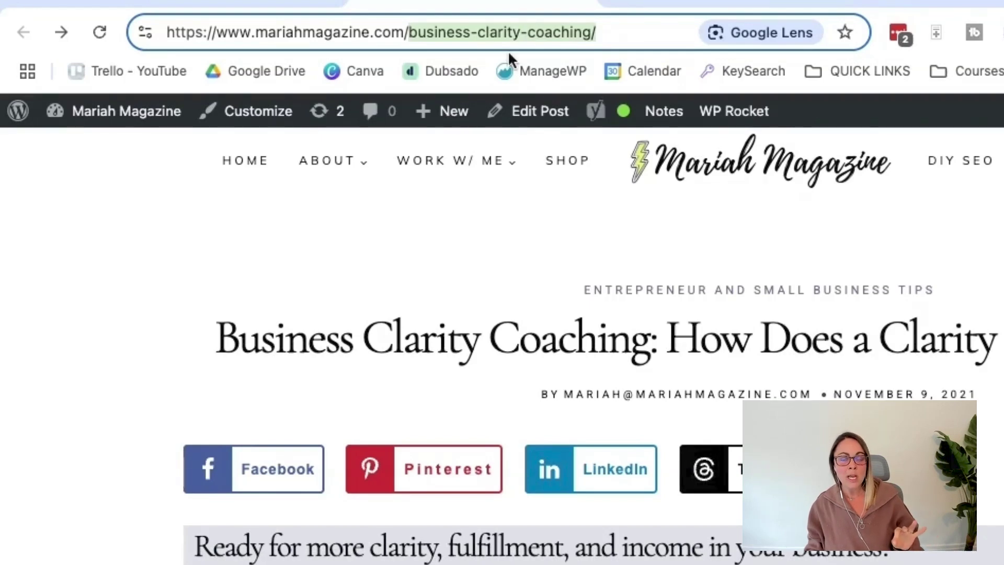
click(480, 32)
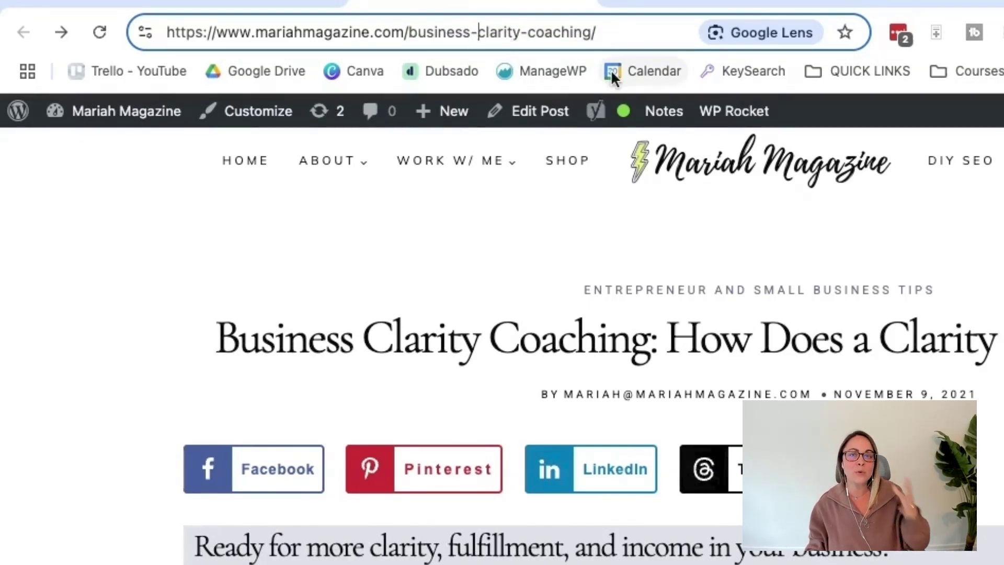
drag(634, 36, 416, 34)
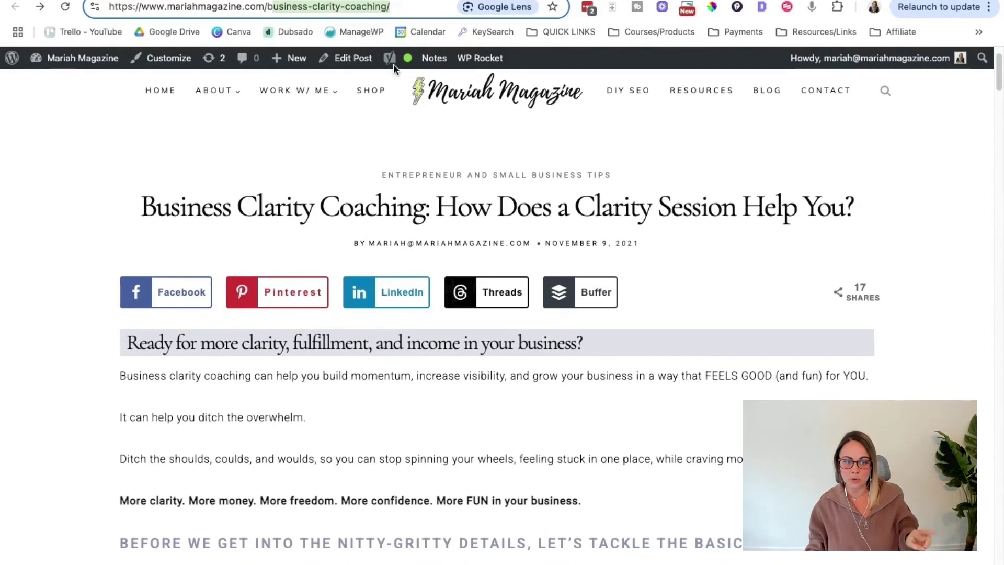
click(713, 378)
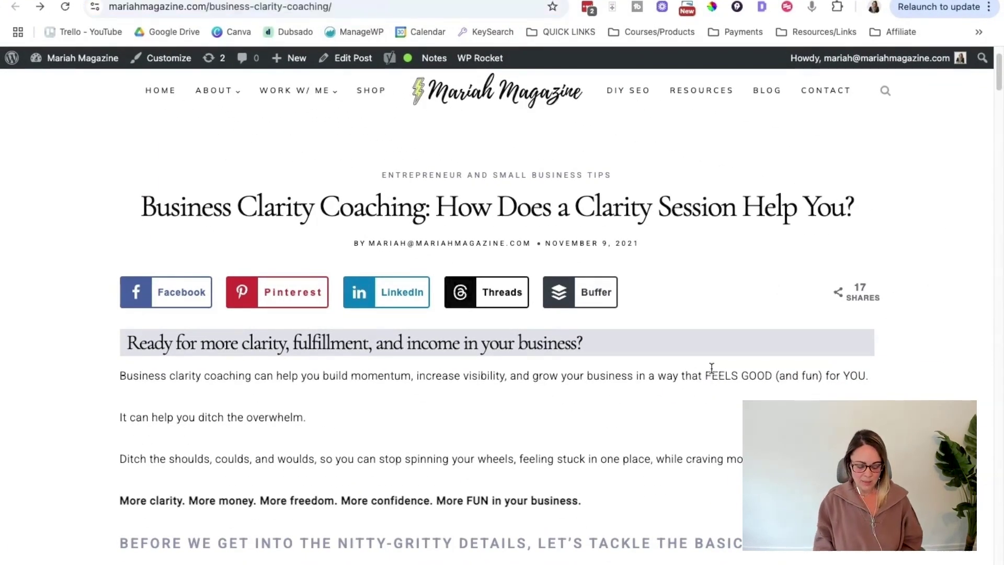
Step: Search the page for 'business clarity coach' and highlight matches in the intro and heading
key(super+f)
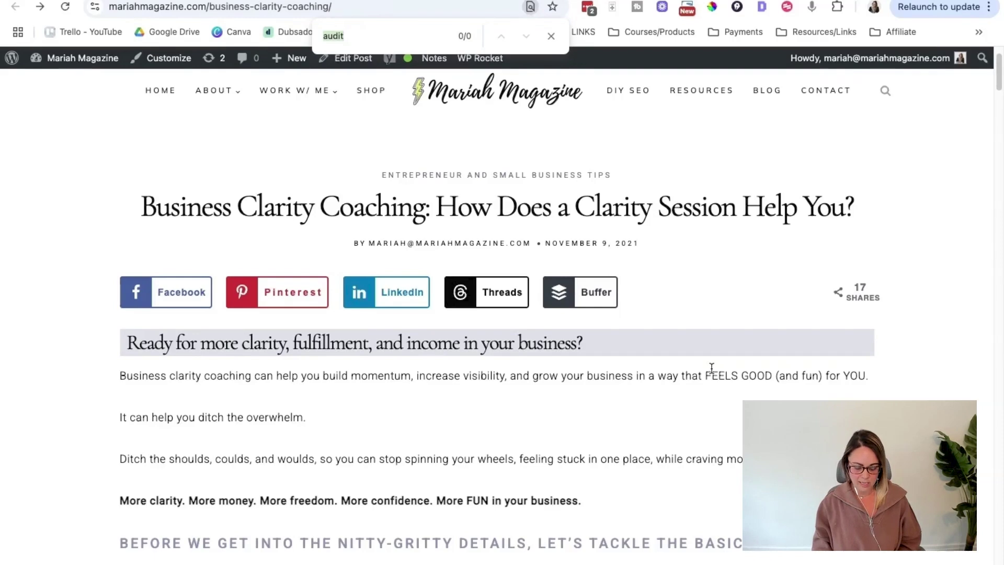
text(business c)
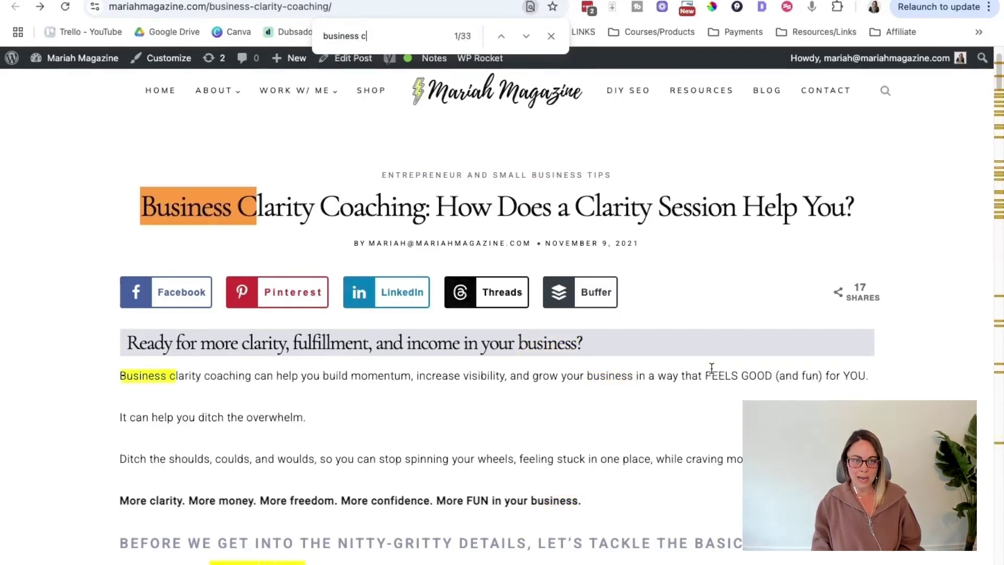
text(larity c)
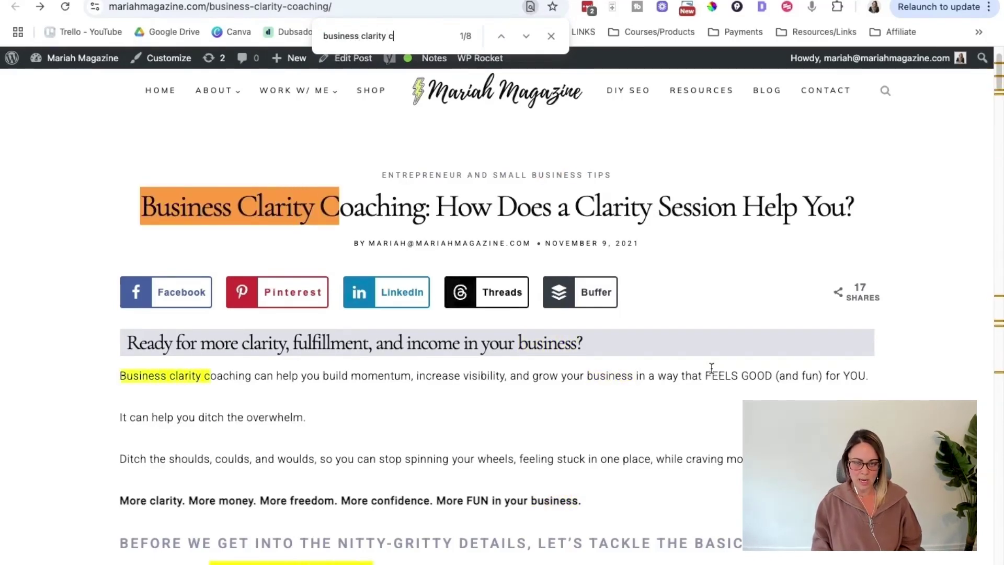
text(oach)
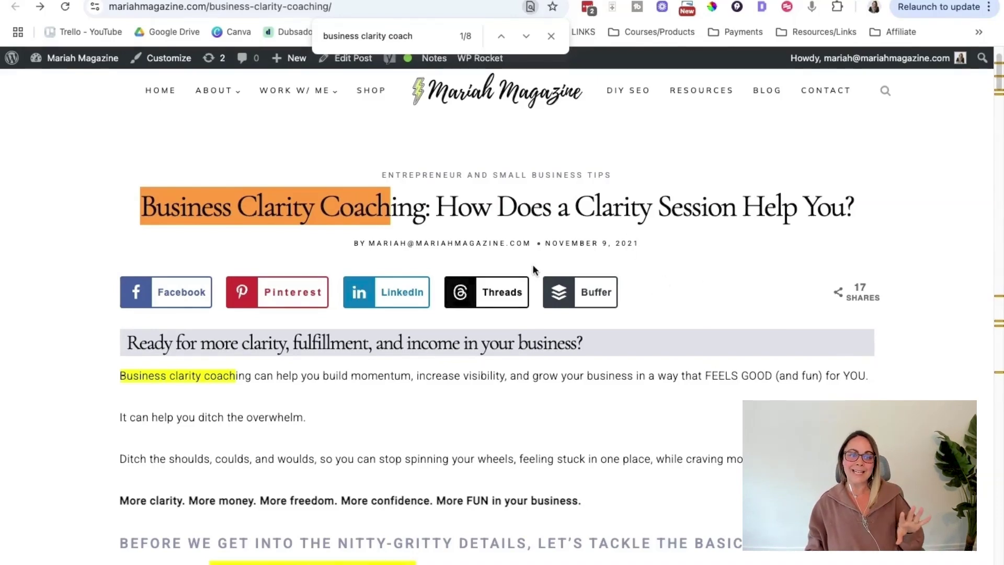
drag(249, 380, 114, 378)
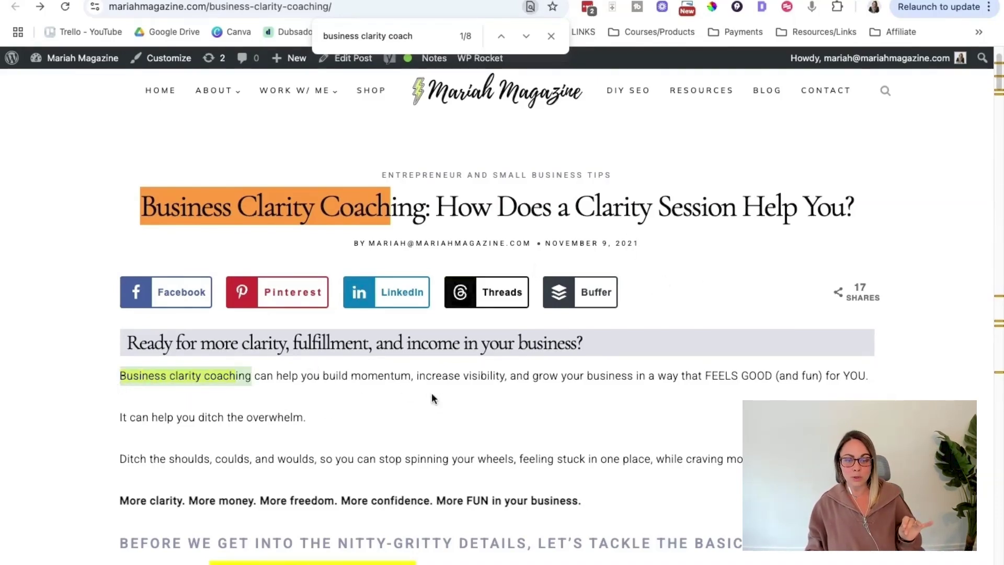
scroll(413, 387, down, 3)
click(213, 402)
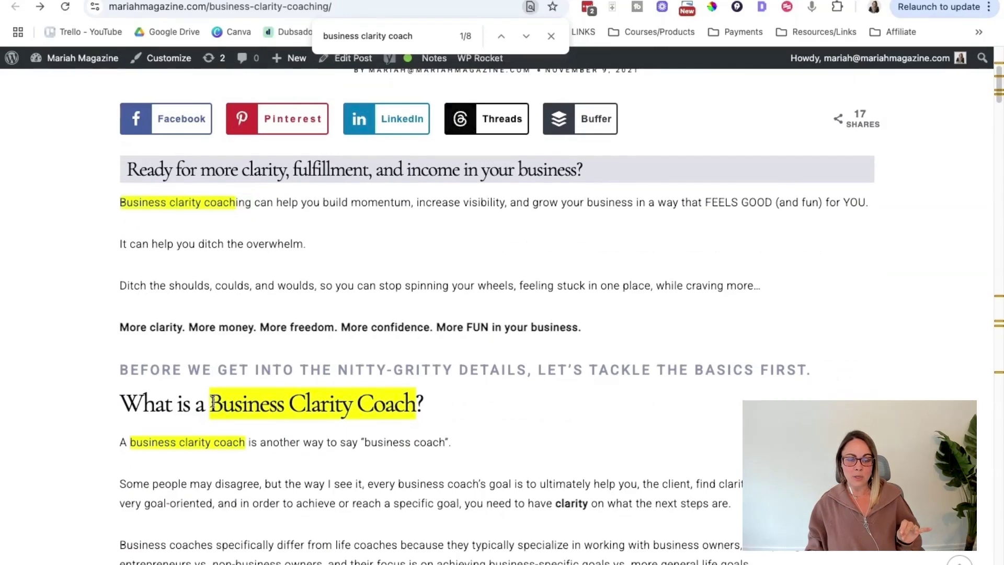
drag(213, 403, 438, 405)
Step: Inspect the 'what can happen when you work with a business clarity coach?' heading, showing it is an h2
scroll(487, 407, down, 1)
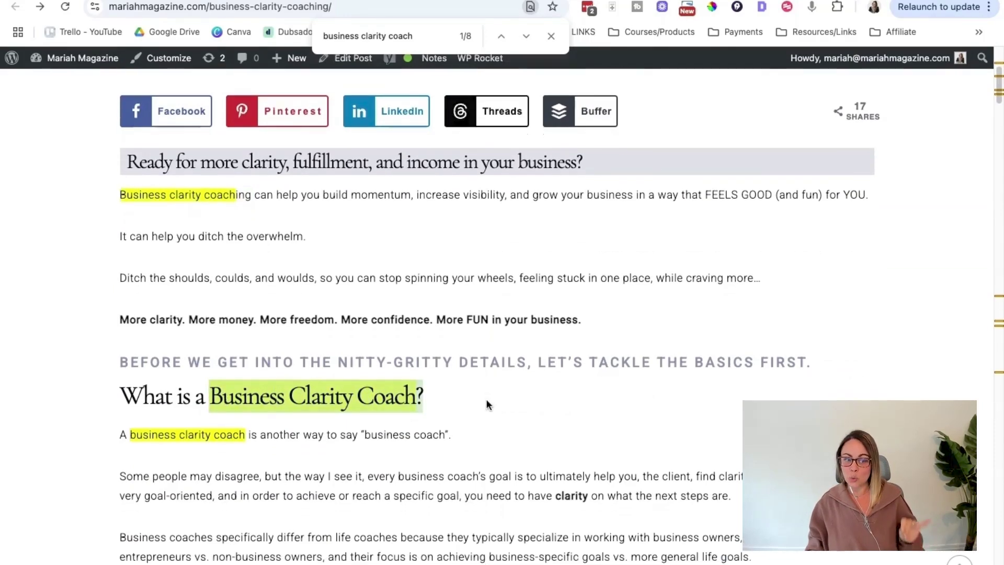
drag(248, 385, 116, 385)
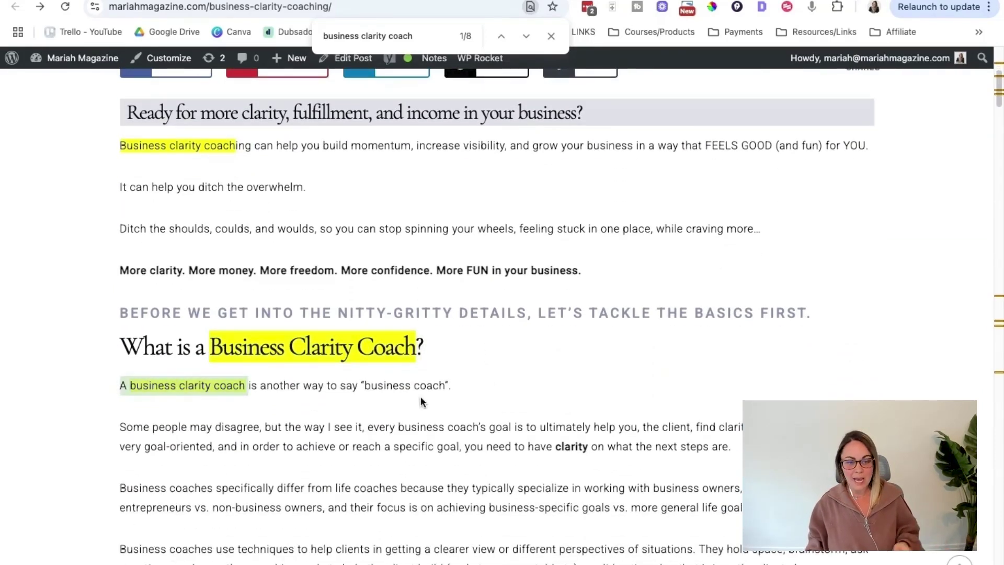
scroll(413, 412, down, 11)
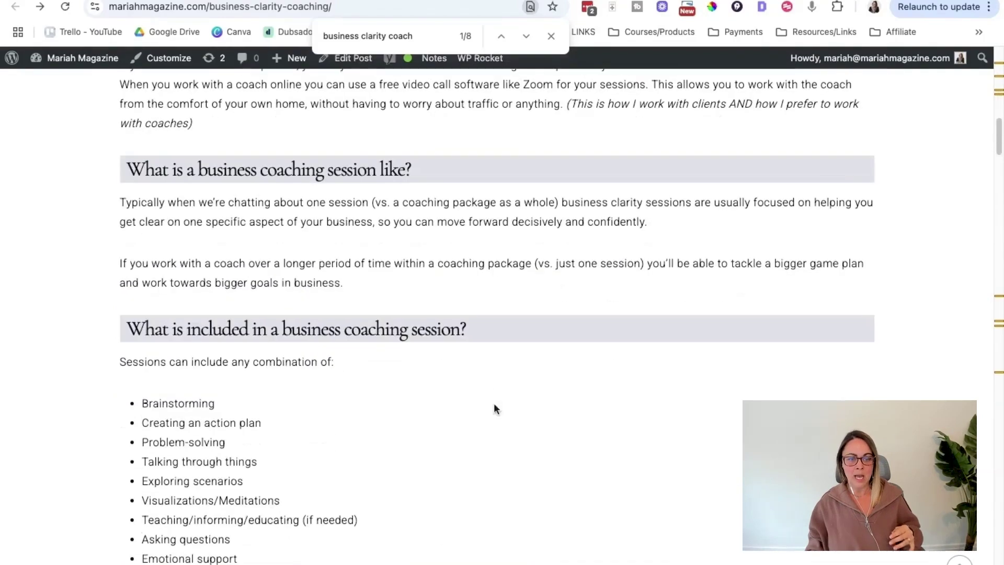
scroll(486, 397, up, 5)
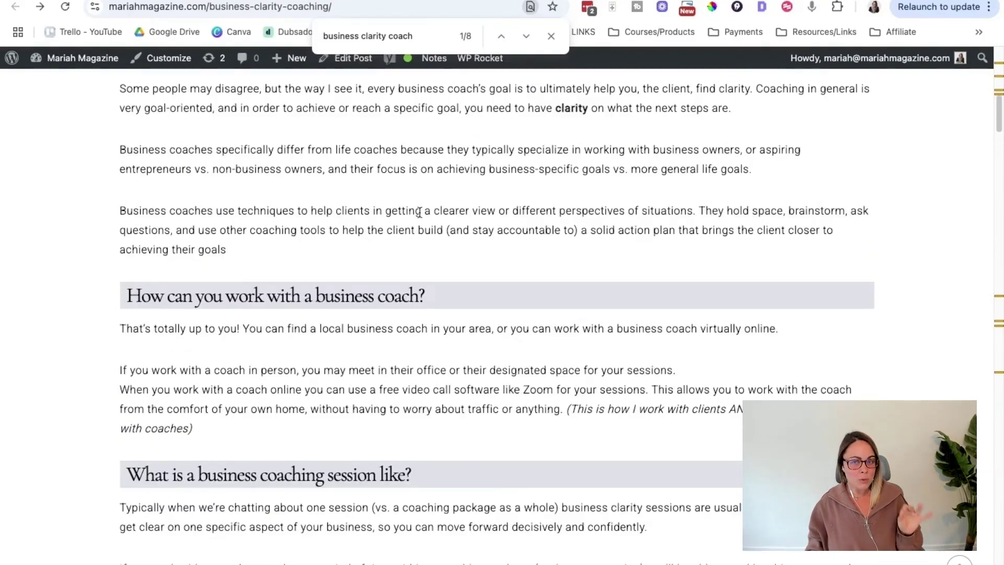
scroll(421, 217, down, 9)
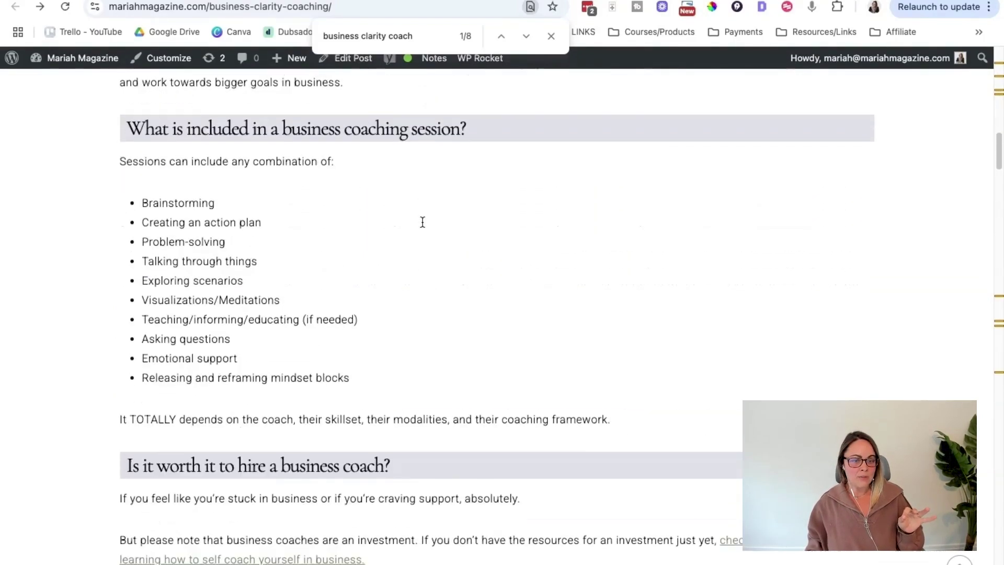
scroll(422, 222, down, 12)
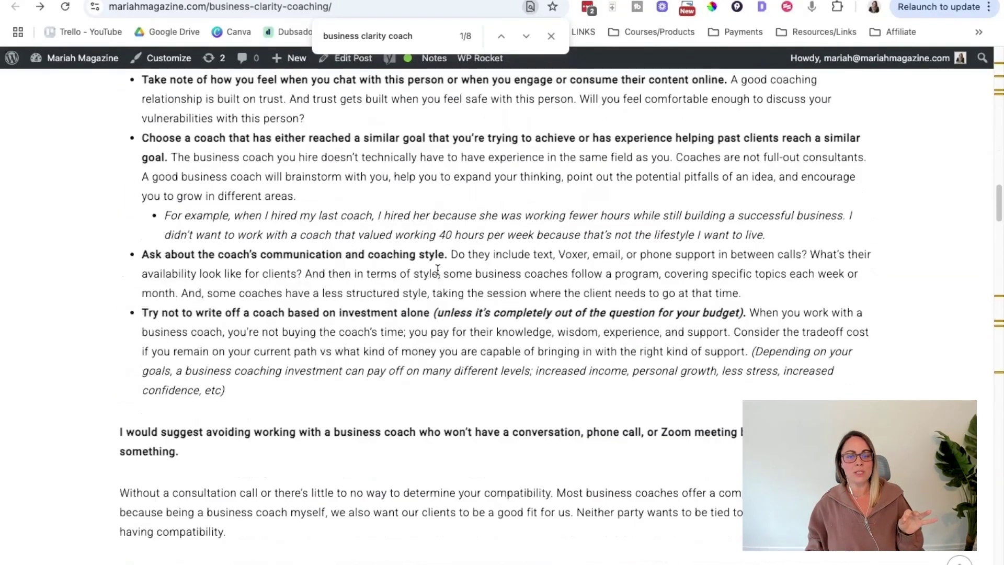
scroll(437, 269, down, 16)
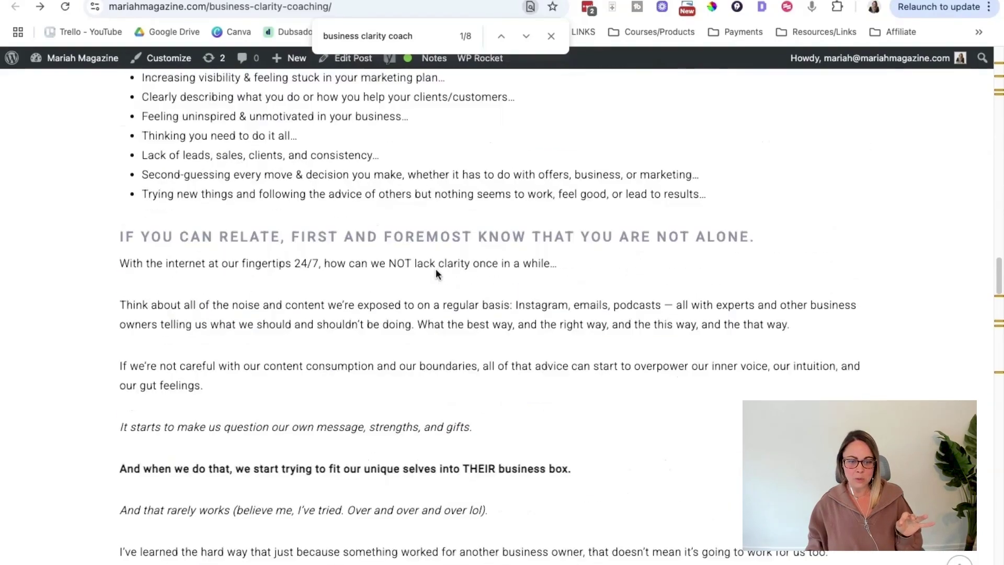
scroll(435, 268, down, 5)
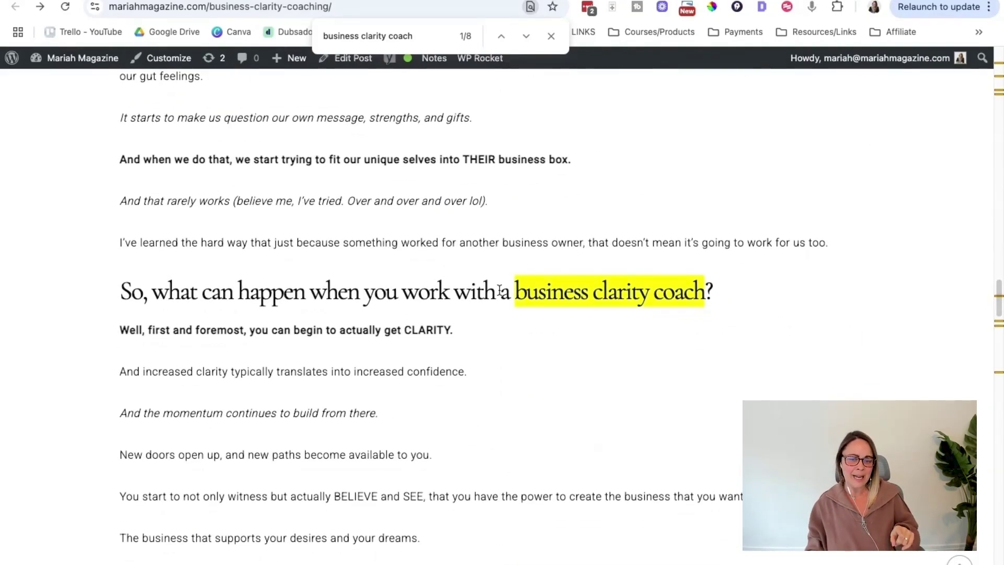
key(super+alt+i)
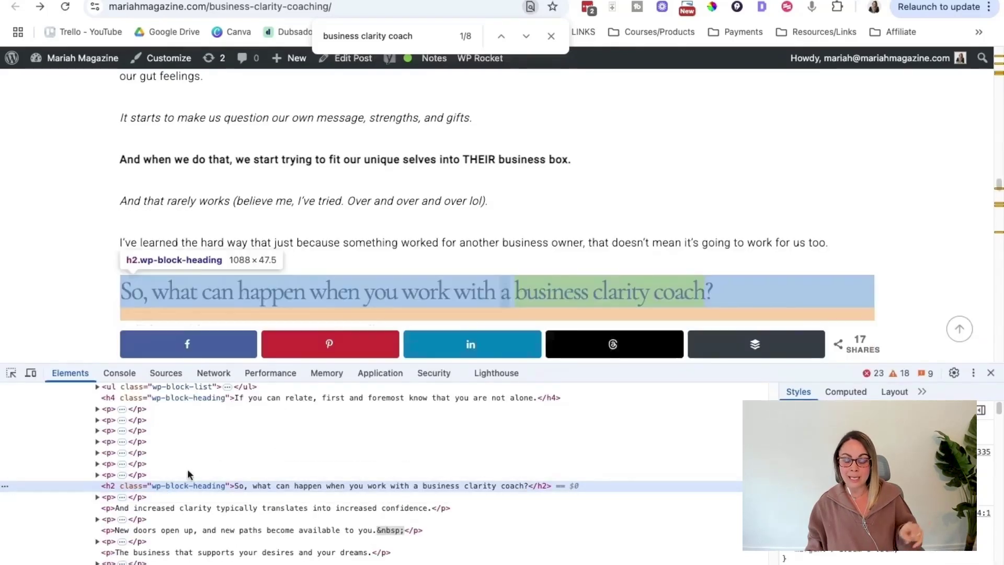
Step: Close the inspector and mark the heading and intro line mentioning Business Clarity Coach
click(991, 373)
scroll(647, 309, down, 9)
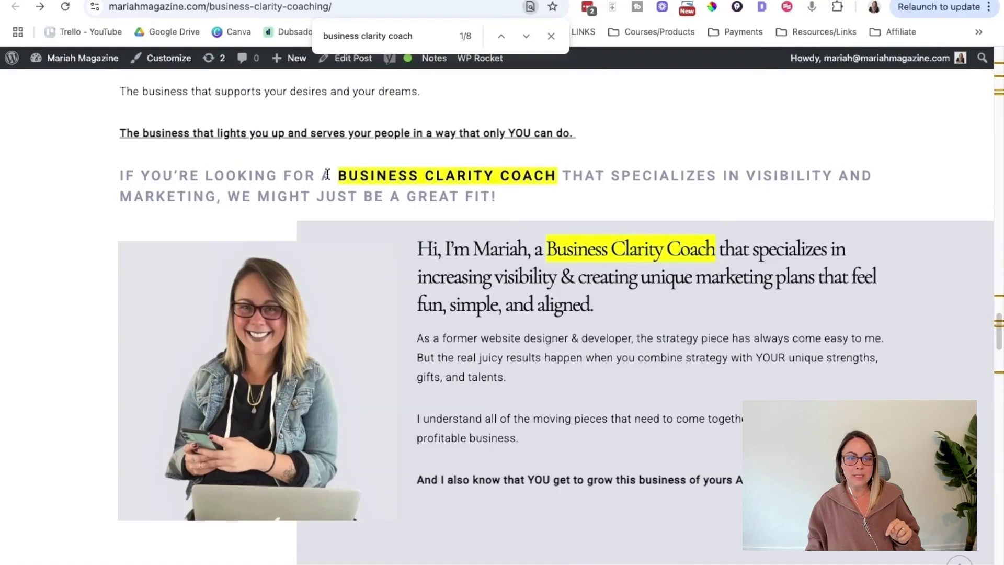
drag(322, 176, 559, 196)
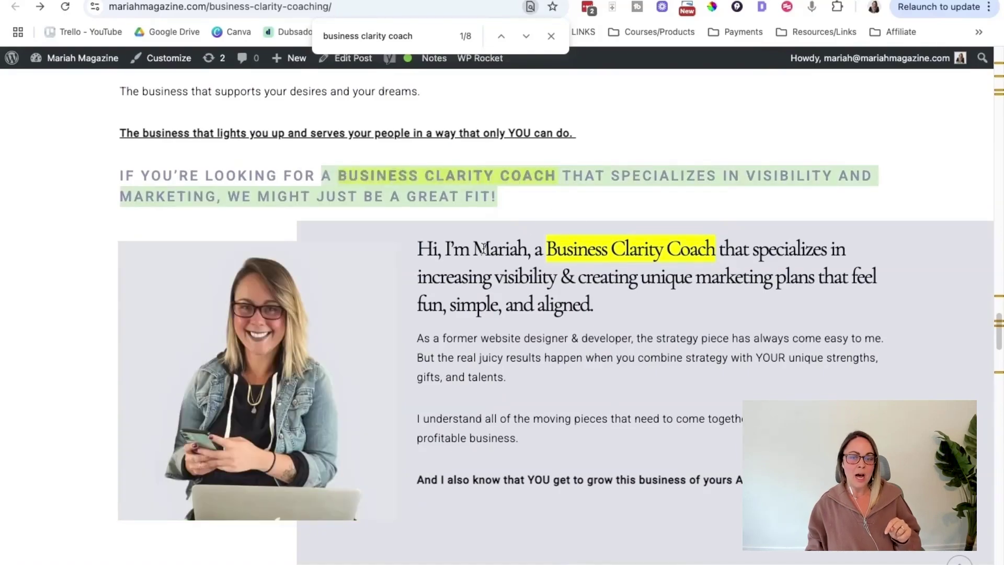
drag(488, 248, 674, 276)
scroll(692, 301, down, 1)
scroll(685, 298, down, 10)
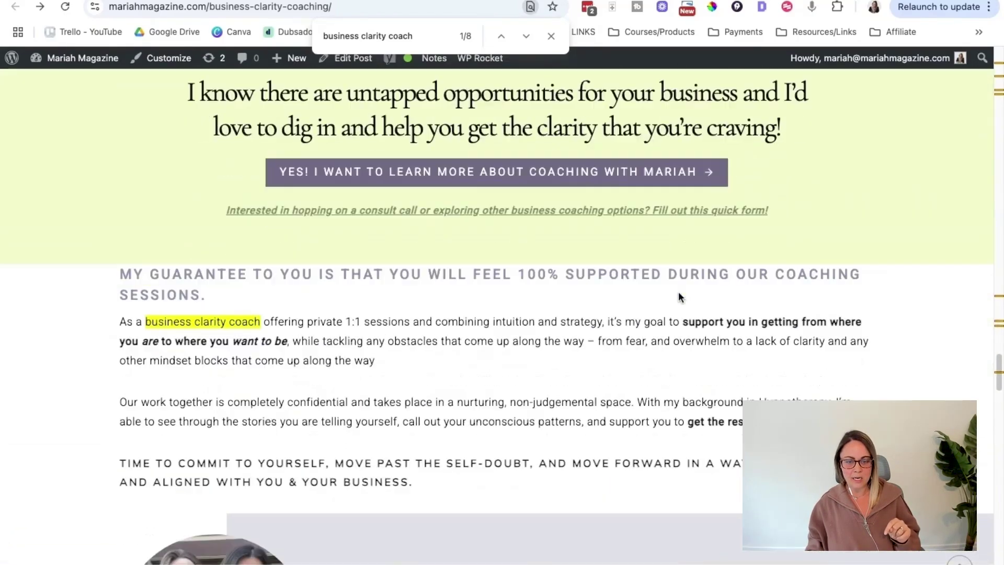
scroll(230, 298, down, 19)
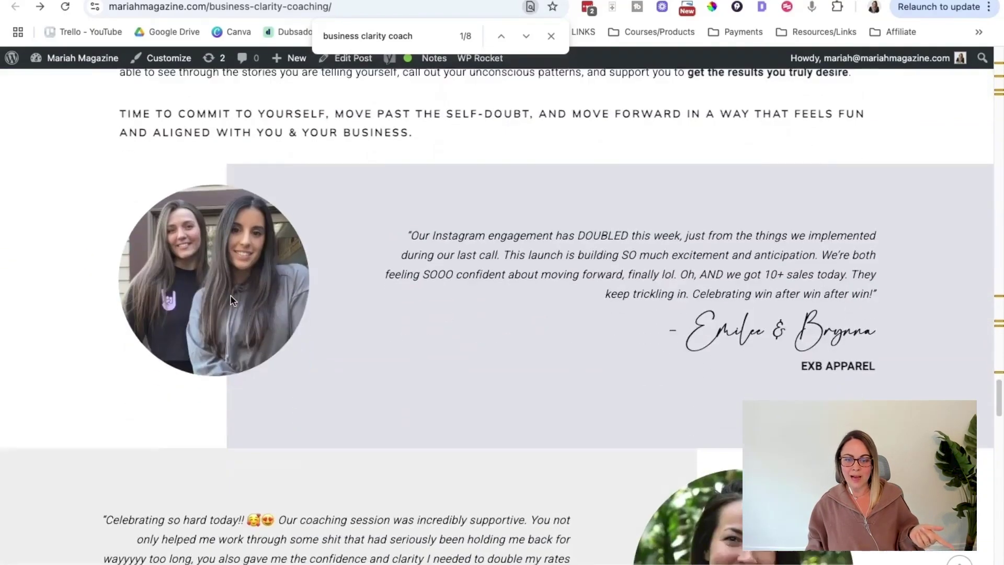
scroll(230, 294, down, 20)
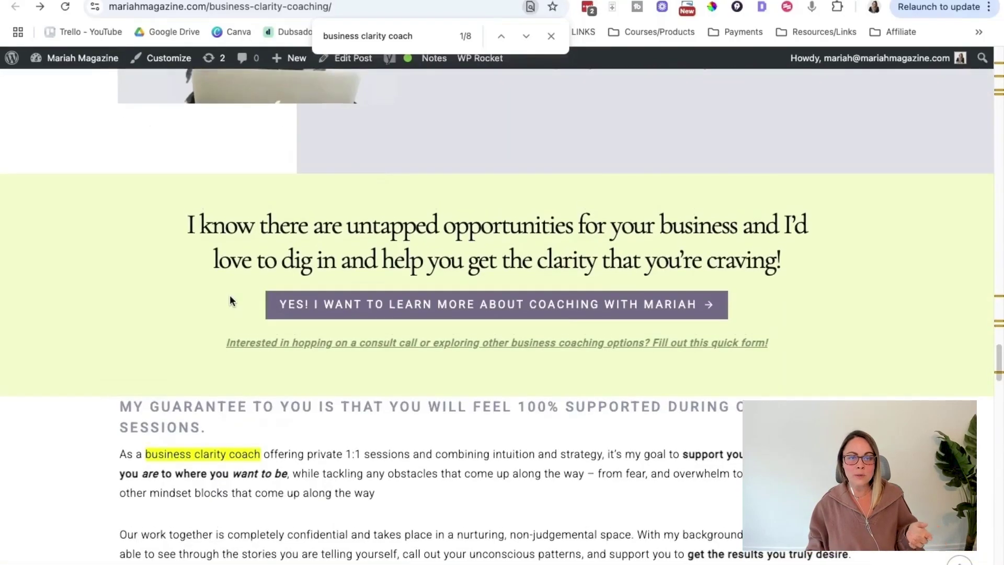
scroll(349, 112, up, 1)
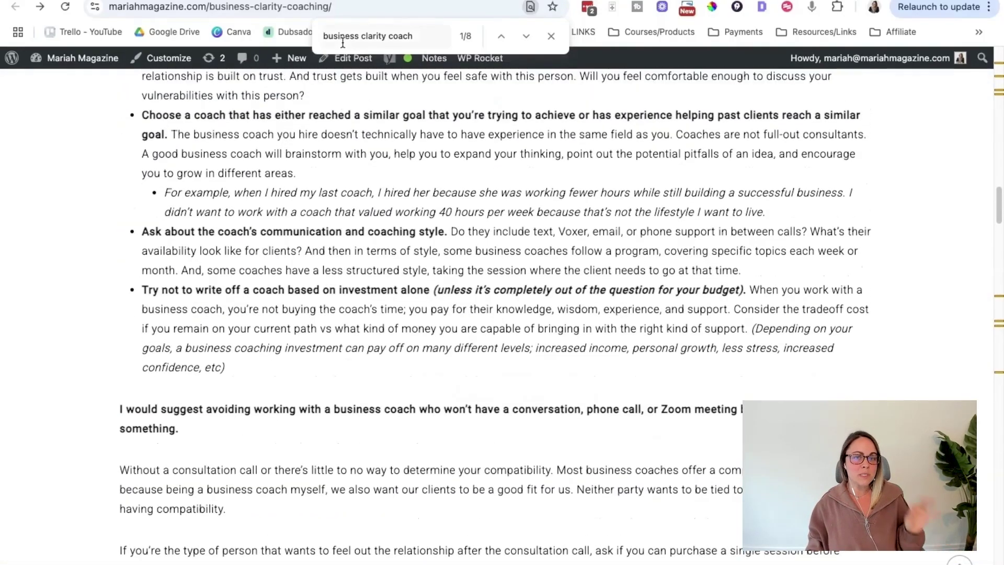
scroll(563, 222, up, 8)
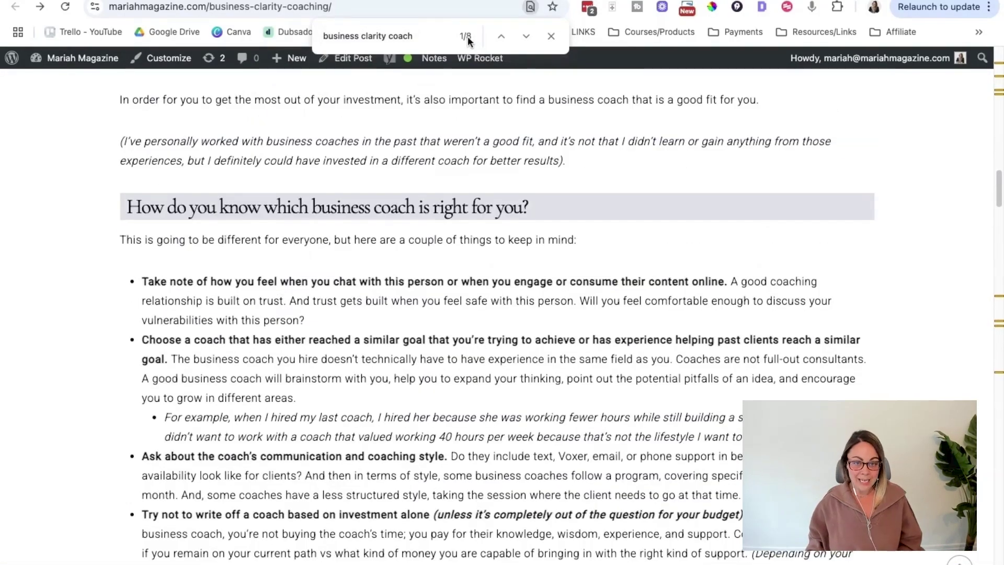
Step: Refine the page search to 'business clarity coaching' and review its 2 matches
text(ing)
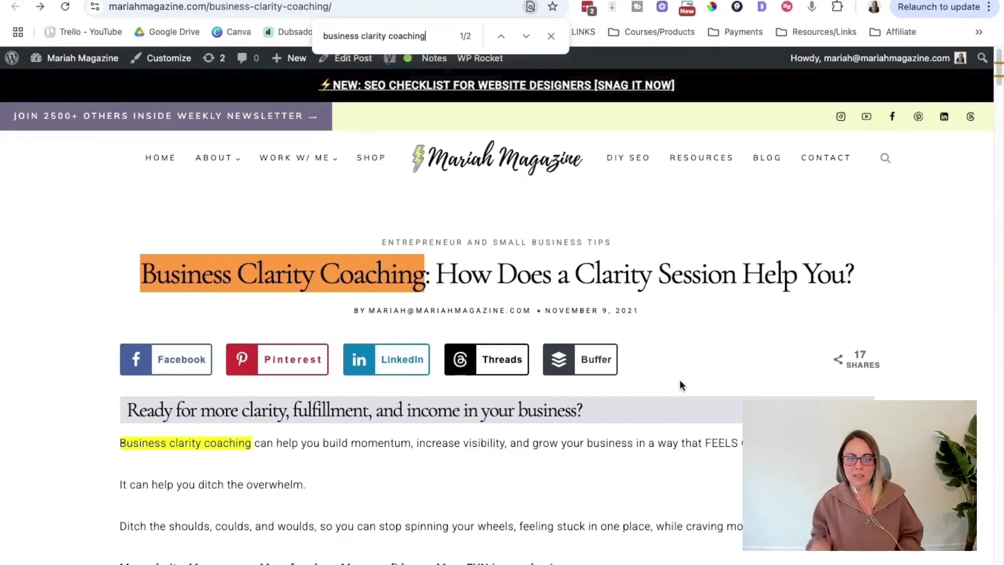
mouse_move(296, 158)
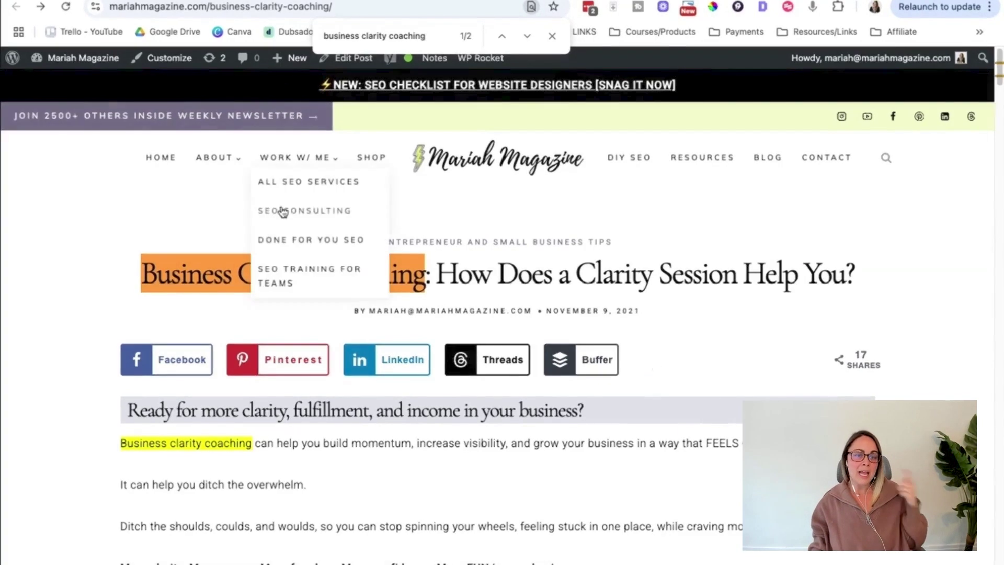
scroll(197, 209, down, 4)
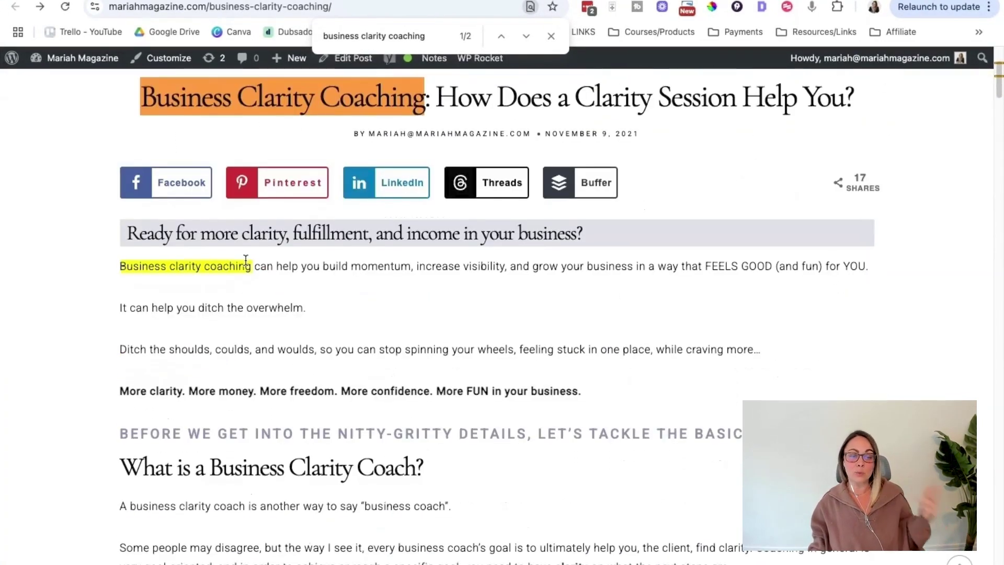
scroll(352, 277, down, 10)
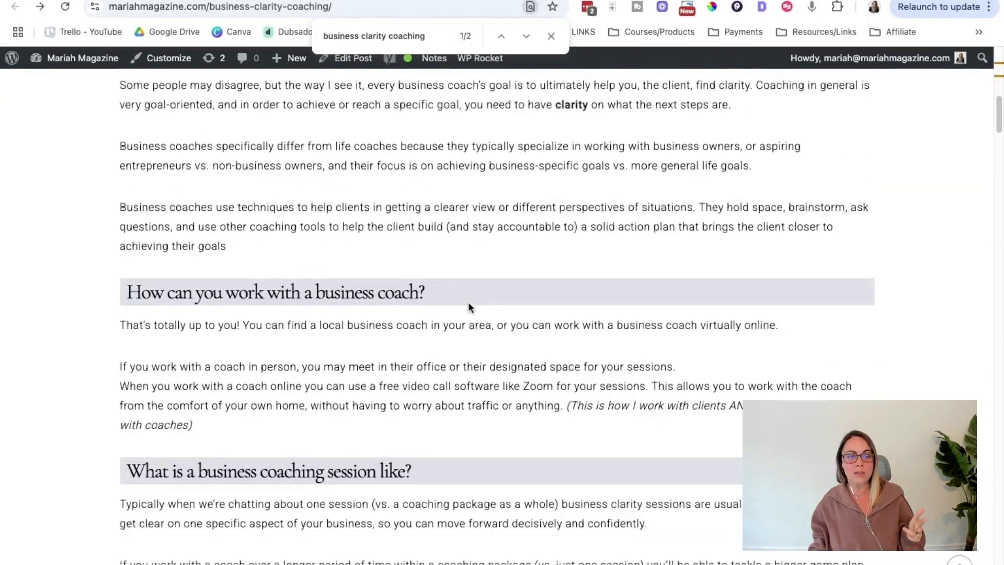
scroll(468, 302, up, 3)
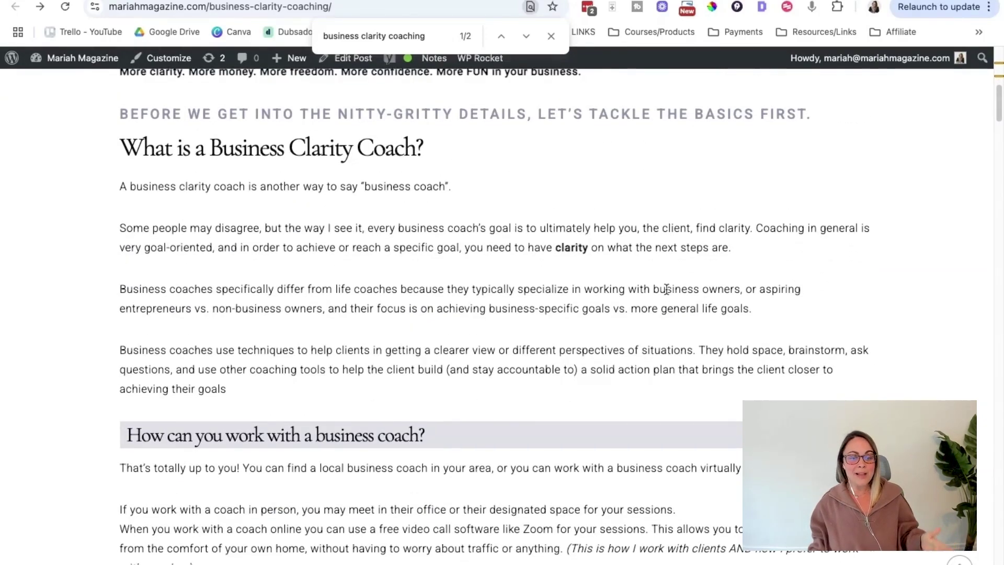
scroll(550, 295, down, 1)
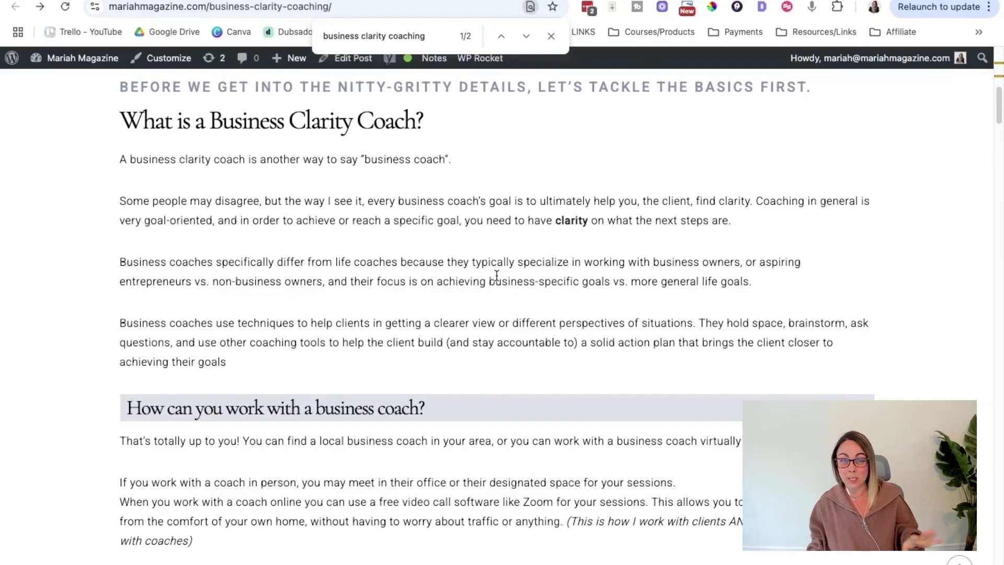
scroll(496, 275, down, 2)
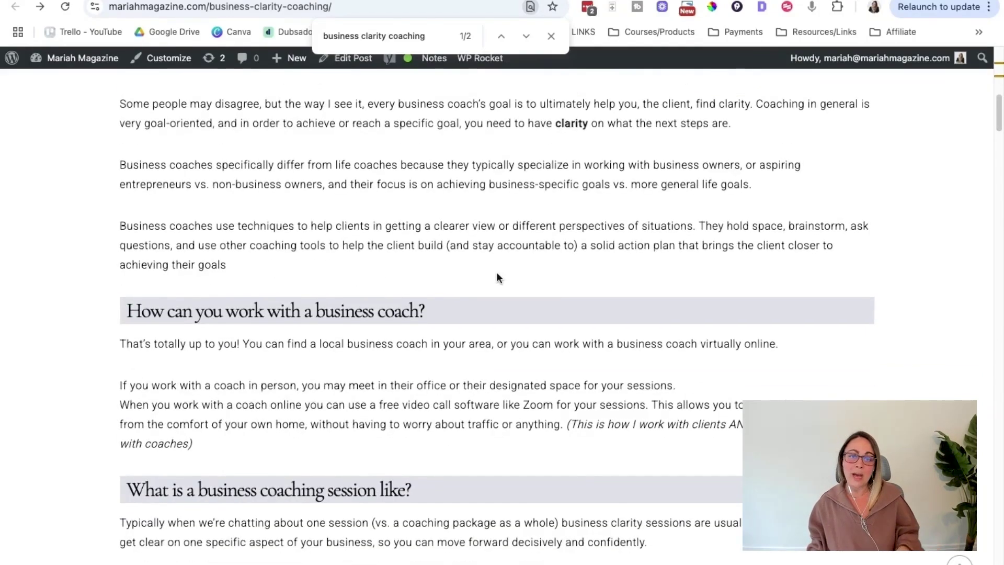
scroll(589, 288, up, 2)
scroll(589, 287, down, 10)
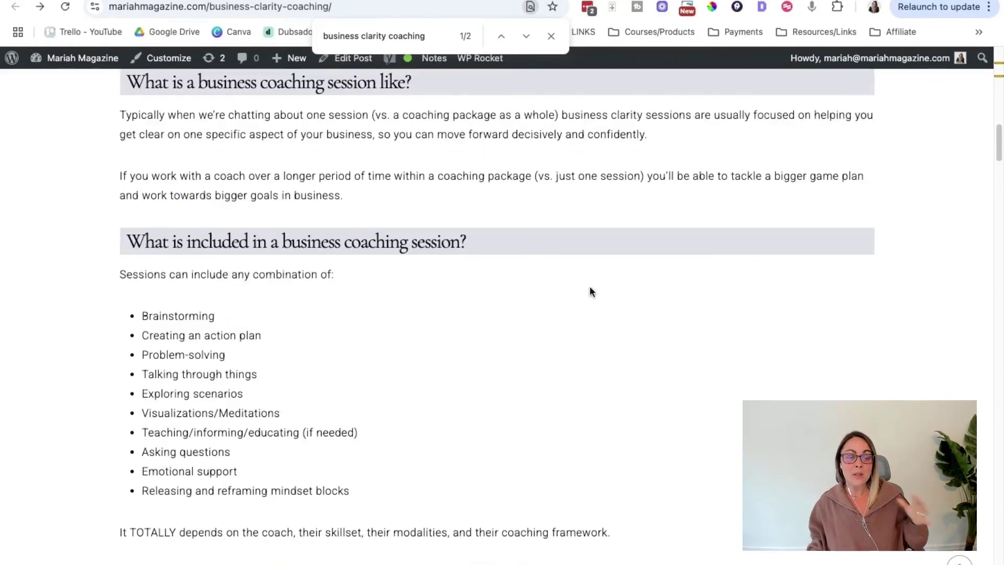
scroll(588, 288, down, 4)
scroll(588, 309, down, 5)
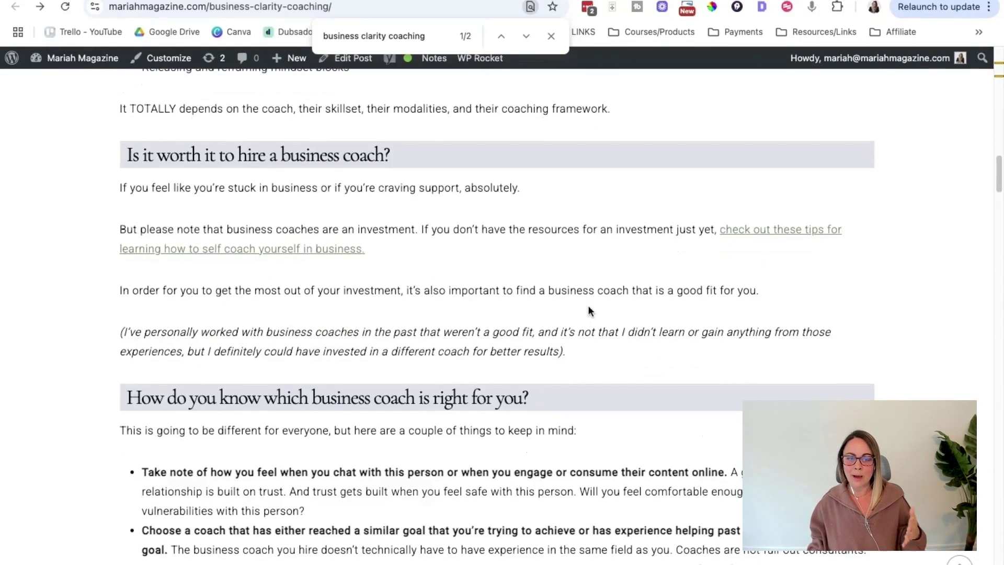
scroll(588, 308, down, 5)
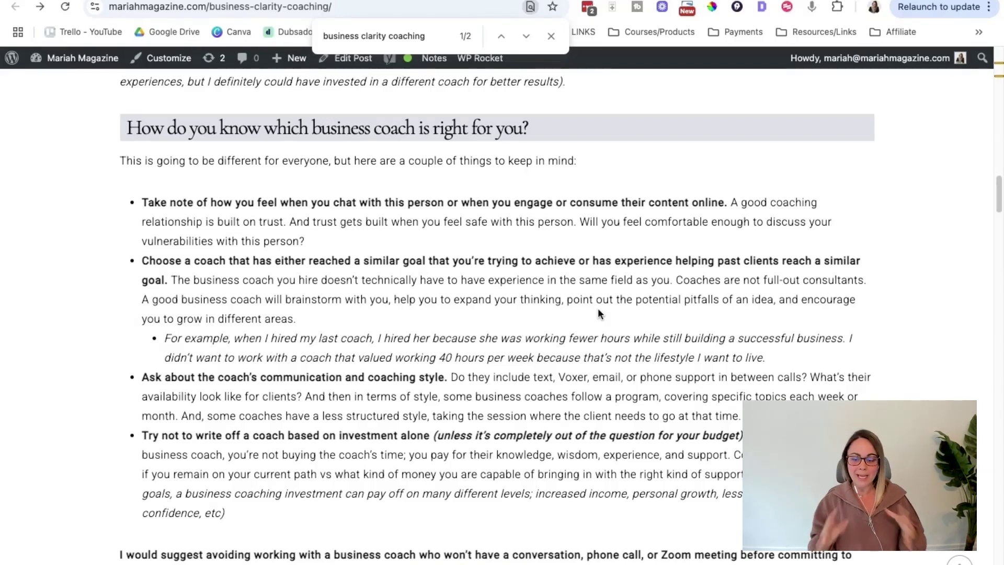
scroll(578, 296, down, 7)
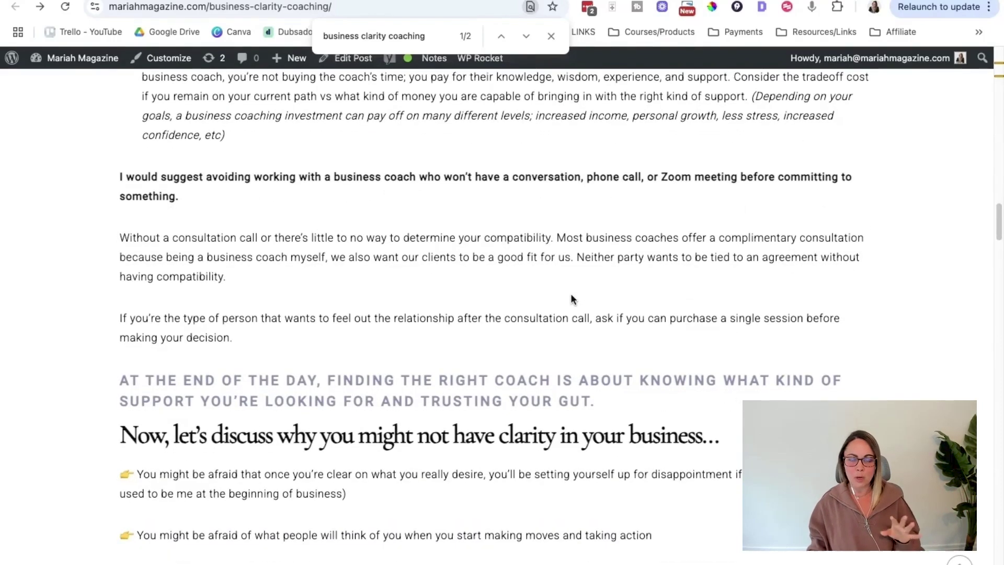
scroll(571, 298, down, 2)
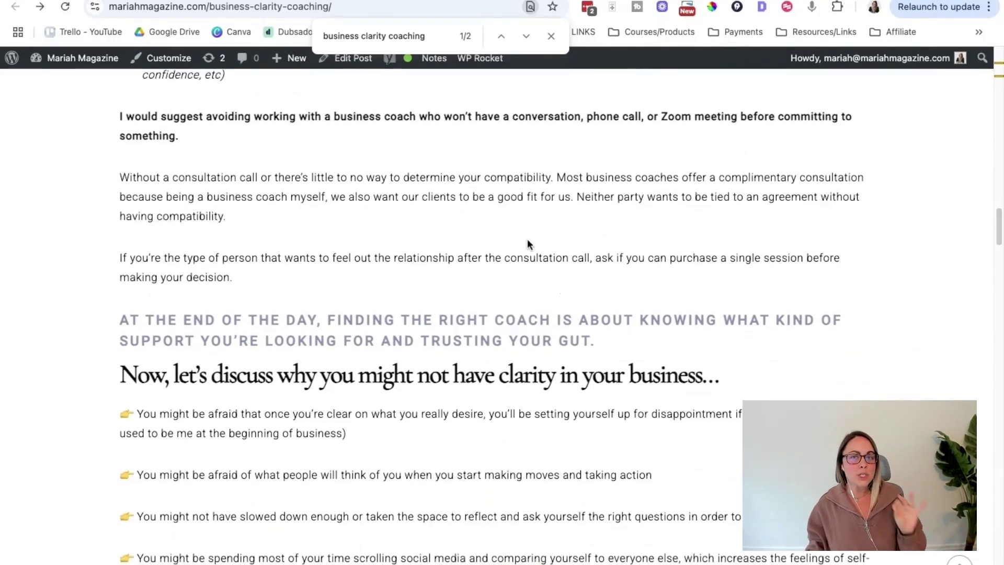
scroll(527, 244, down, 1)
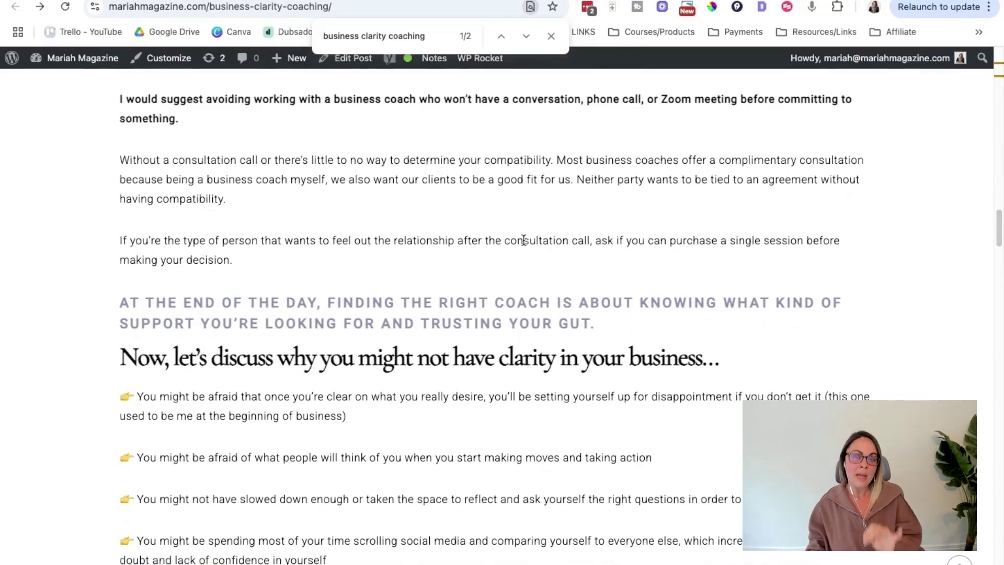
scroll(553, 253, down, 10)
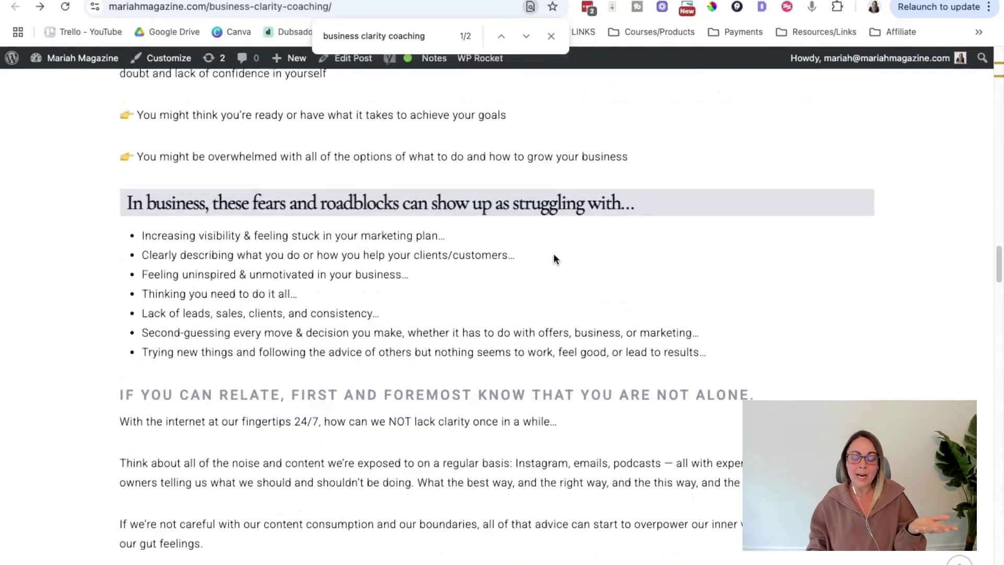
scroll(559, 260, down, 14)
scroll(564, 265, up, 9)
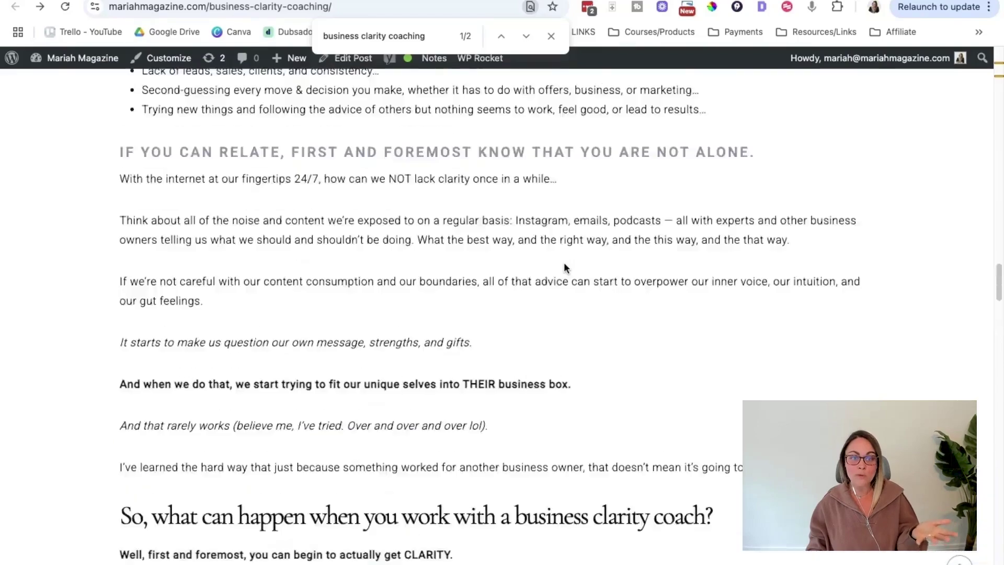
scroll(564, 262, up, 20)
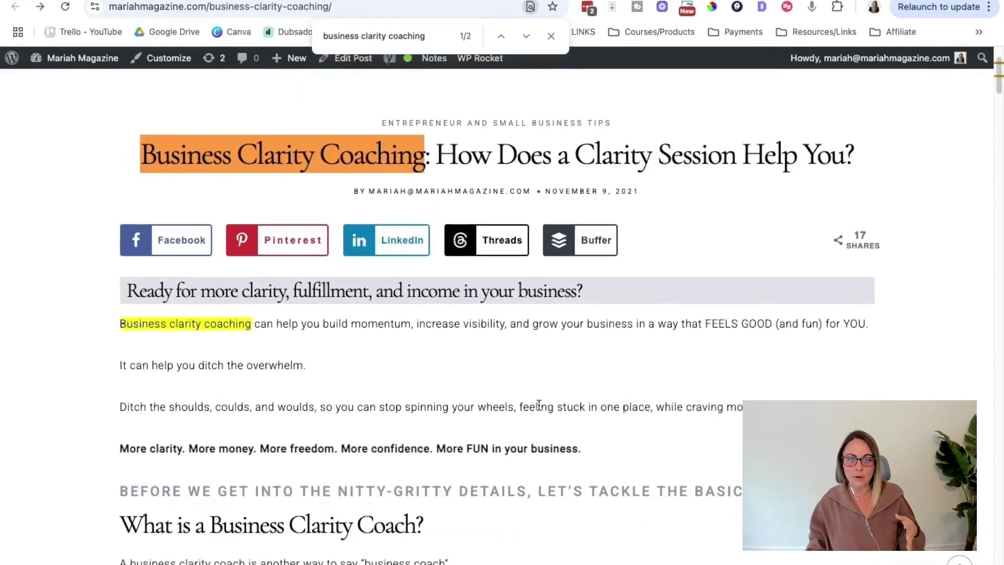
scroll(522, 423, up, 1)
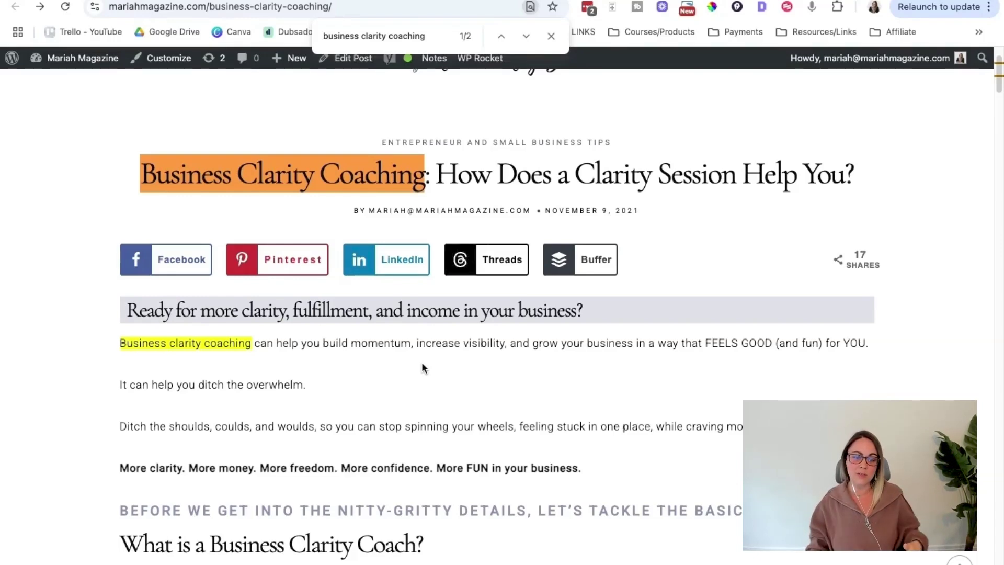
scroll(356, 443, down, 5)
scroll(380, 403, up, 5)
scroll(380, 403, up, 5)
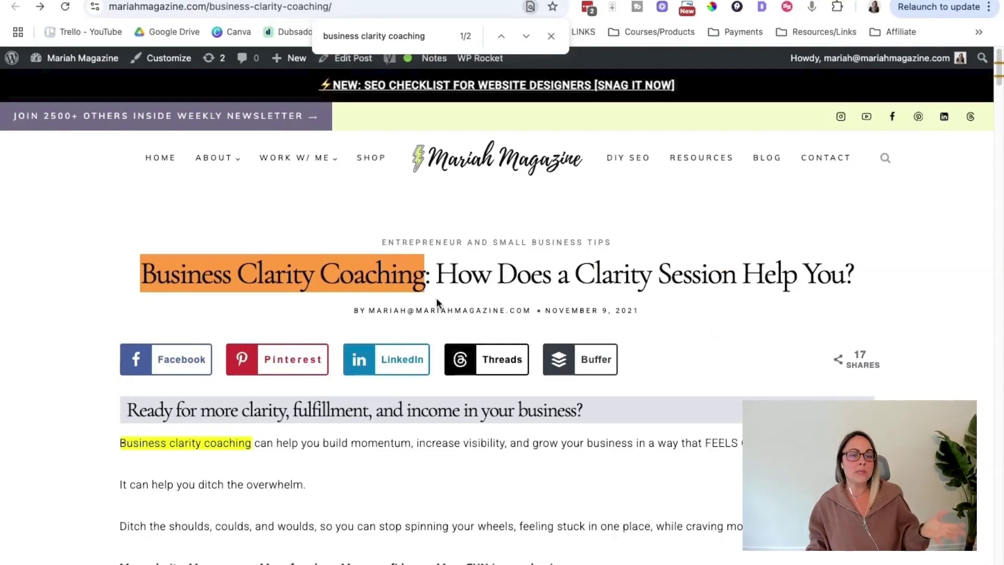
scroll(767, 335, down, 20)
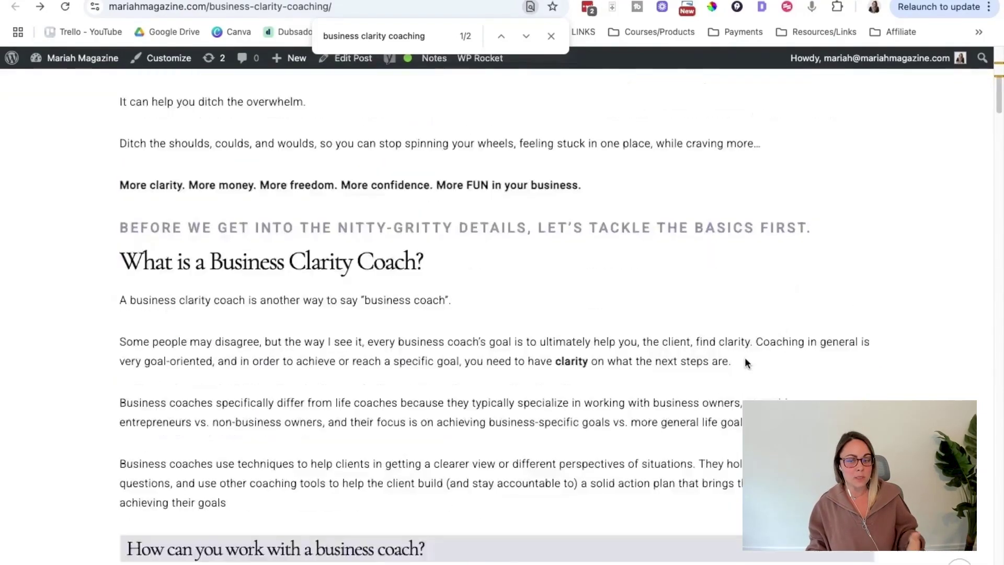
scroll(674, 342, down, 10)
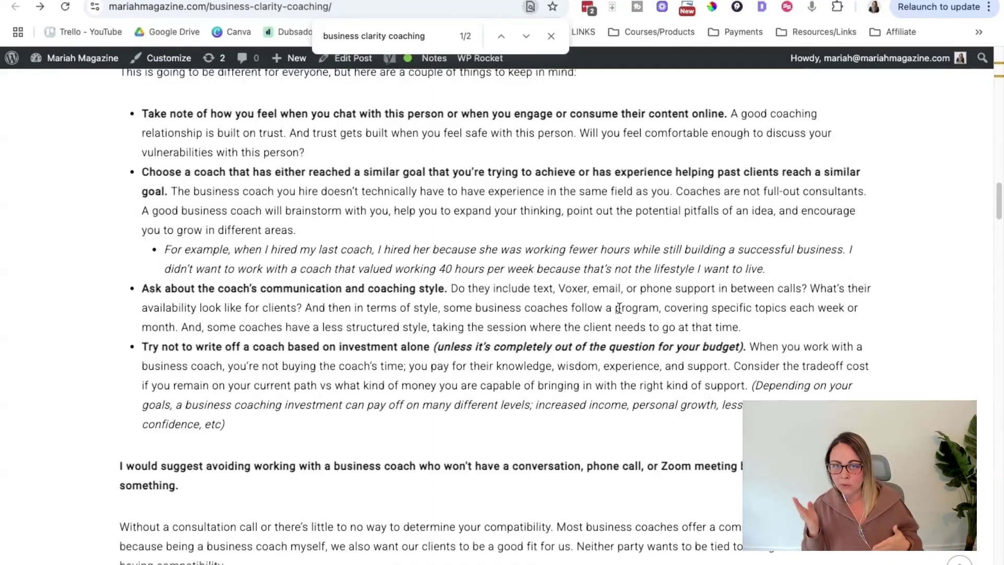
scroll(617, 340, down, 5)
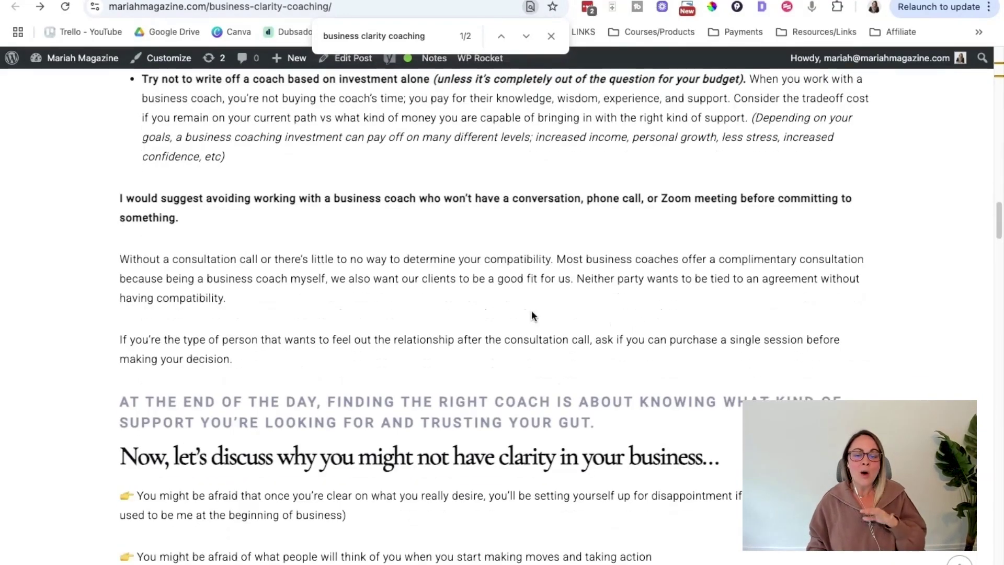
scroll(529, 309, down, 3)
scroll(625, 280, down, 4)
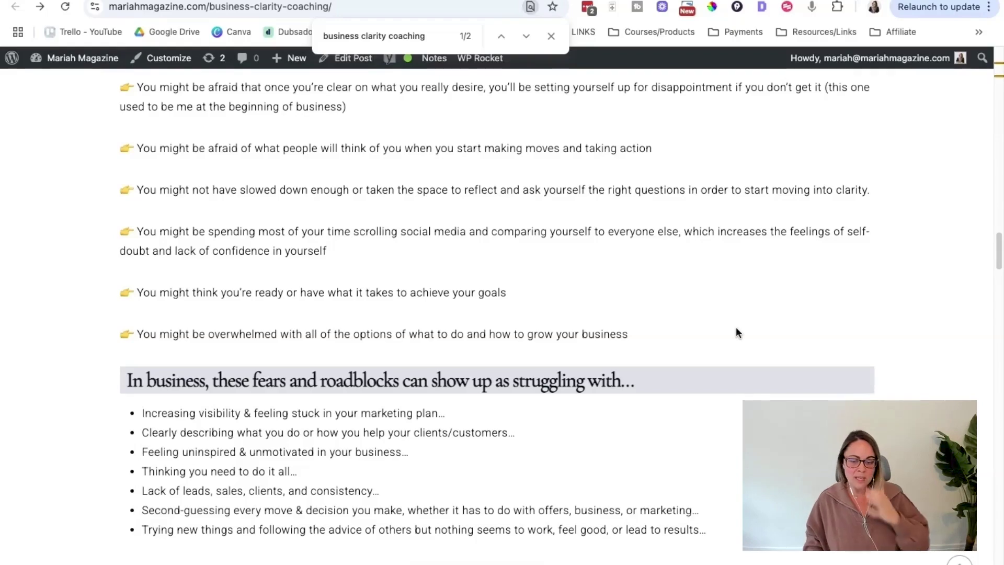
scroll(671, 325, down, 5)
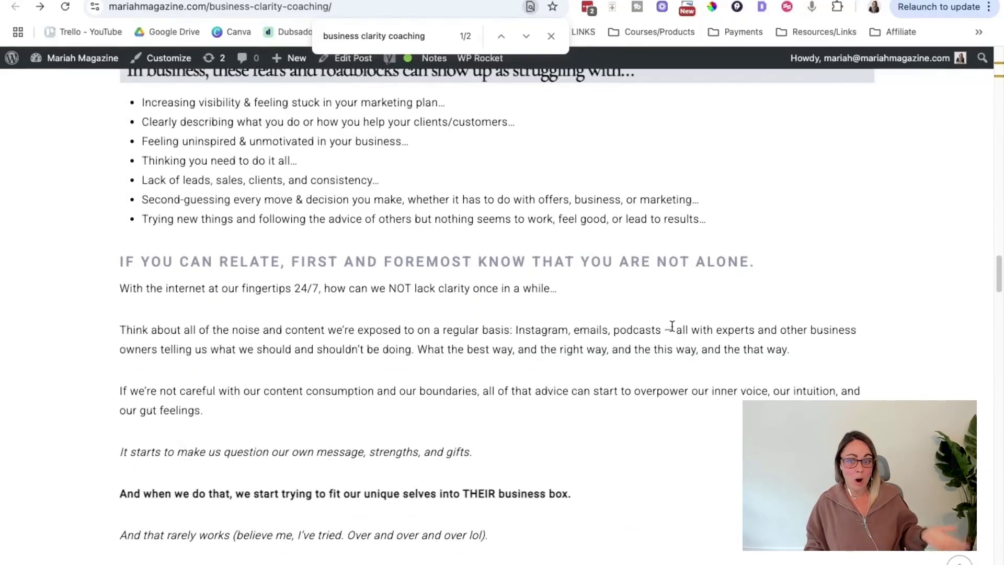
scroll(671, 325, up, 6)
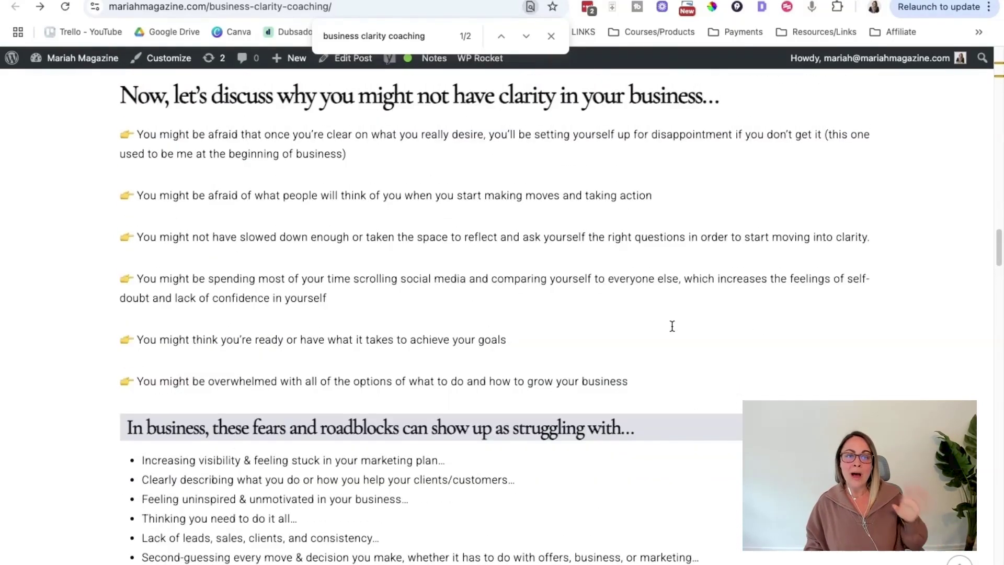
scroll(671, 330, up, 15)
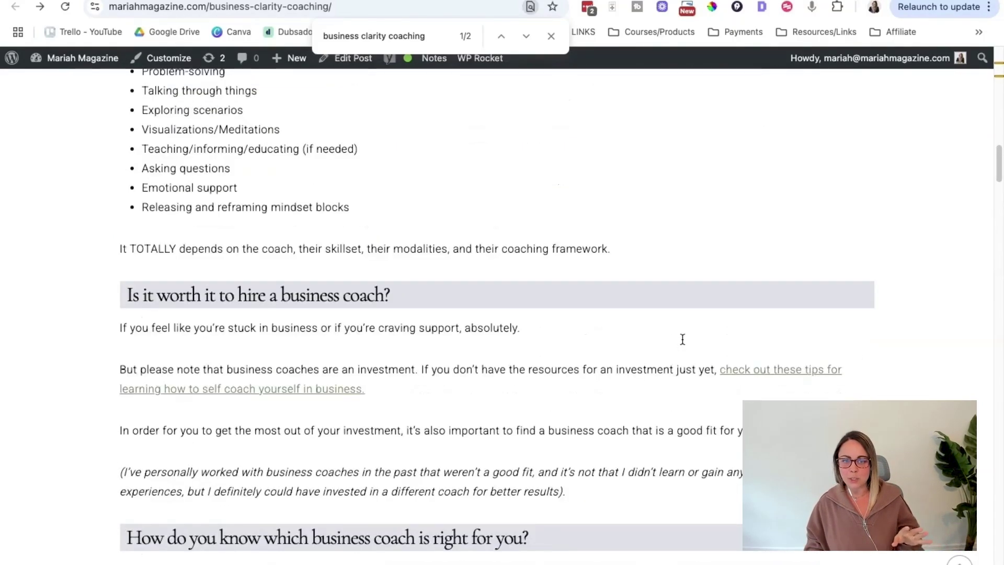
scroll(681, 337, up, 20)
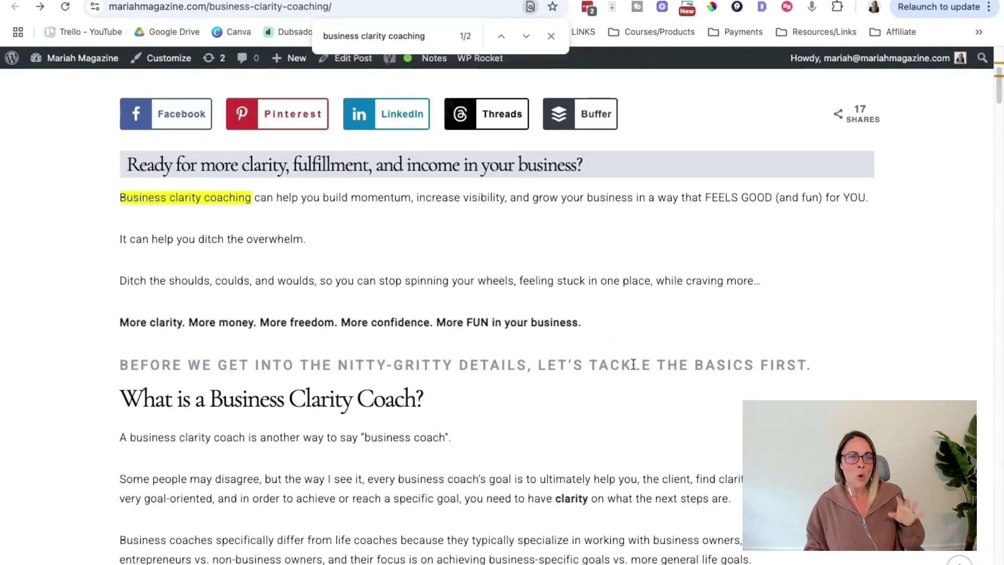
scroll(623, 371, up, 2)
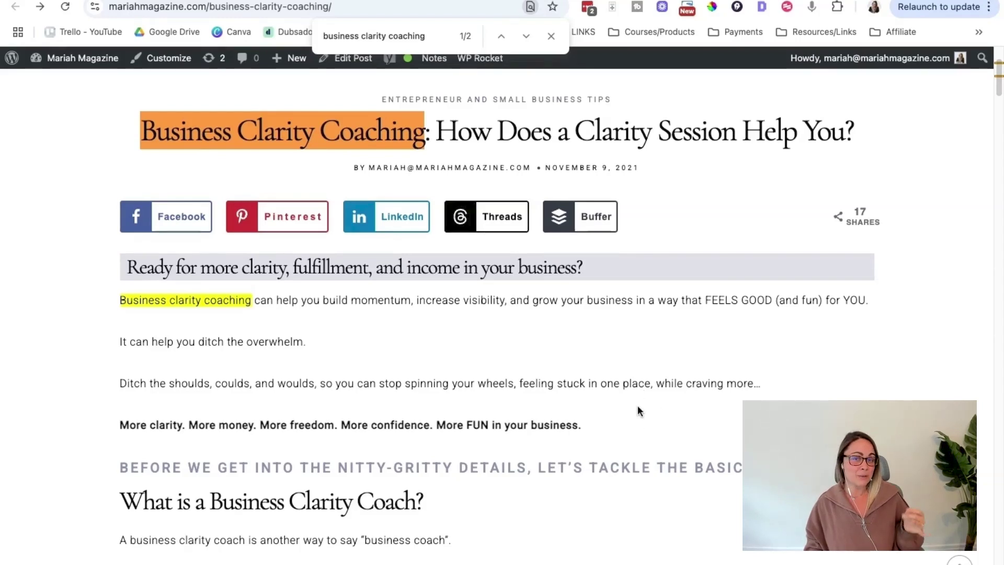
scroll(625, 407, up, 1)
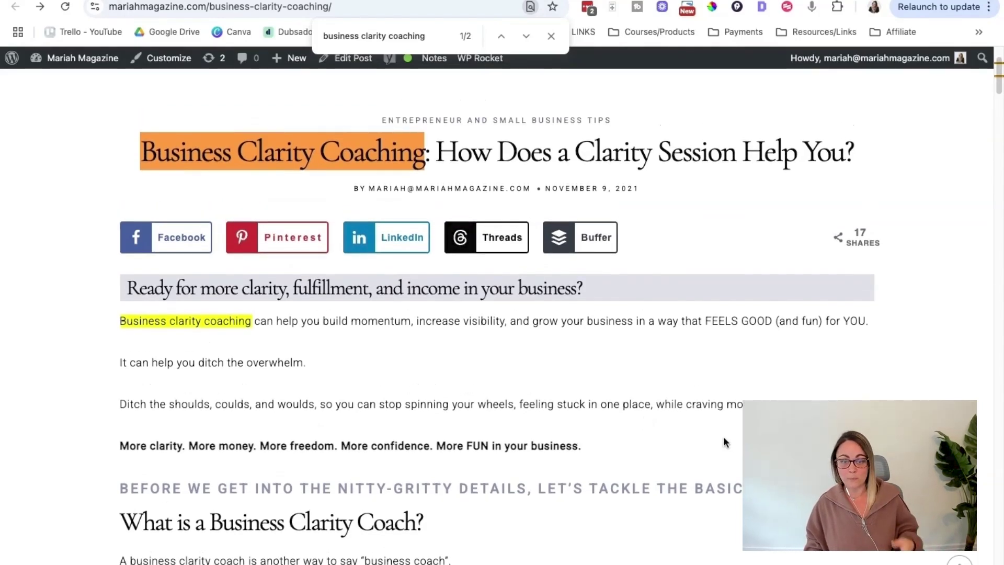
scroll(666, 400, up, 2)
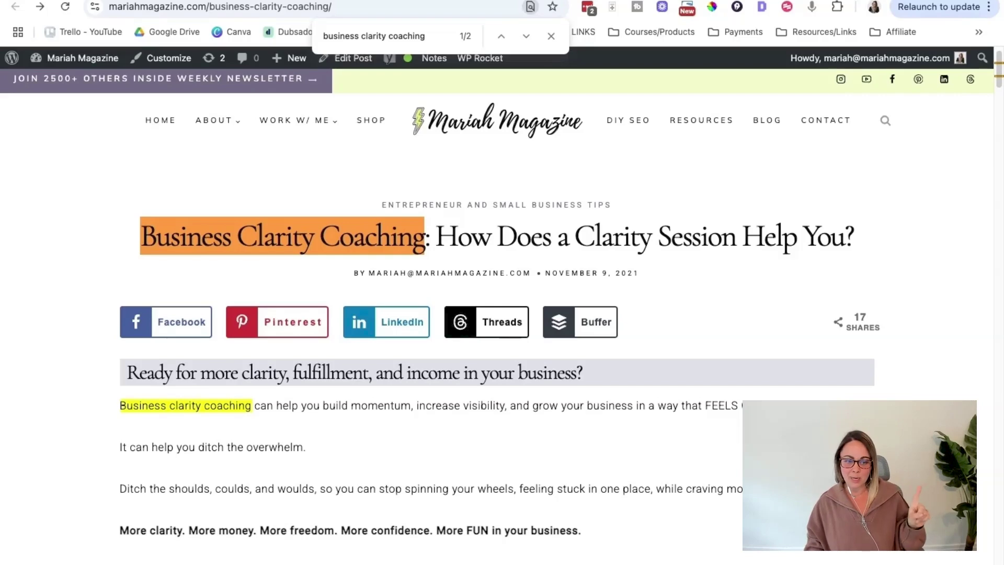
Step: Point out the post's URL slug, then scroll the article down to the author photo
scroll(502, 314, down, 1)
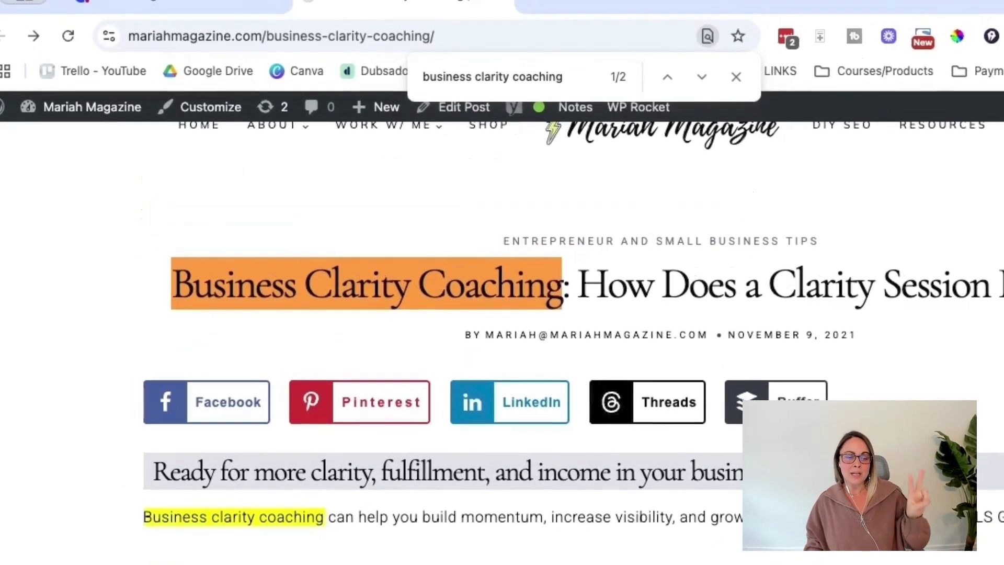
click(374, 36)
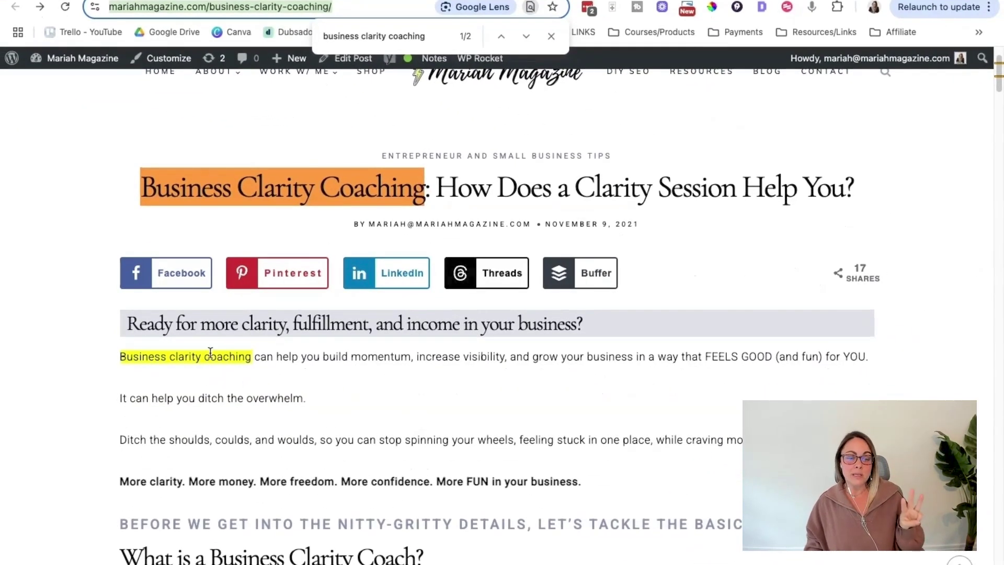
click(206, 358)
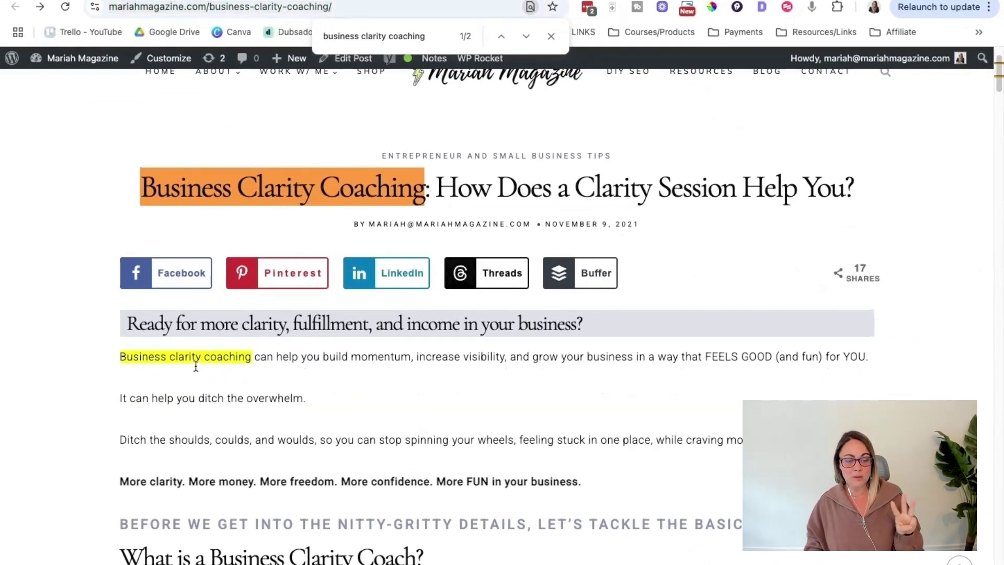
scroll(365, 421, down, 4)
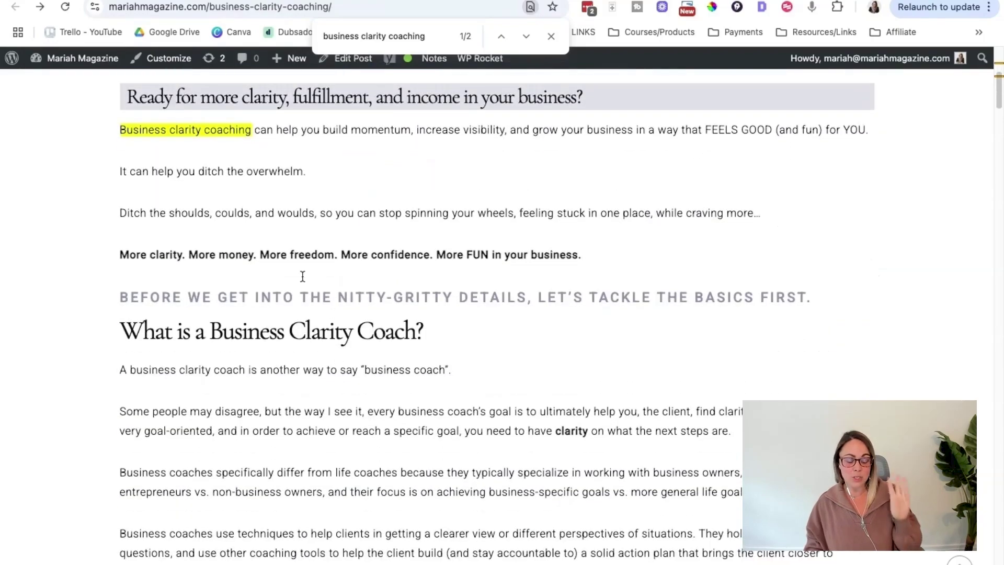
scroll(302, 276, down, 20)
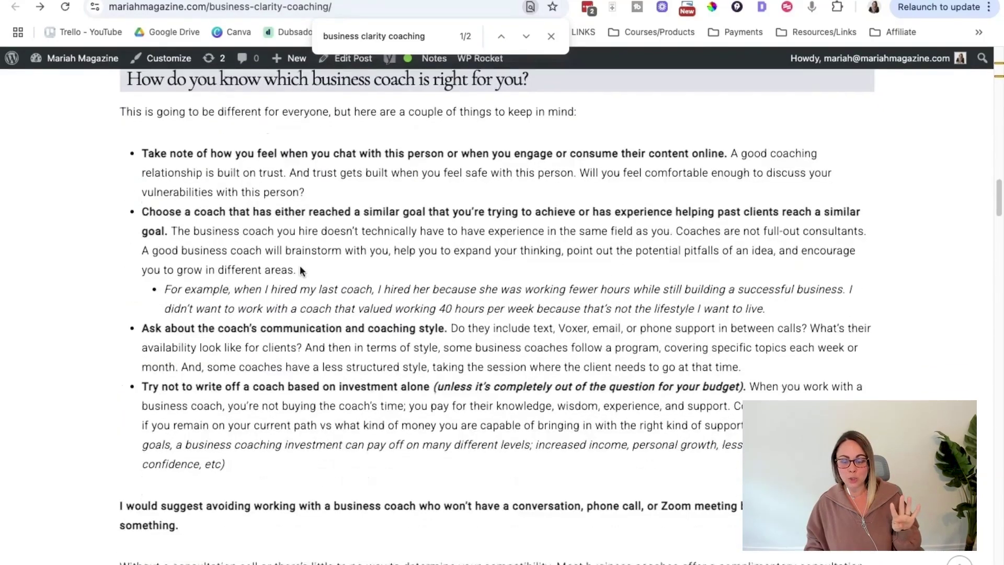
scroll(300, 269, down, 13)
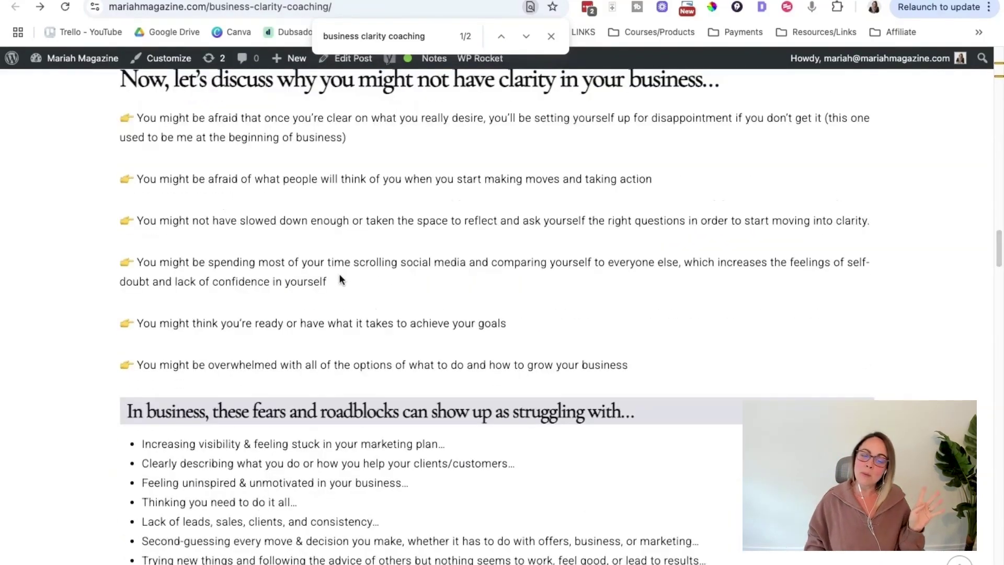
scroll(330, 281, up, 15)
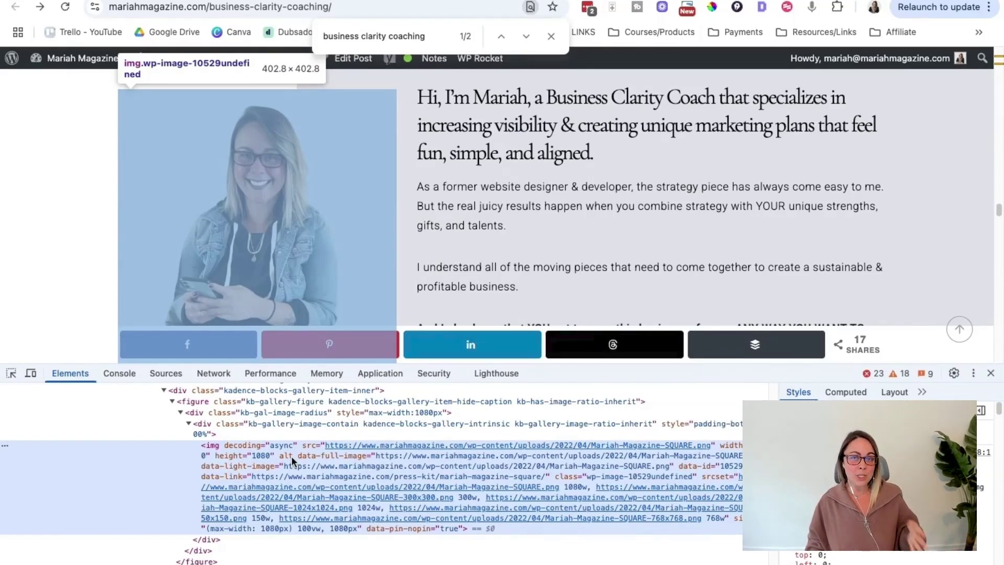
Step: Close the developer tools and the in-page keyword search
click(990, 373)
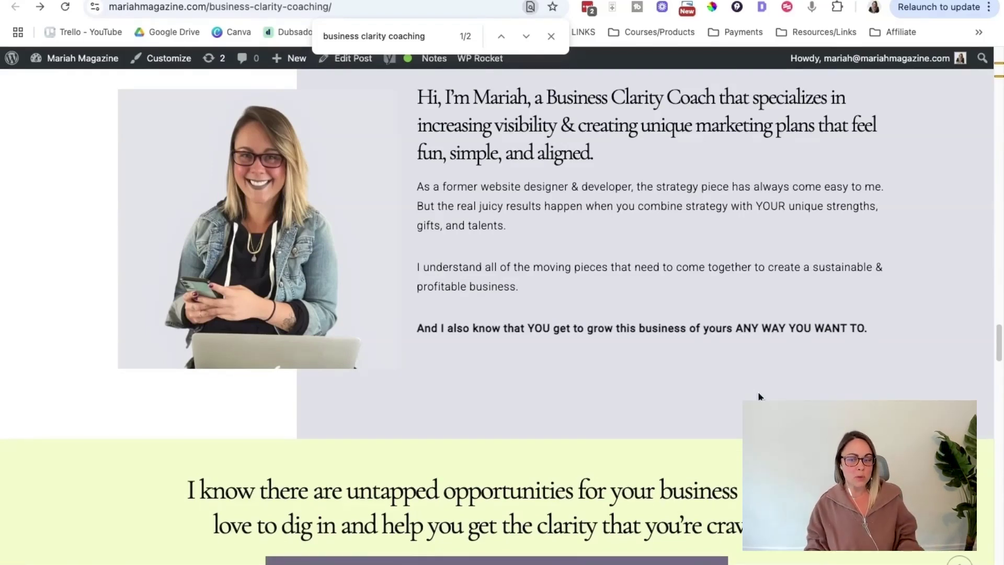
scroll(491, 364, up, 1)
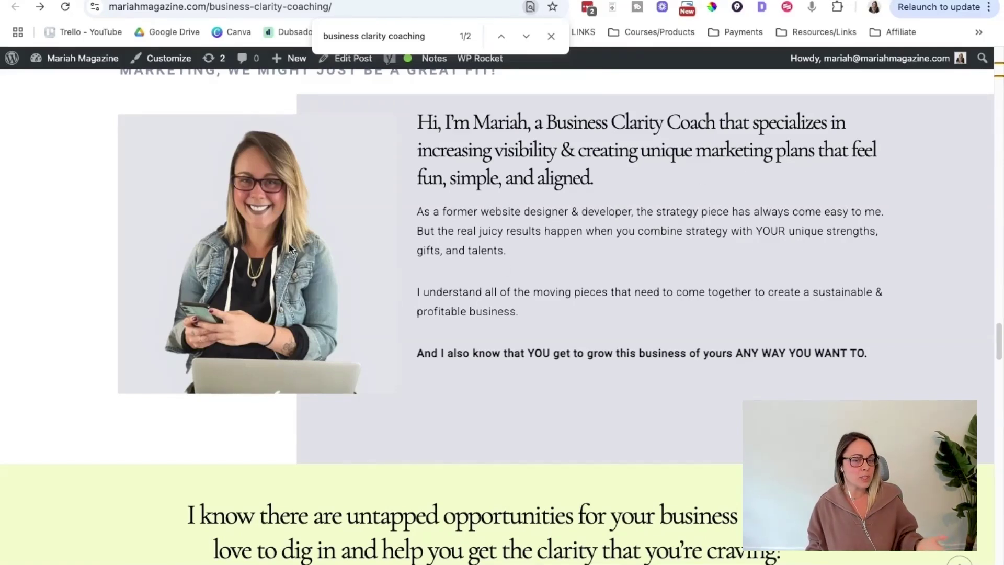
scroll(665, 324, up, 2)
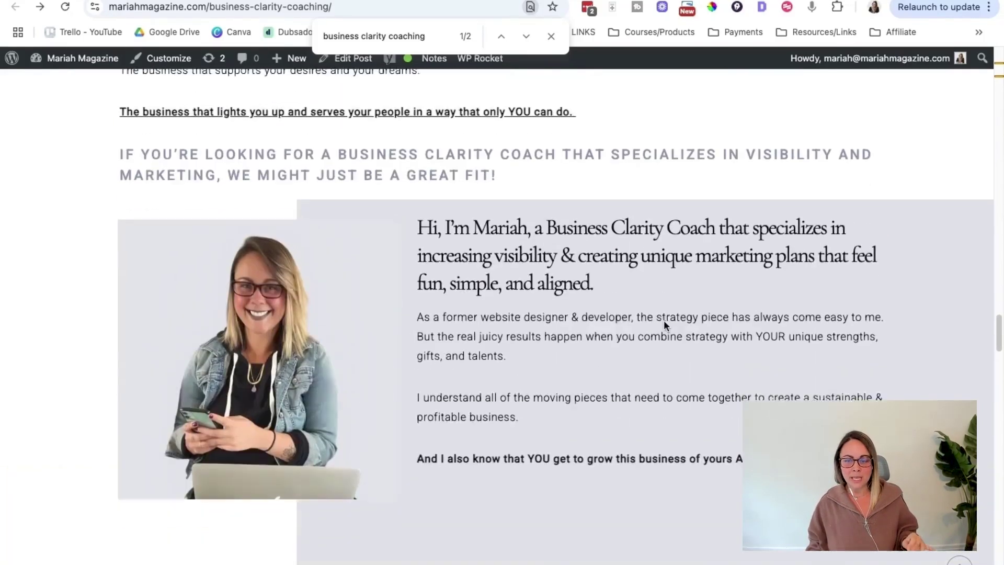
scroll(663, 320, down, 5)
scroll(664, 320, up, 9)
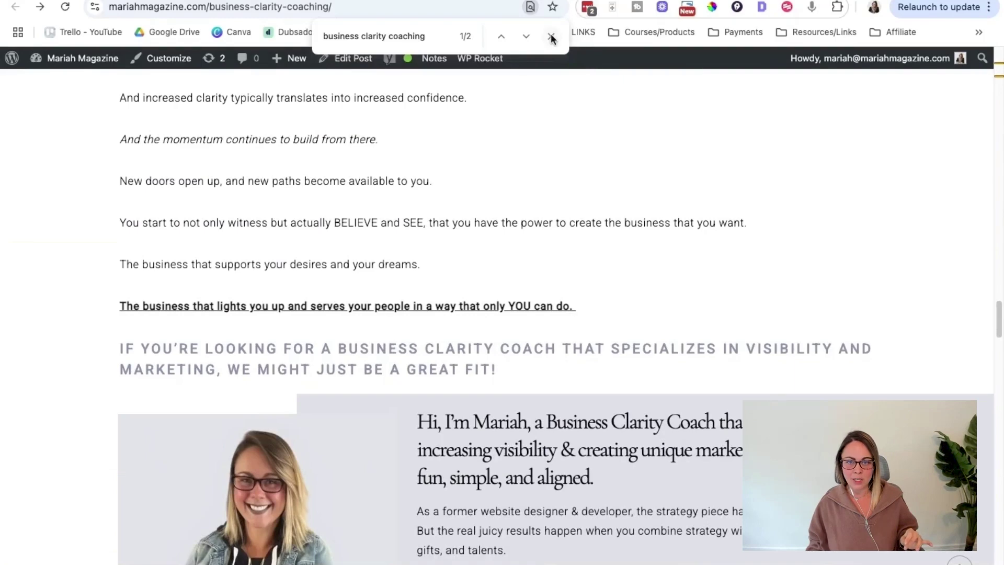
click(551, 37)
Step: Open the post in the WordPress block editor and scroll to its 'COACHING – How can it help you?' featured image
click(345, 66)
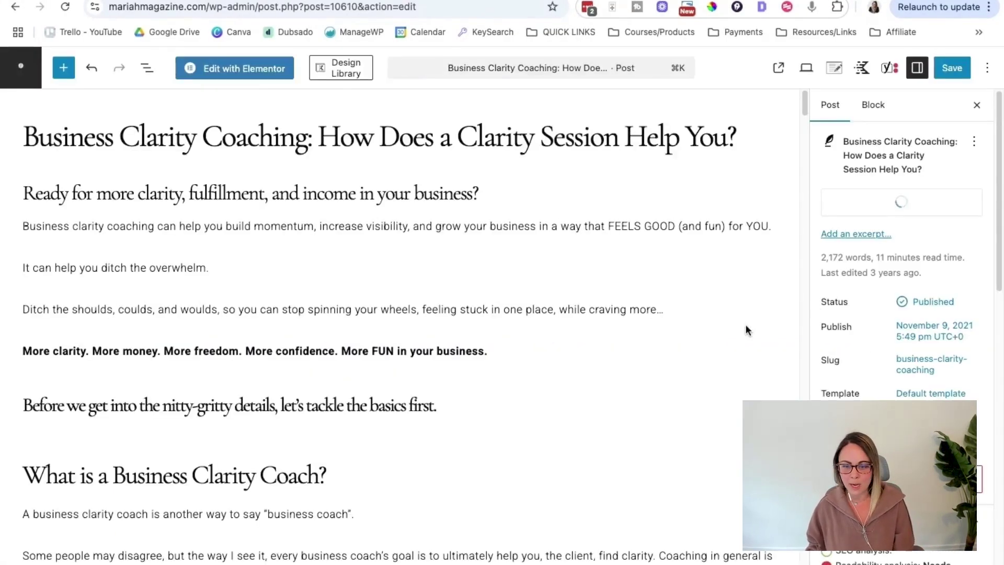
scroll(731, 332, down, 3)
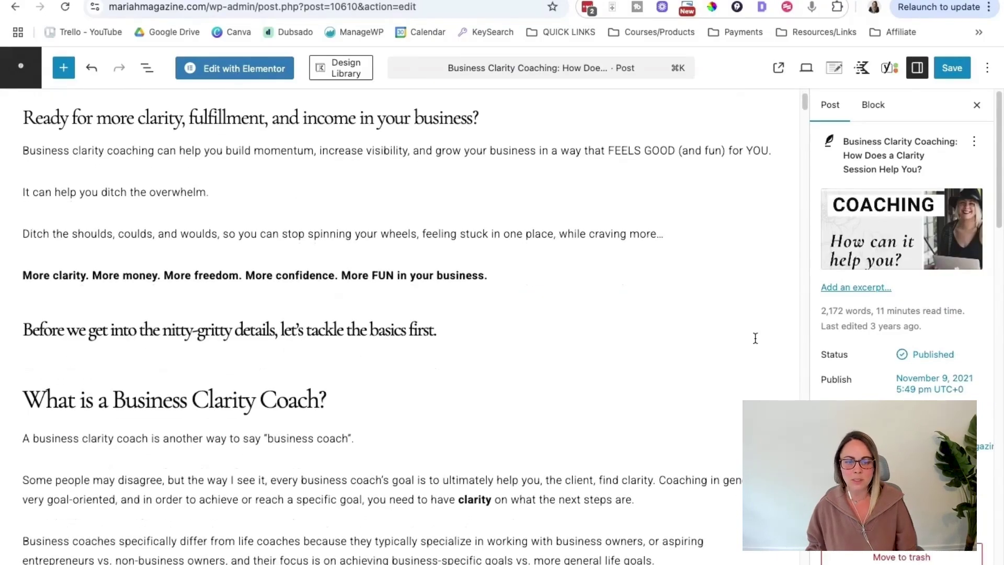
scroll(754, 342, down, 8)
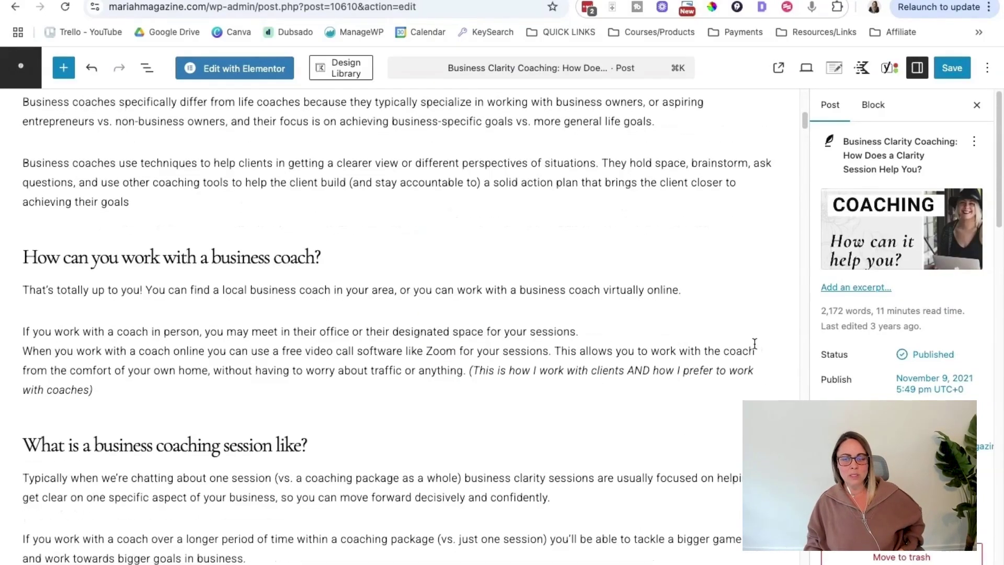
scroll(754, 343, down, 20)
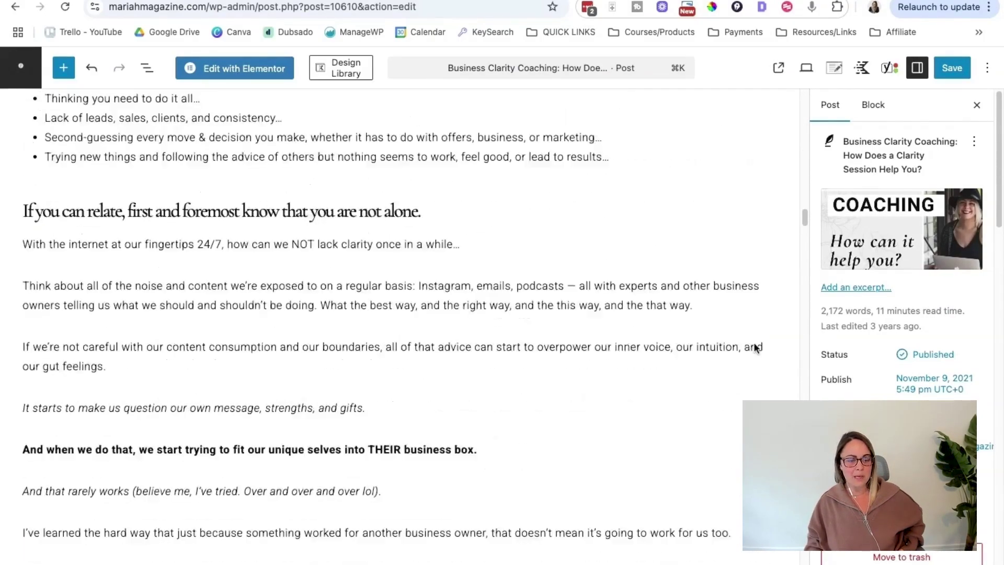
Step: Highlight 'business clarity coaching' in the Yoast SEO title, meta description and focus keyphrase
scroll(754, 347, down, 20)
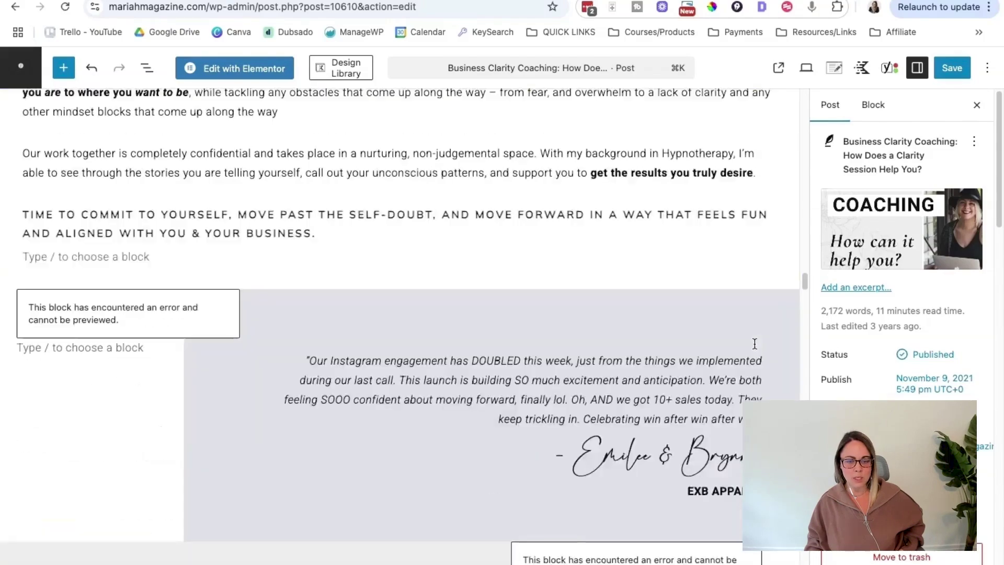
scroll(754, 343, down, 20)
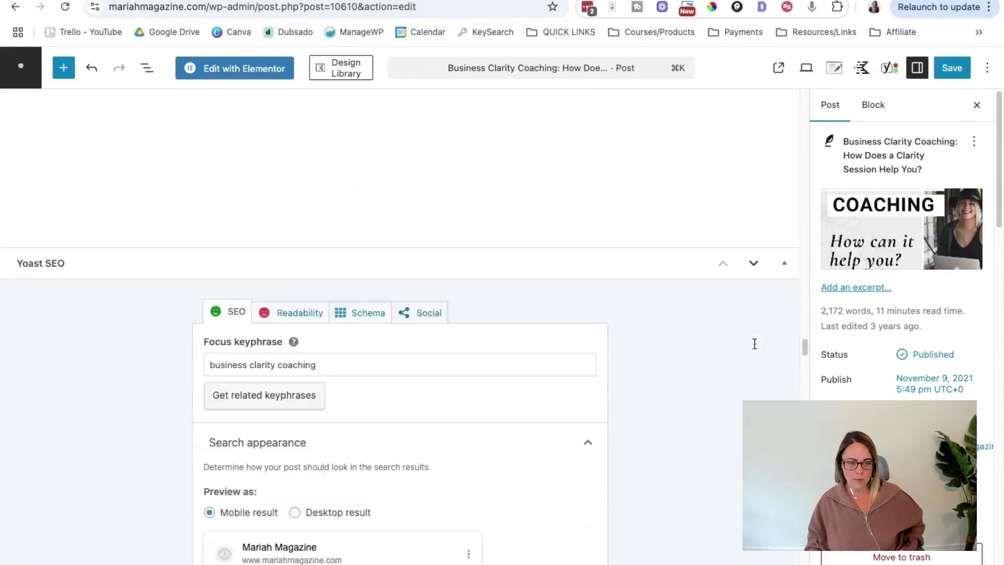
scroll(754, 343, down, 10)
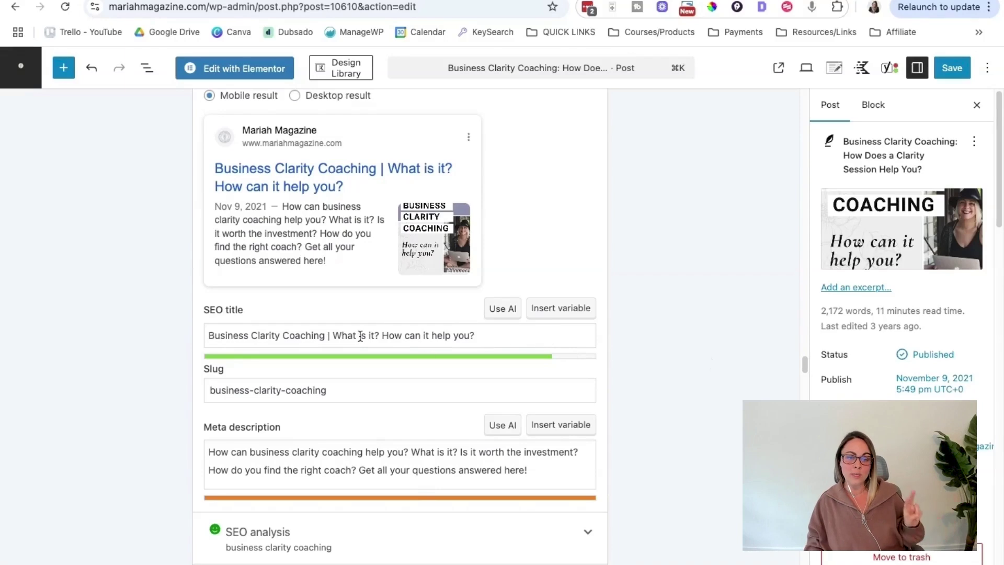
click(325, 335)
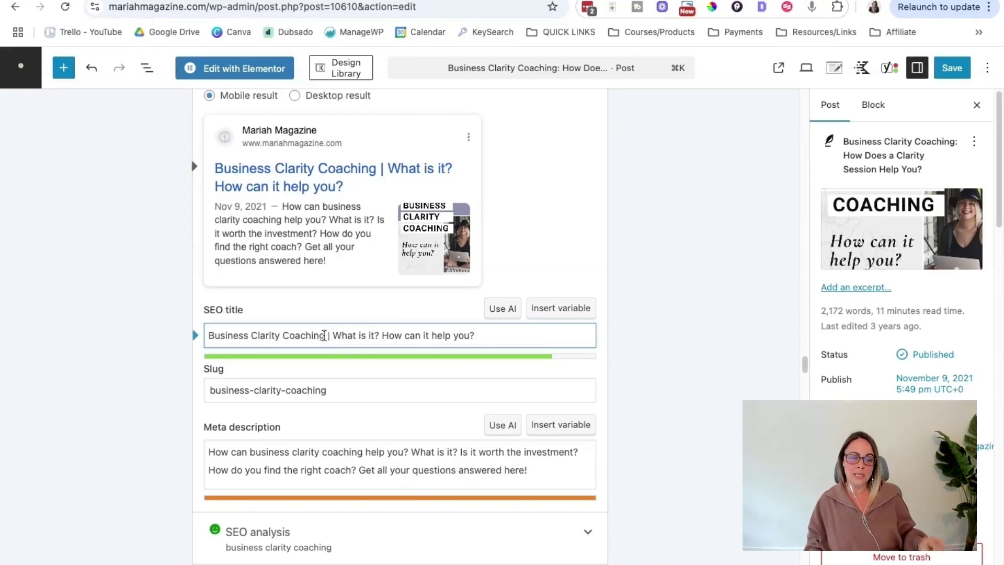
drag(325, 335, 209, 335)
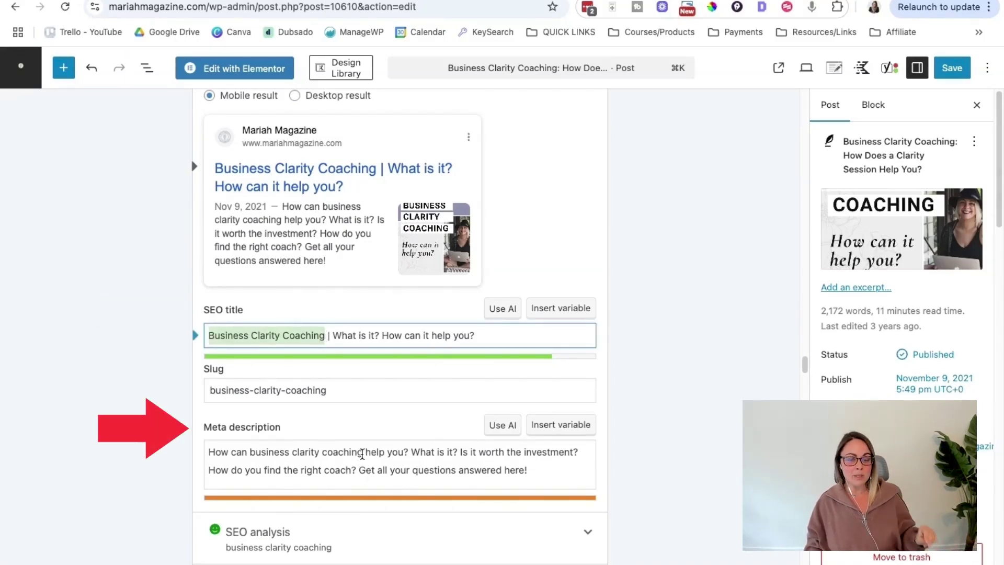
drag(362, 453, 249, 453)
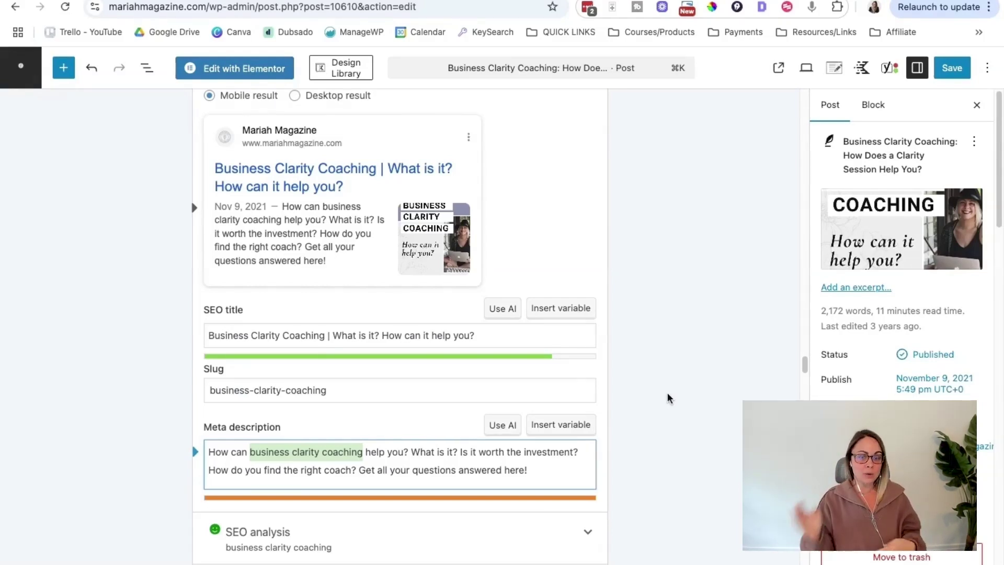
scroll(664, 393, up, 3)
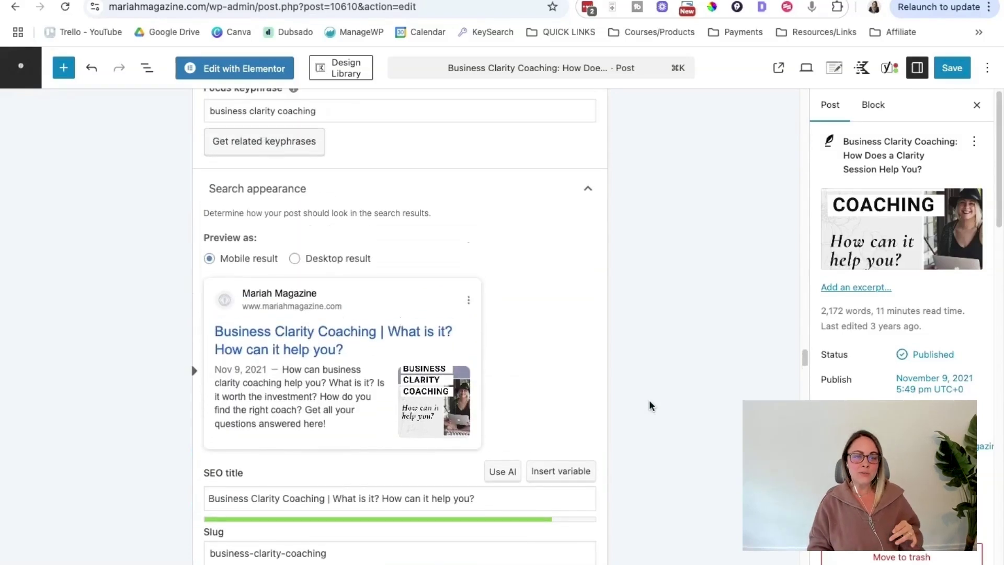
scroll(646, 403, up, 6)
drag(369, 418, 155, 401)
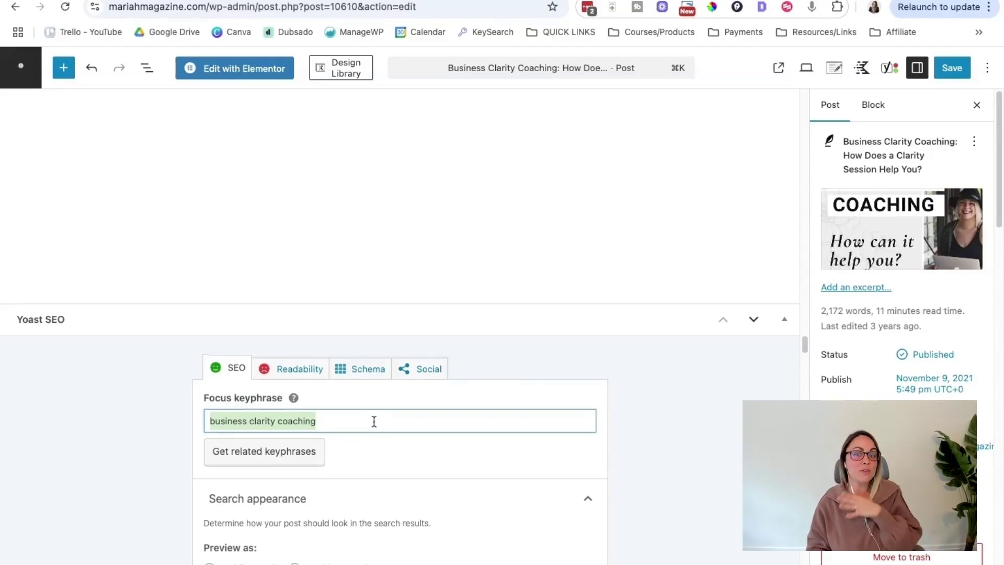
Step: Scroll back up to the post title and switch to the SE Ranking Website Audit tab
scroll(374, 421, up, 15)
scroll(378, 413, up, 15)
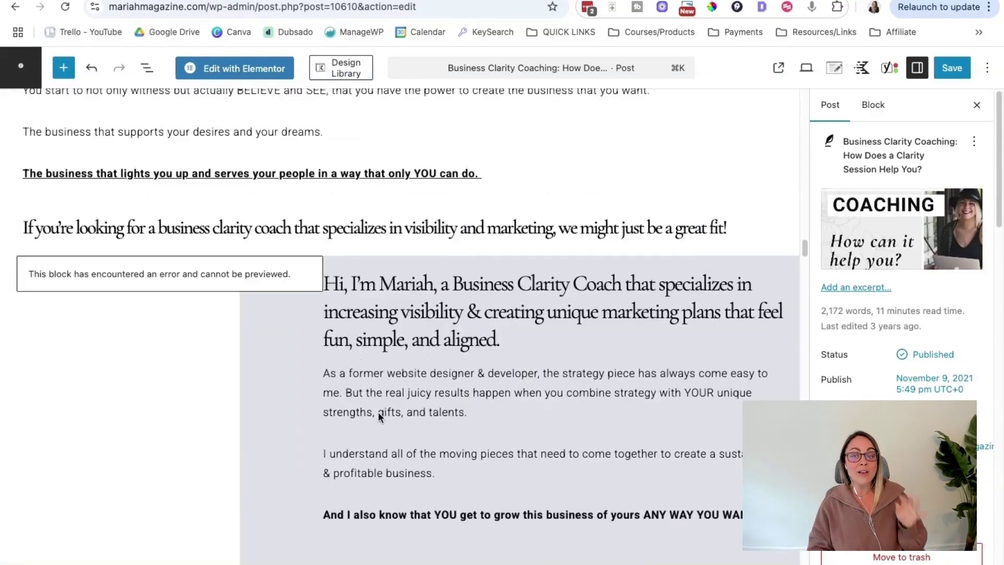
scroll(380, 409, up, 10)
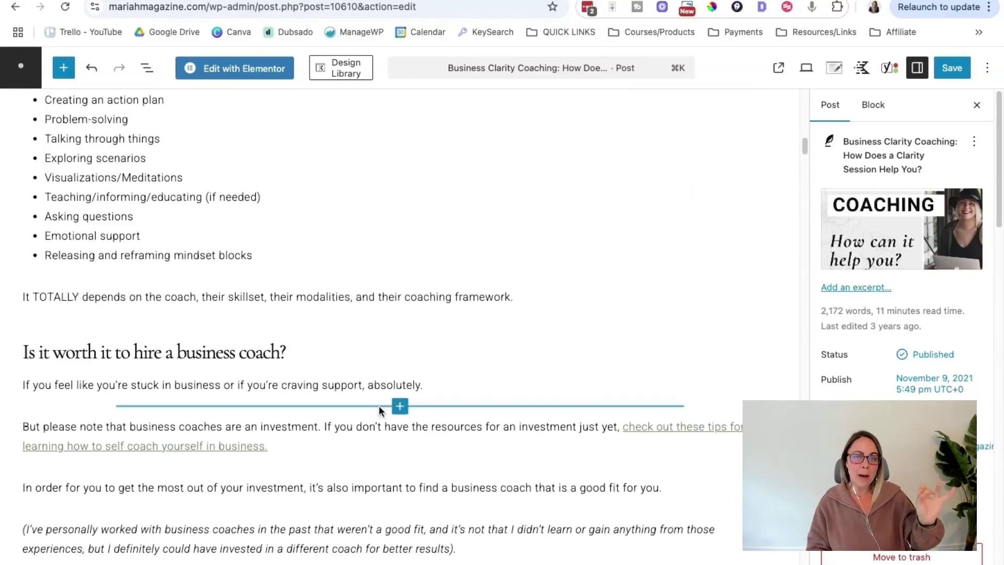
scroll(379, 407, up, 5)
scroll(379, 409, up, 20)
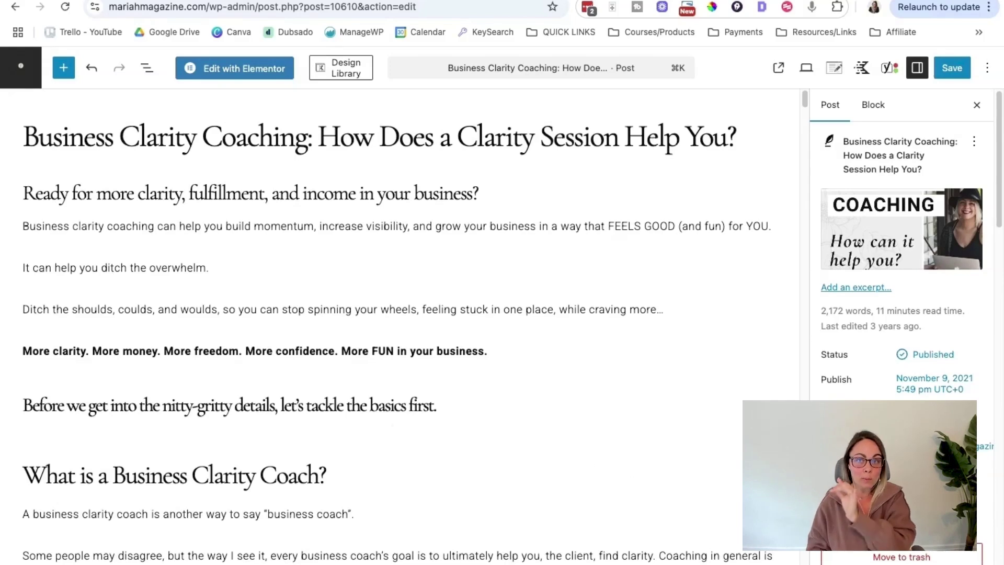
mouse_move(399, 290)
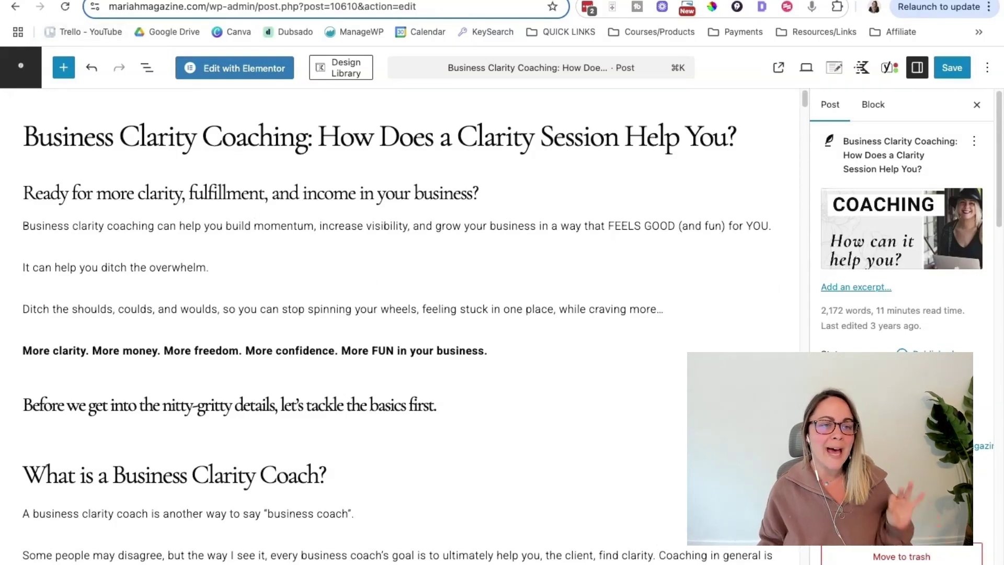
click(78, 0)
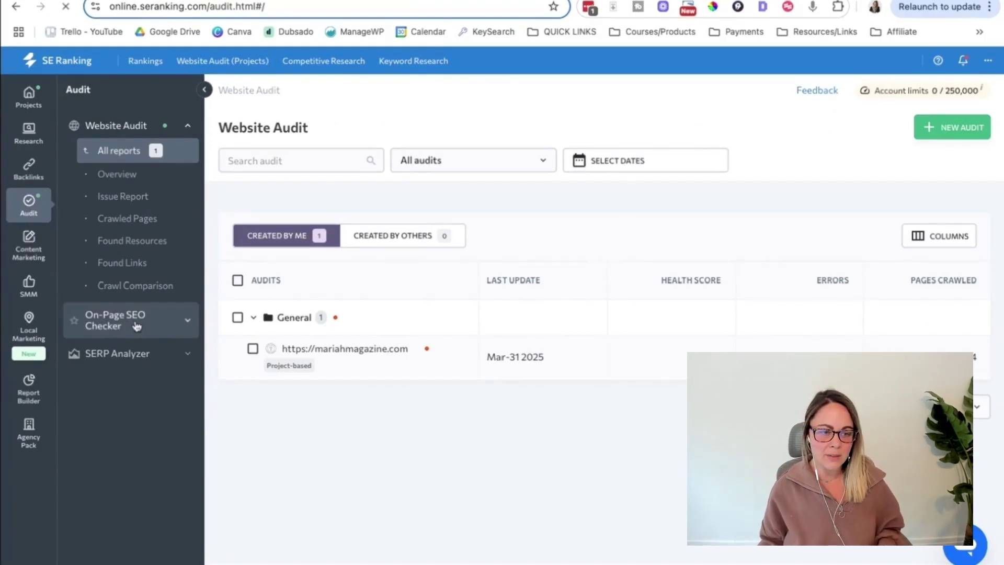
Step: Start a new On-Page SEO Checker audit, keeping depth of analysis at Top-10
click(136, 326)
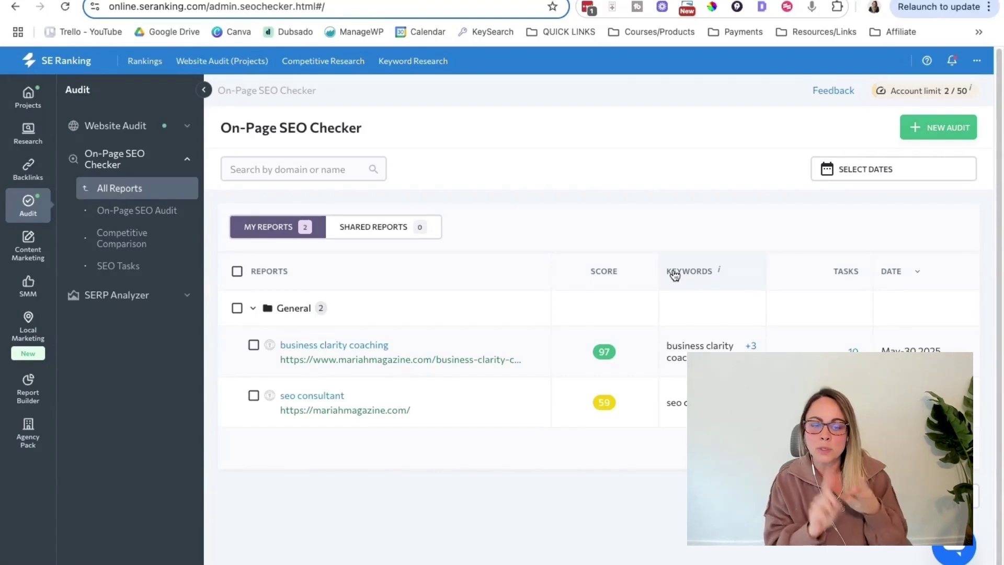
click(941, 133)
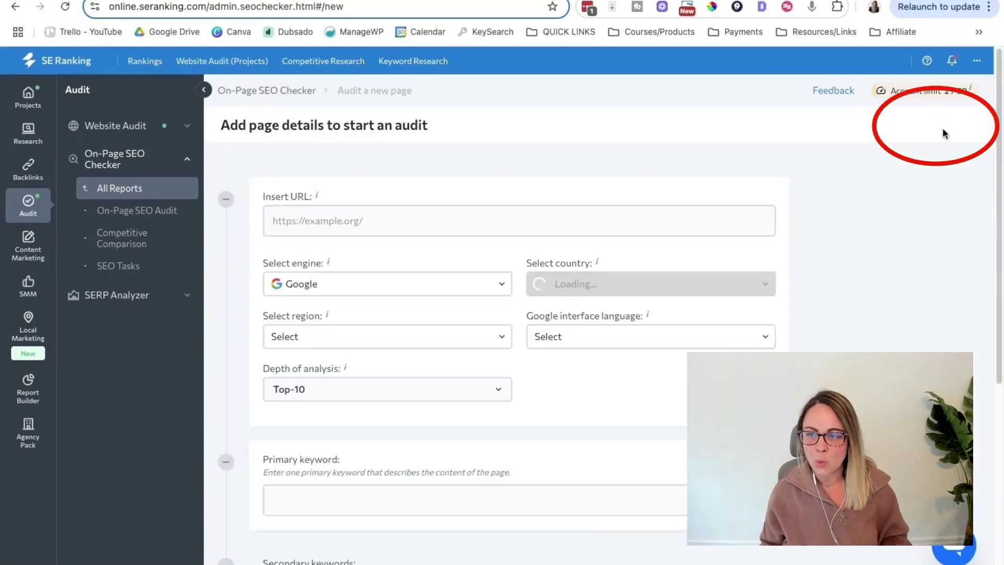
click(351, 222)
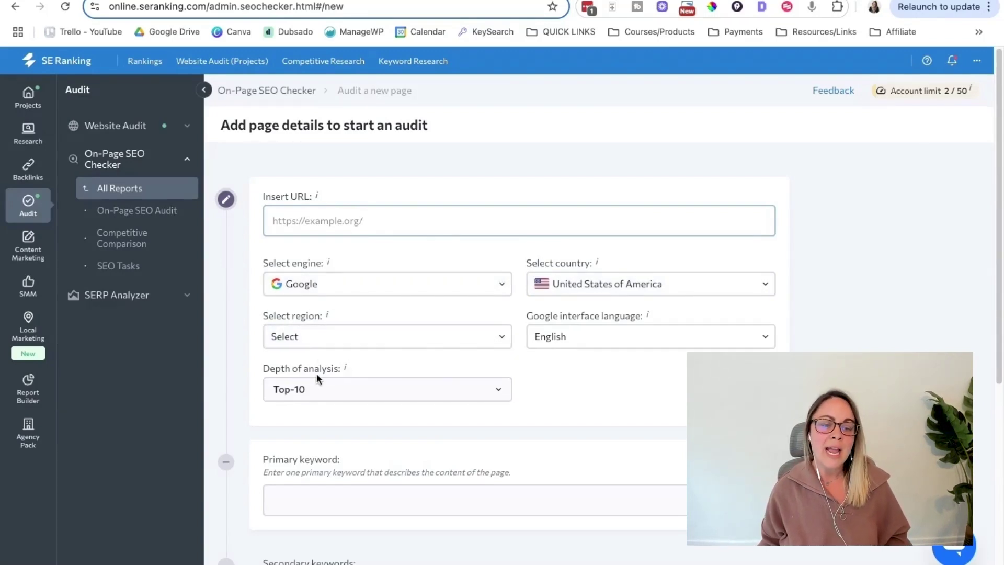
click(402, 396)
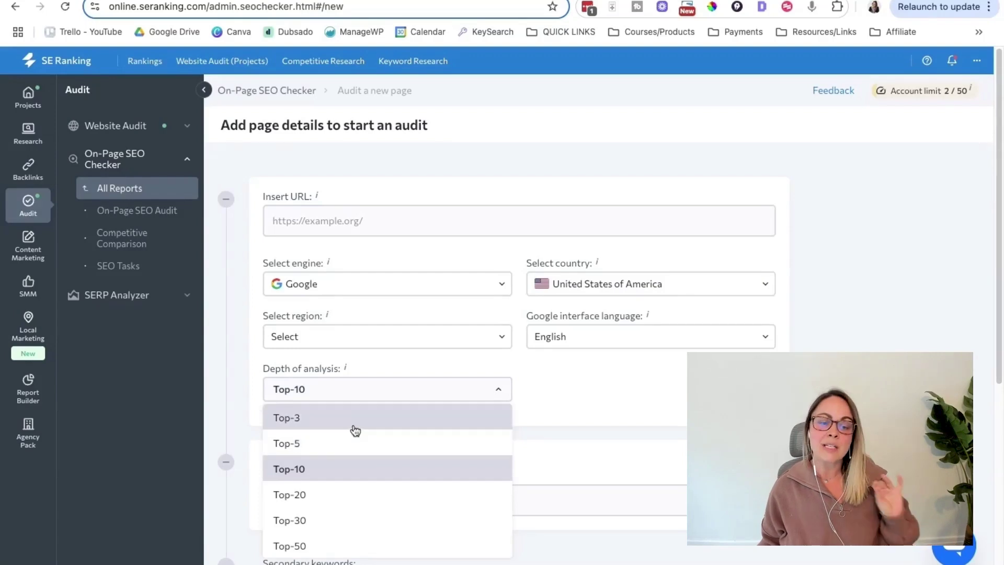
click(640, 419)
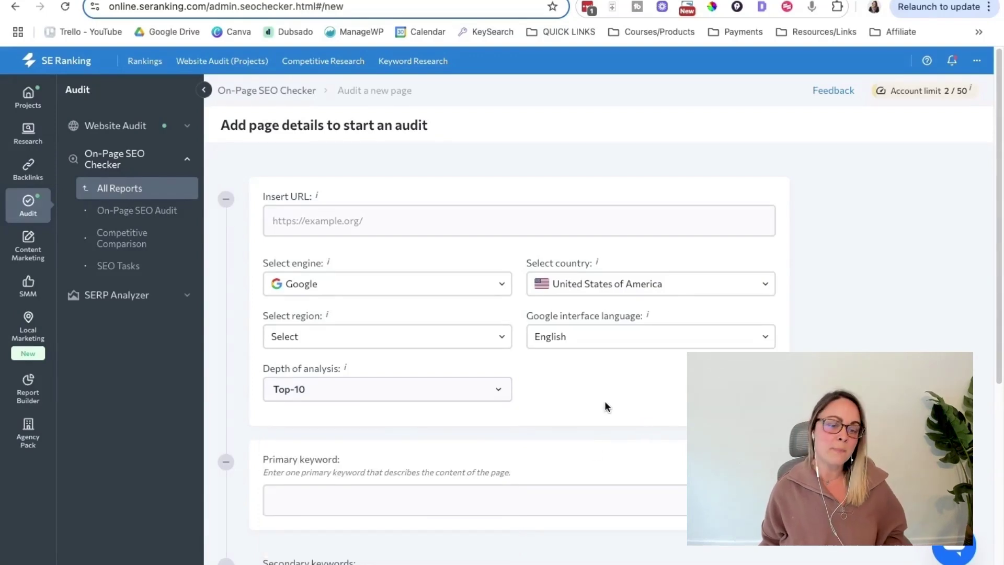
Step: Review the primary and secondary keyword fields, then return to All Reports without running the audit
scroll(491, 434, down, 1)
click(361, 446)
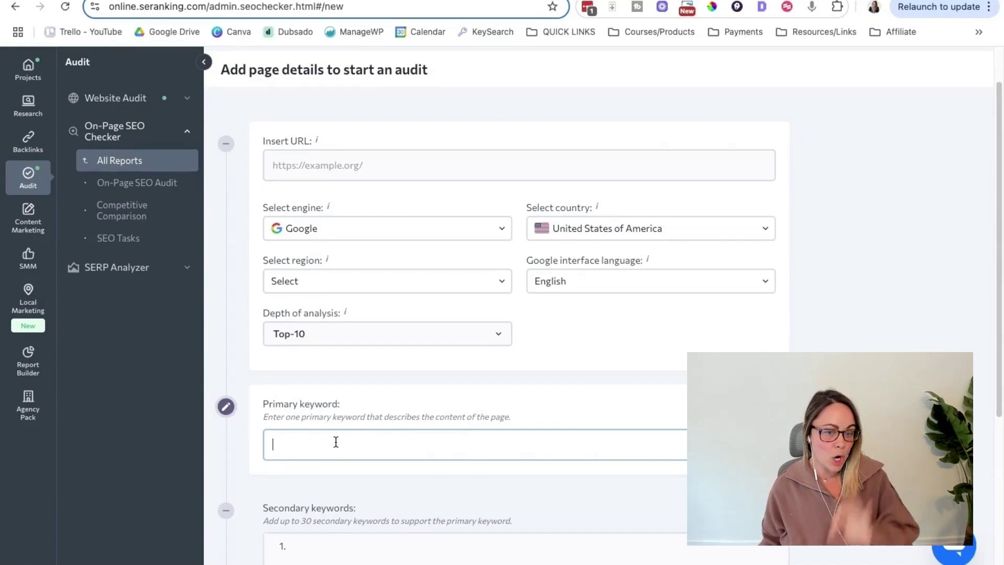
scroll(331, 423, down, 4)
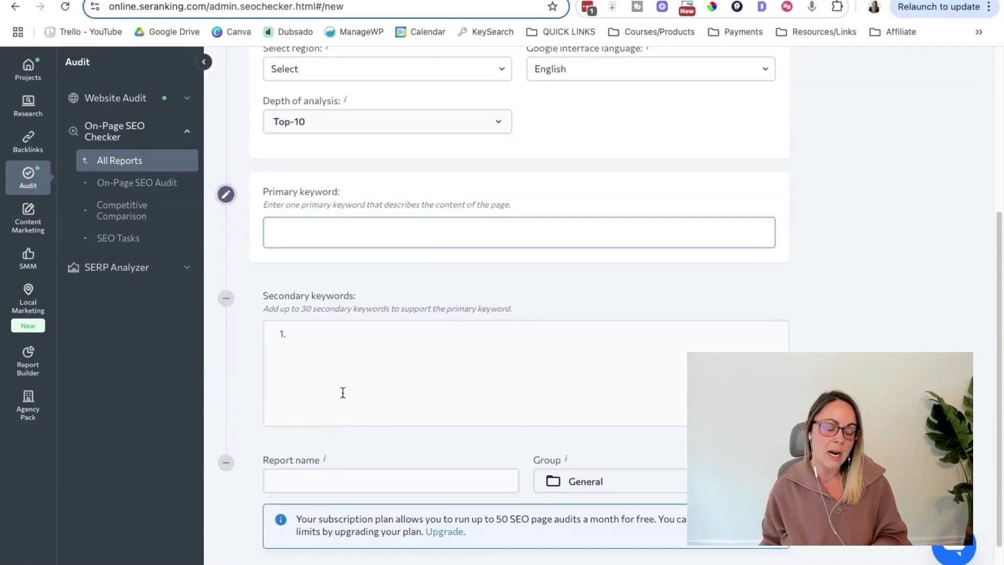
click(335, 338)
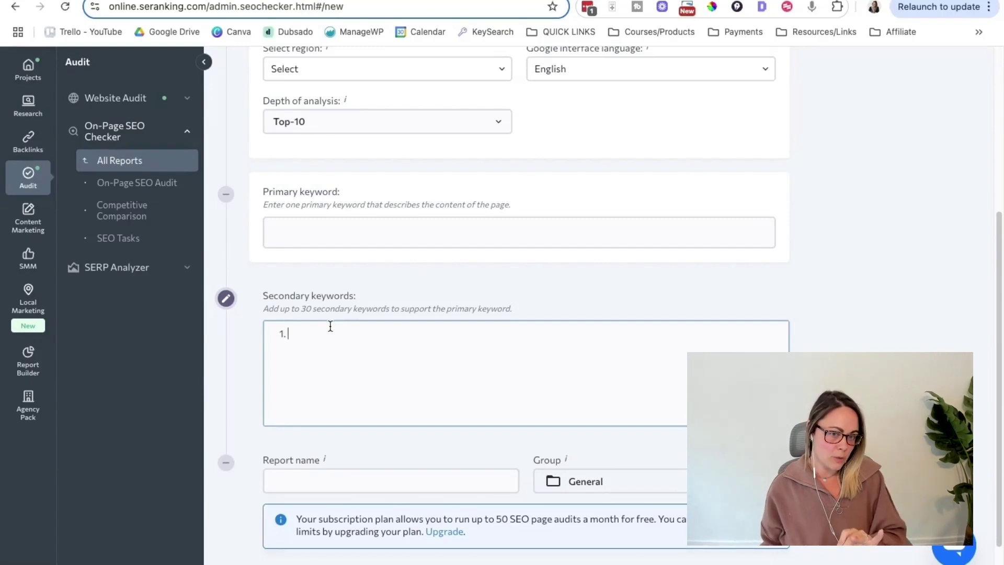
scroll(381, 374, down, 1)
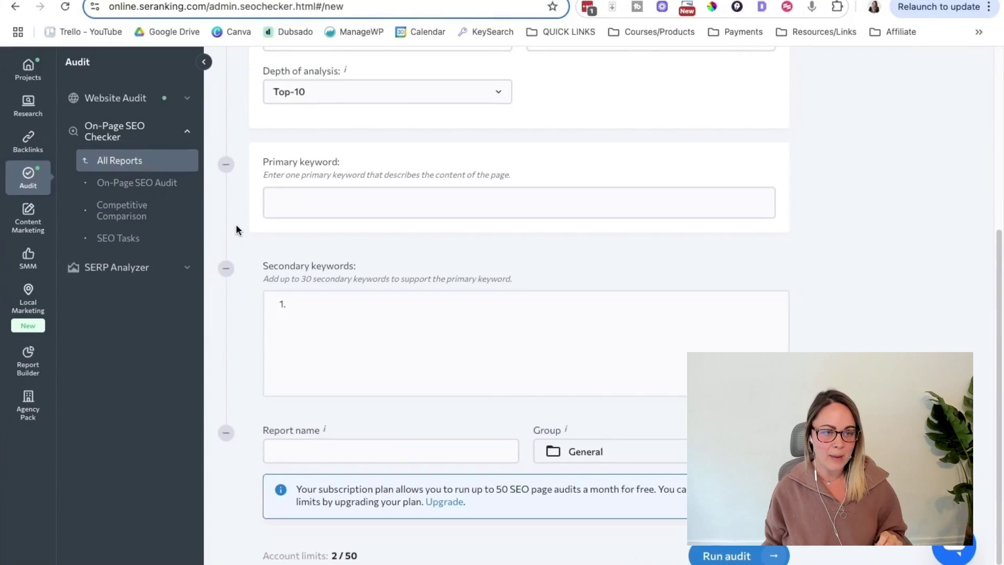
scroll(237, 226, up, 5)
click(132, 190)
Step: Open the business clarity coaching audit (score 97, rank 18), then highlight the live post's November 9, 2021 date
click(331, 346)
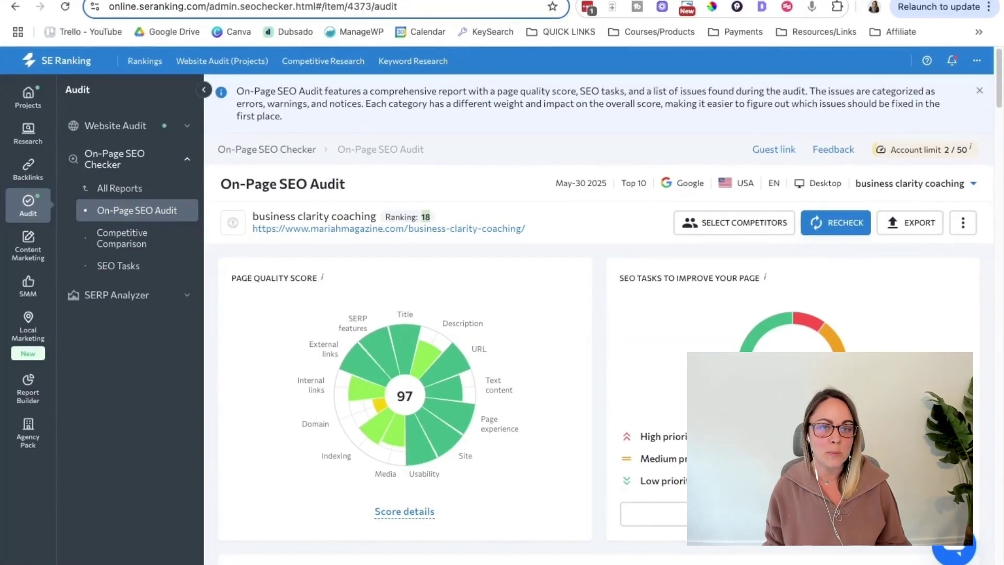
key(ctrl+Tab)
drag(644, 309, 547, 309)
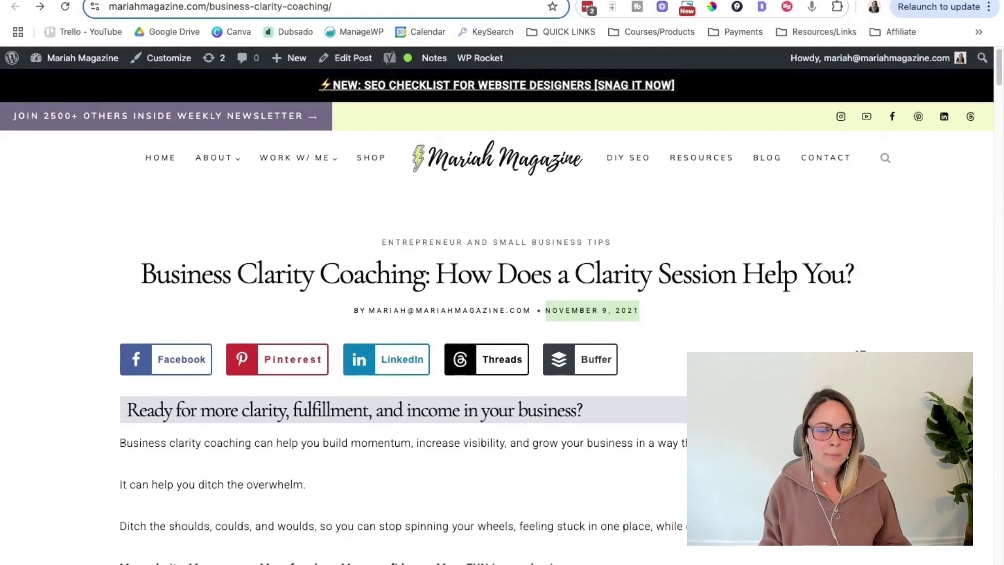
Step: Return to the SE Ranking On-Page SEO Audit for the business clarity coaching post
click(215, 2)
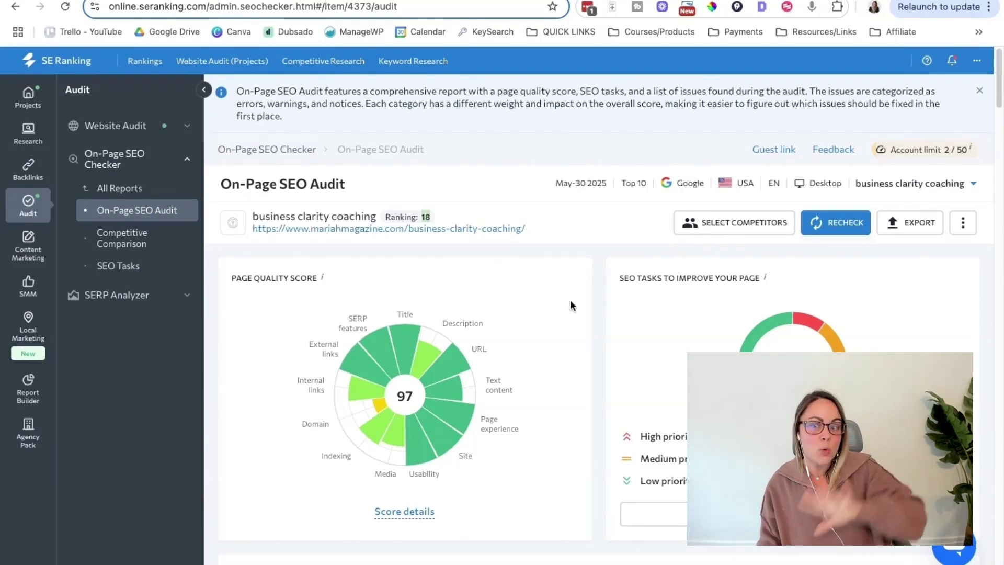
Step: Scroll past the Top Competitors table to the 93 checks: 1 error, 2 warnings, 7 notices, 62 passed
scroll(588, 280, down, 1)
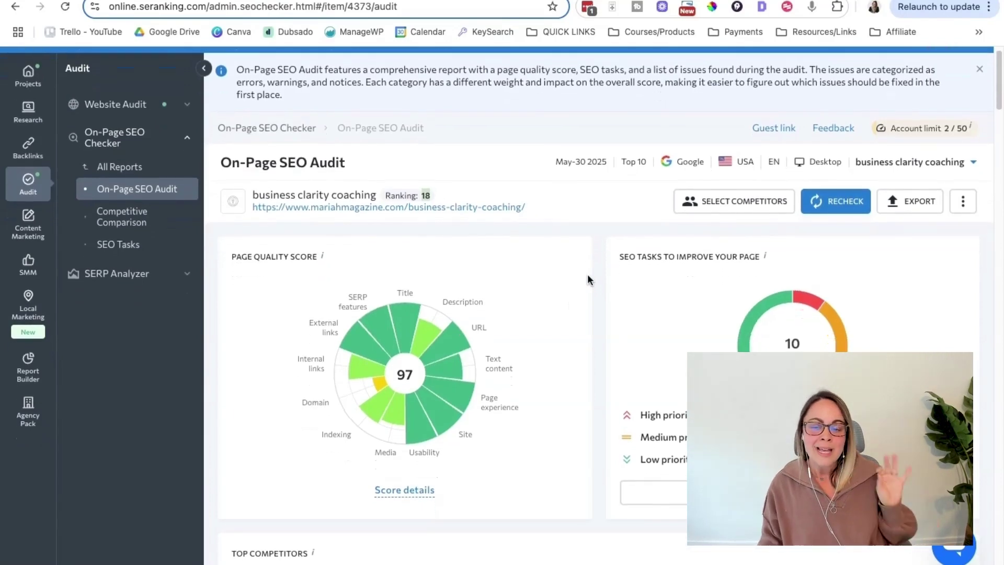
scroll(588, 280, down, 2)
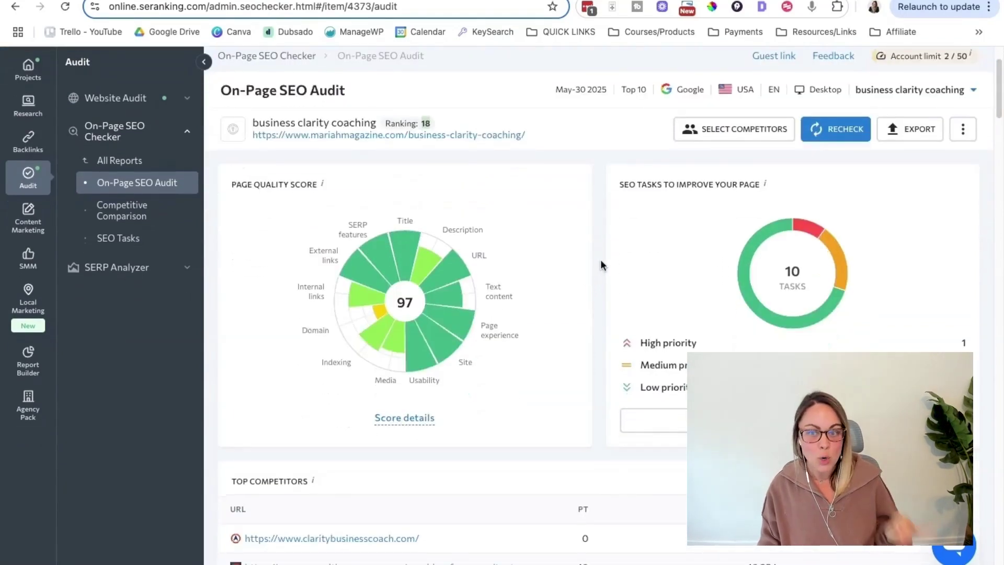
scroll(581, 254, down, 2)
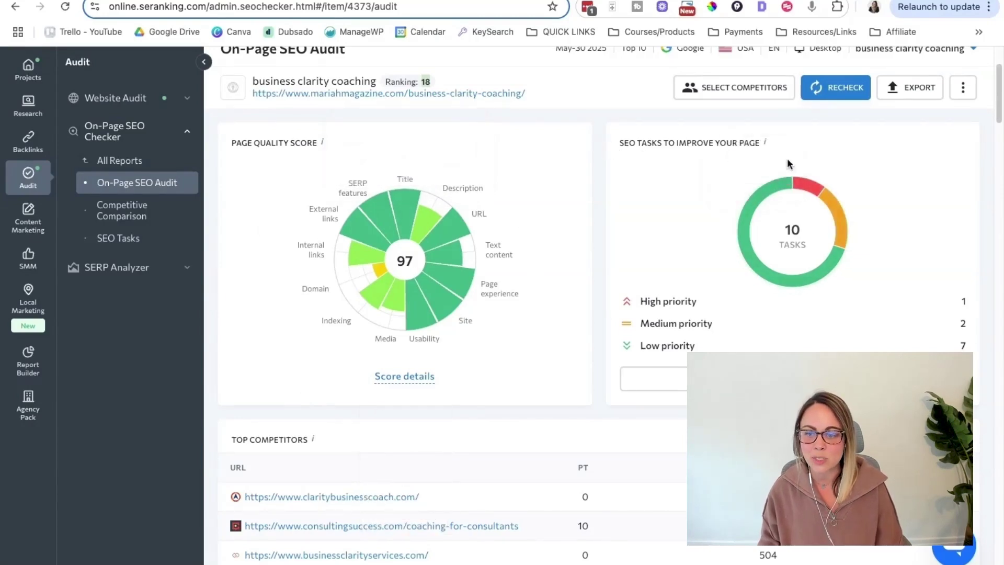
scroll(691, 249, down, 3)
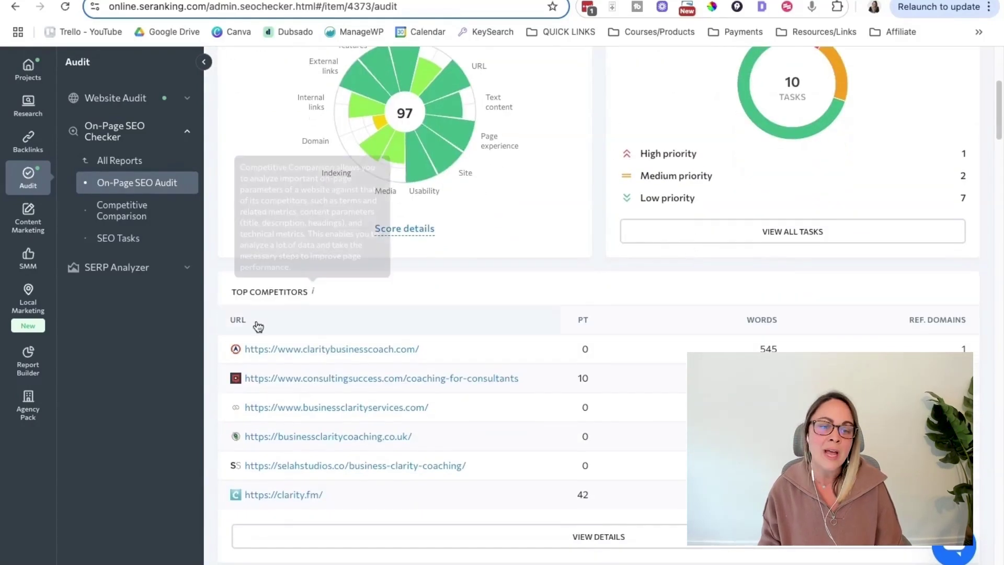
drag(233, 292, 346, 293)
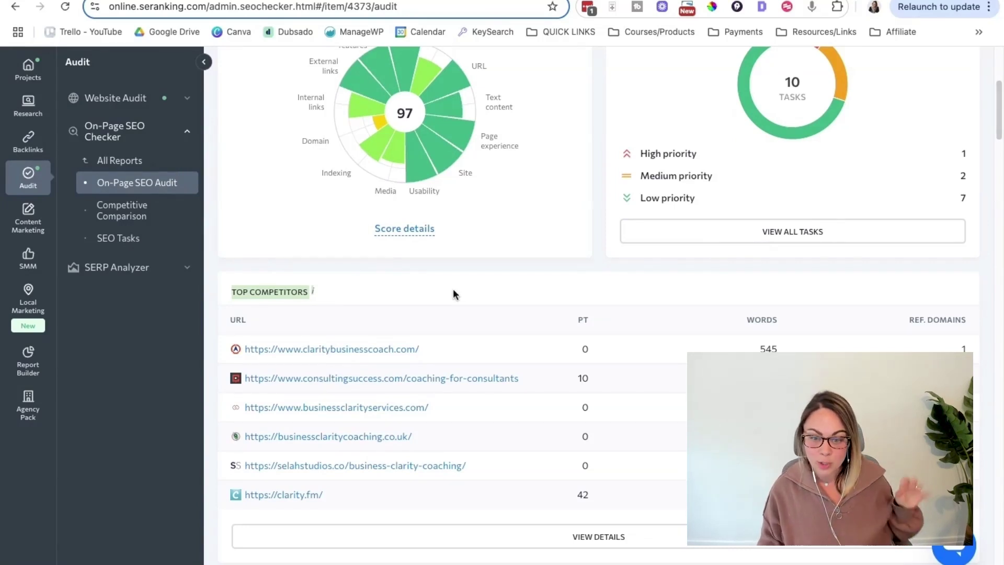
scroll(454, 293, down, 1)
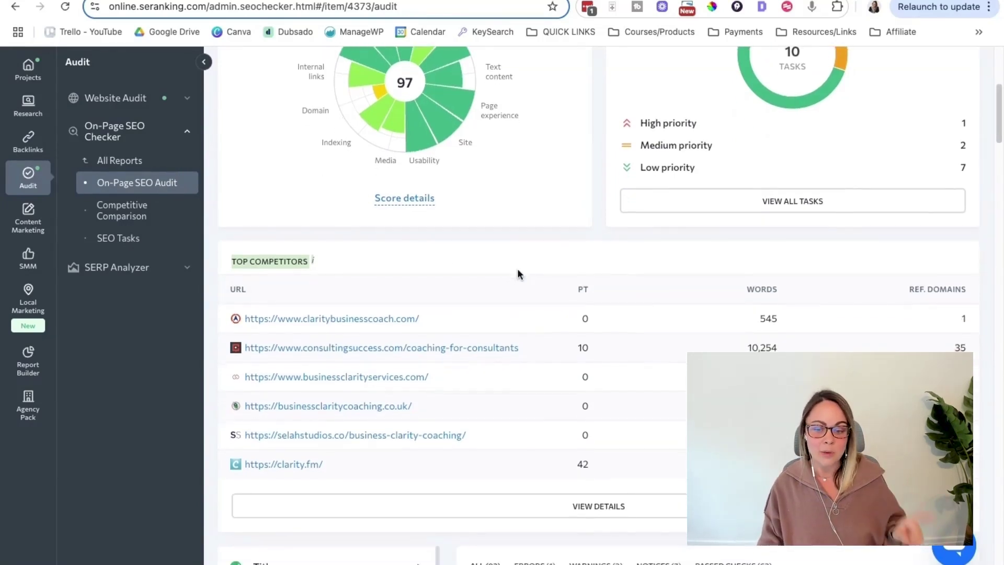
scroll(517, 269, down, 2)
scroll(535, 291, down, 5)
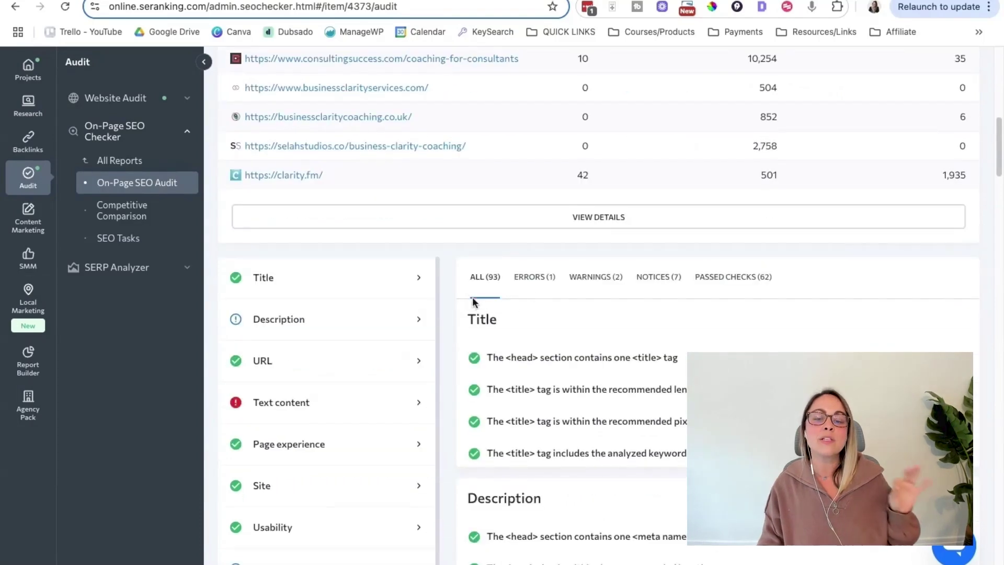
Step: Filter the audit checks to errors, then warnings, then notices to review each group
scroll(476, 308, down, 4)
scroll(500, 496, down, 5)
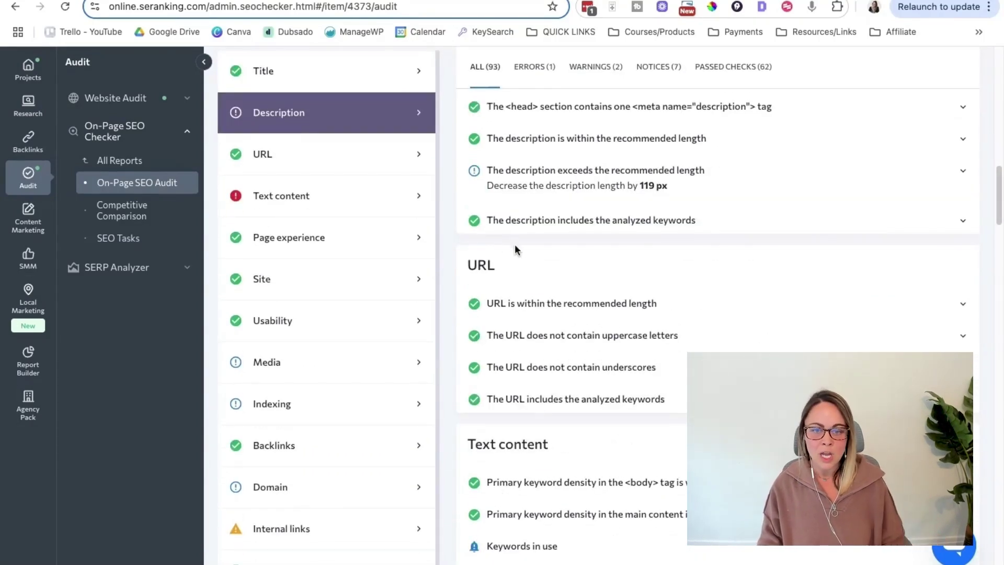
scroll(507, 246, up, 9)
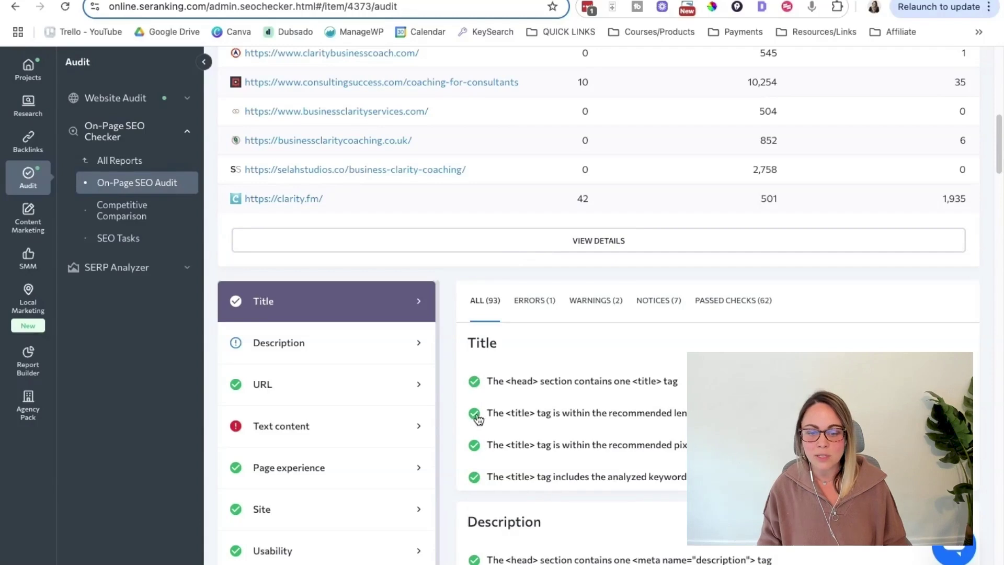
click(529, 303)
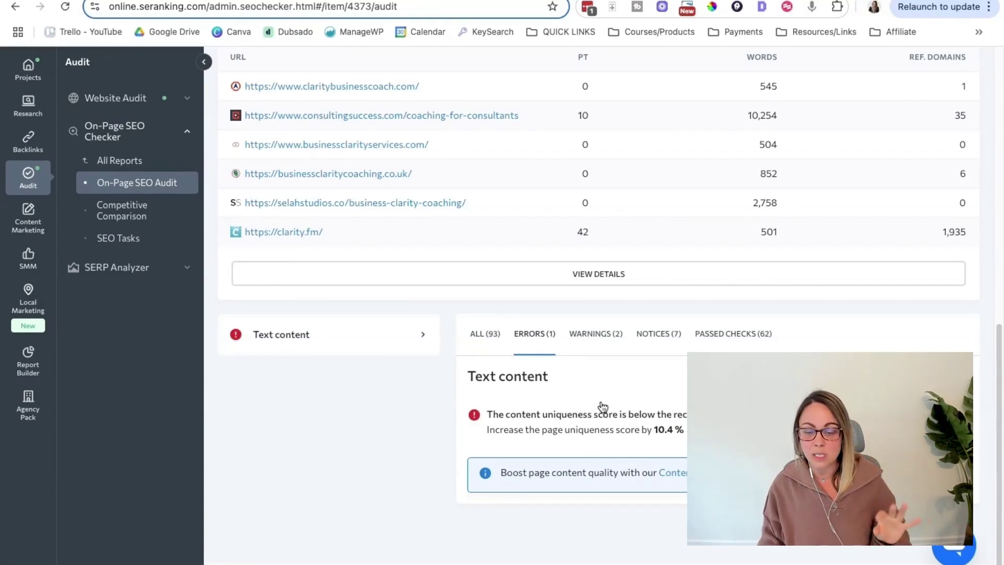
click(591, 335)
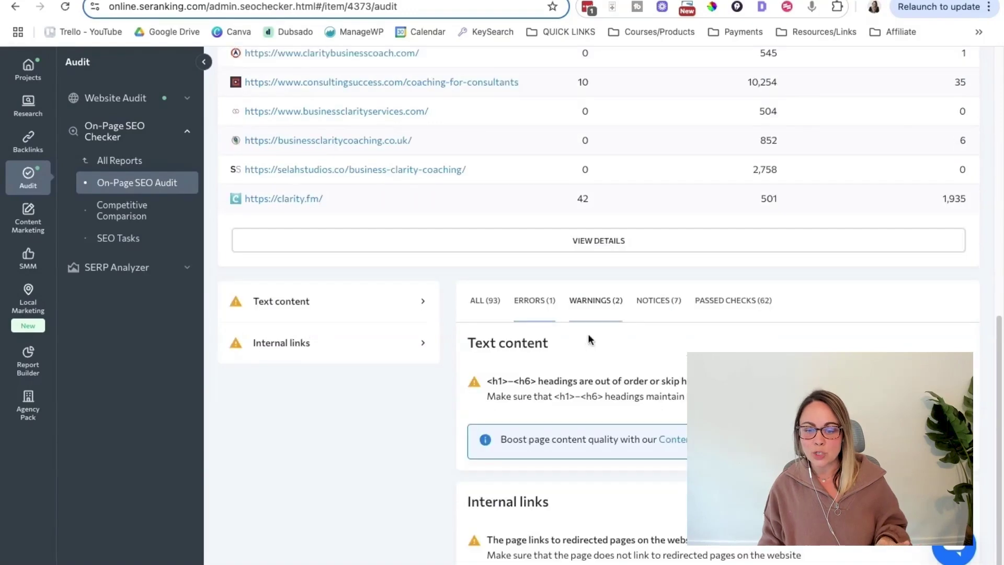
scroll(608, 315, down, 2)
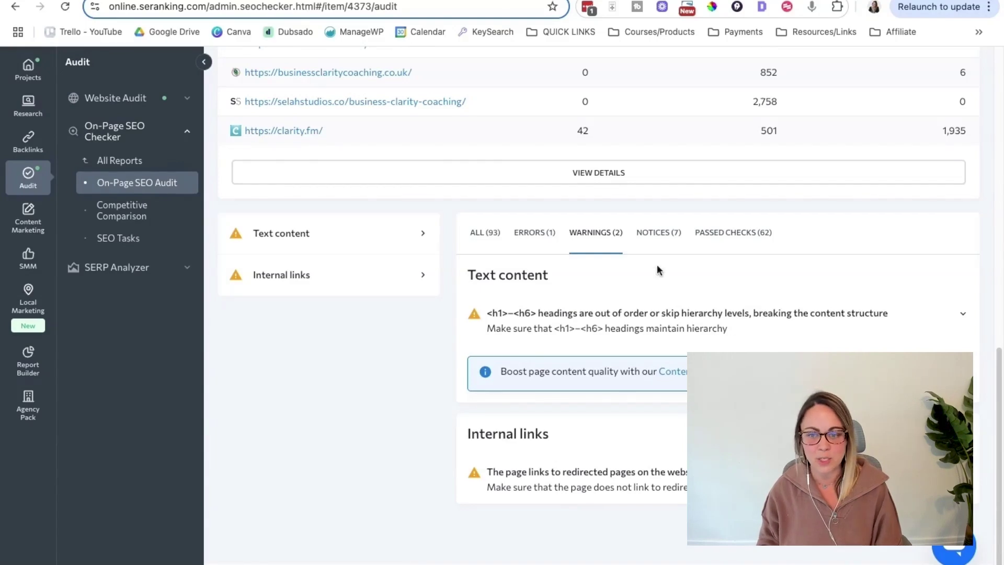
click(644, 241)
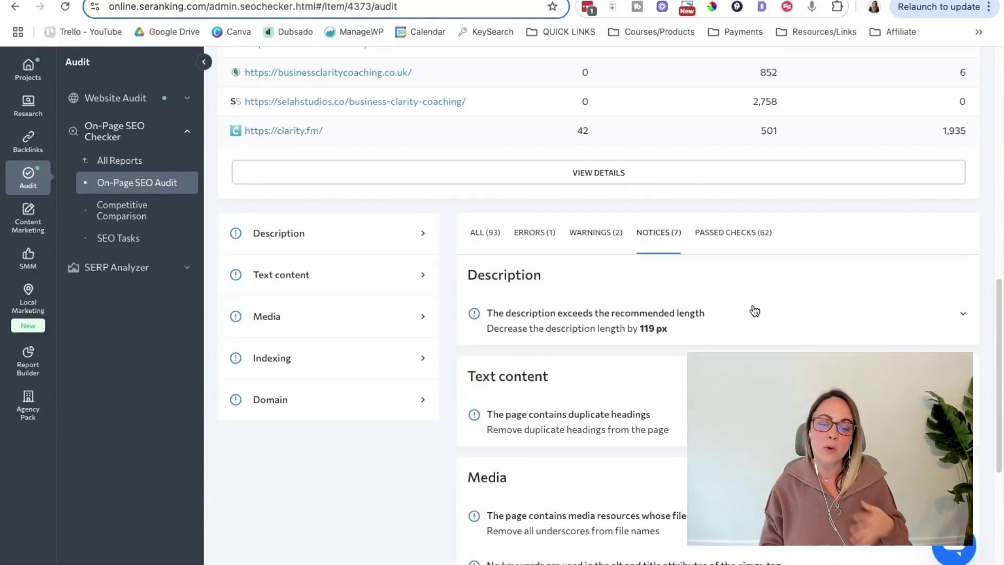
Step: Open the full SEO Tasks list for the post, showing 10 tasks to do
scroll(757, 312, down, 7)
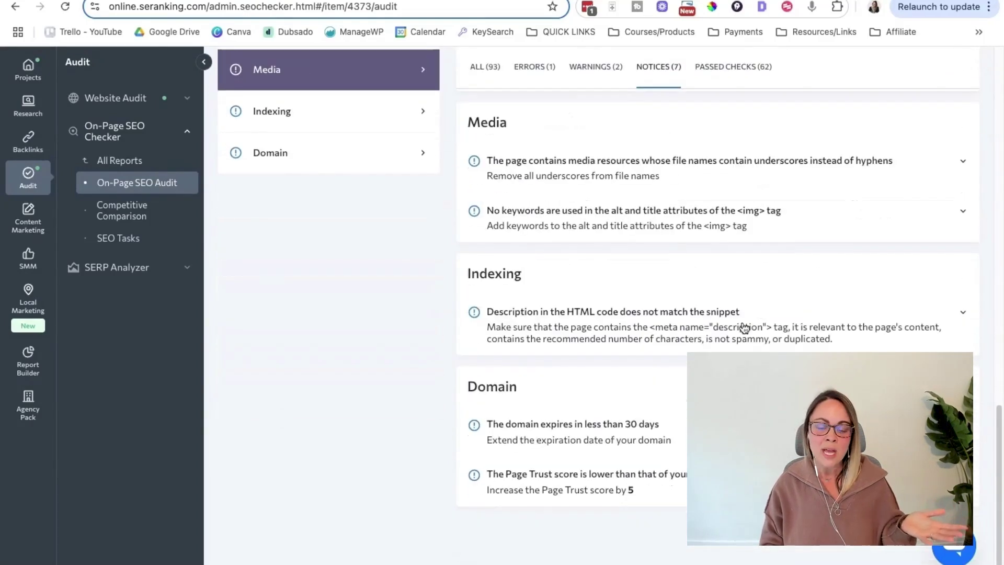
scroll(666, 481, up, 10)
scroll(664, 478, up, 4)
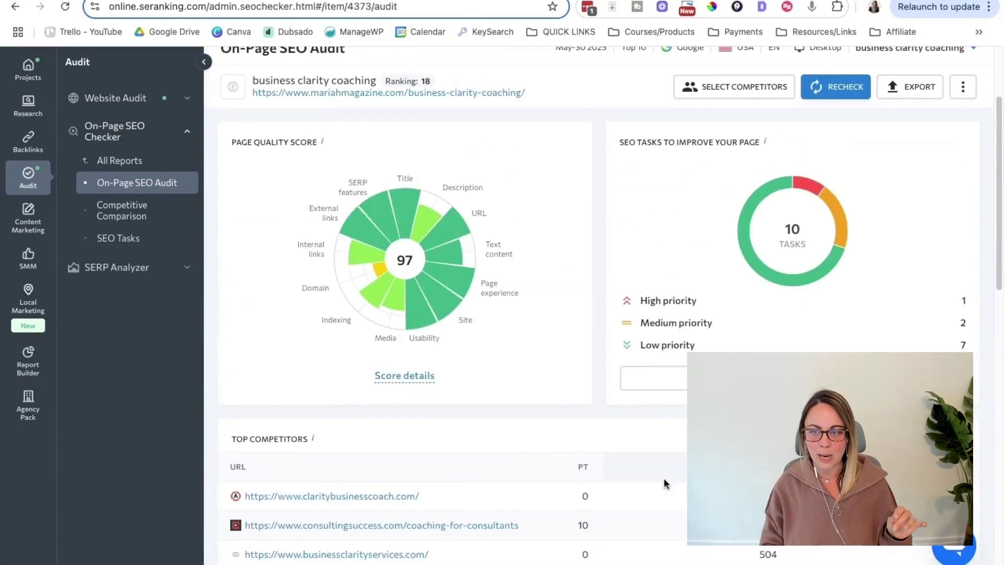
scroll(672, 470, down, 2)
scroll(753, 219, down, 2)
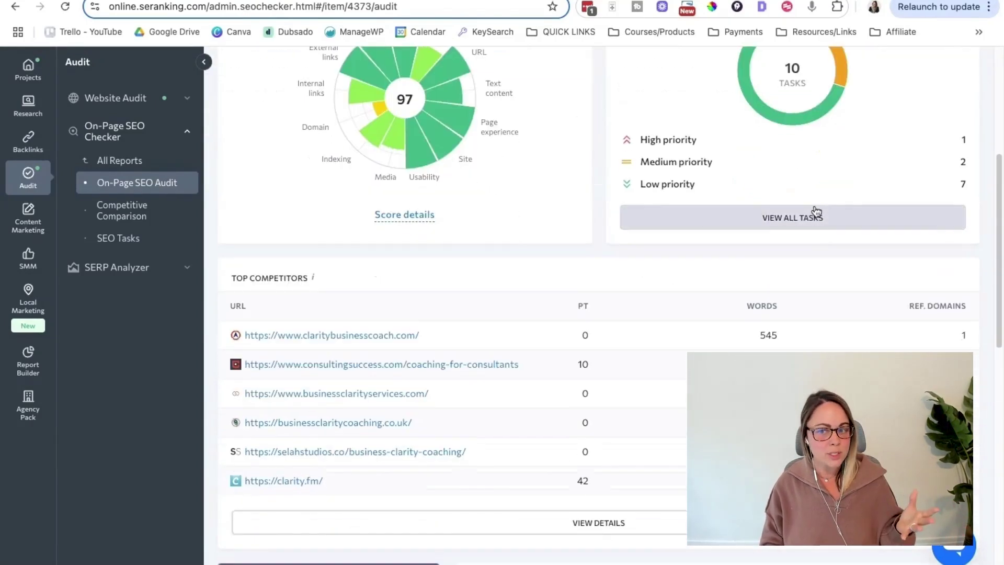
click(804, 219)
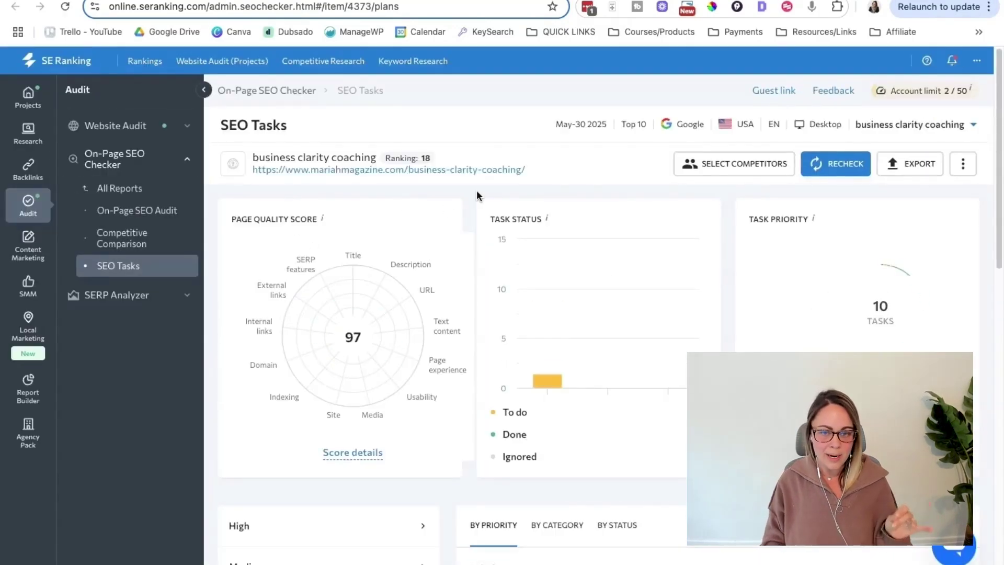
Step: Mark the high-priority task 'Increase the page uniqueness score by 10.4 %' as done, leaving 9 to do
scroll(475, 195, down, 3)
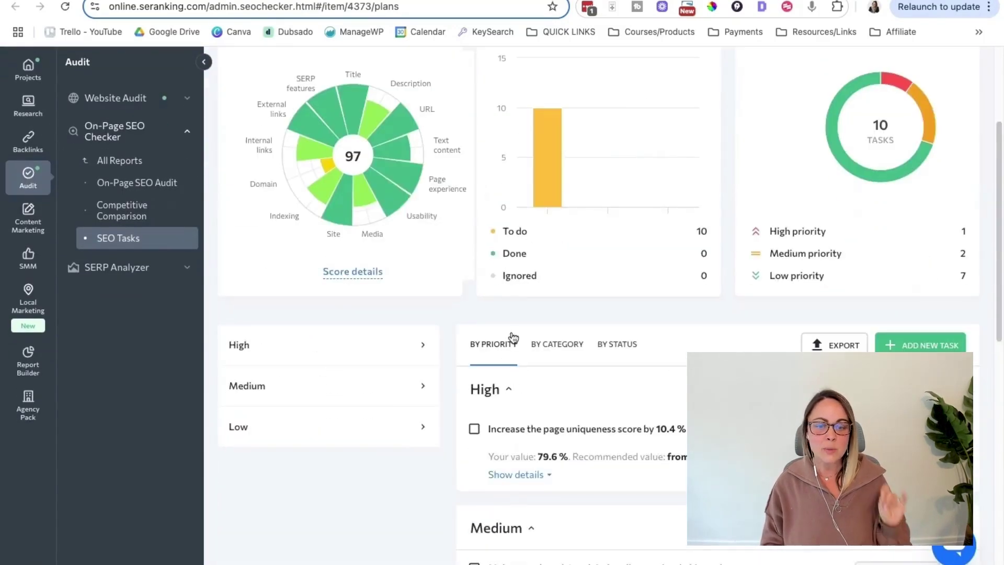
scroll(465, 293, down, 2)
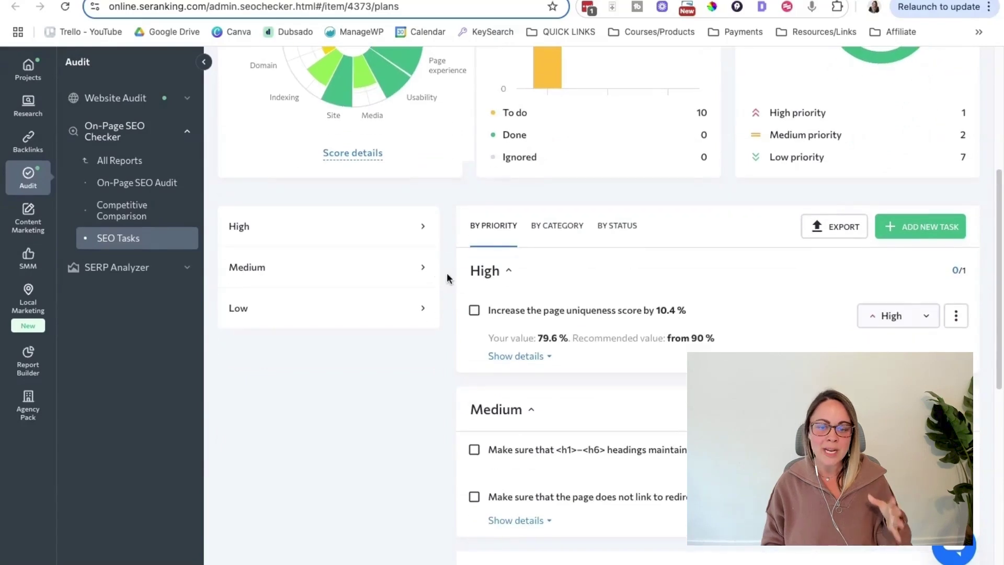
scroll(470, 290, down, 1)
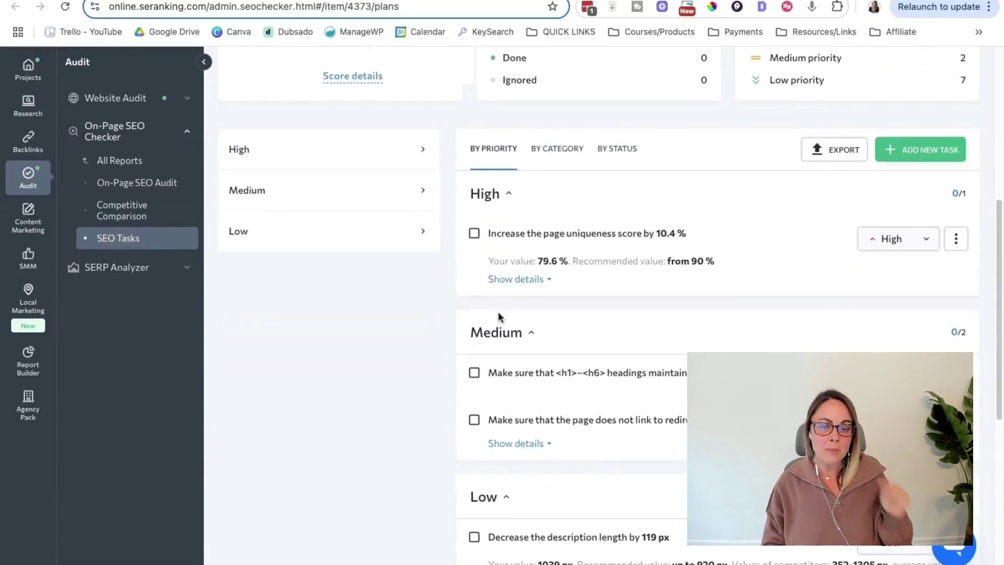
scroll(483, 501, up, 2)
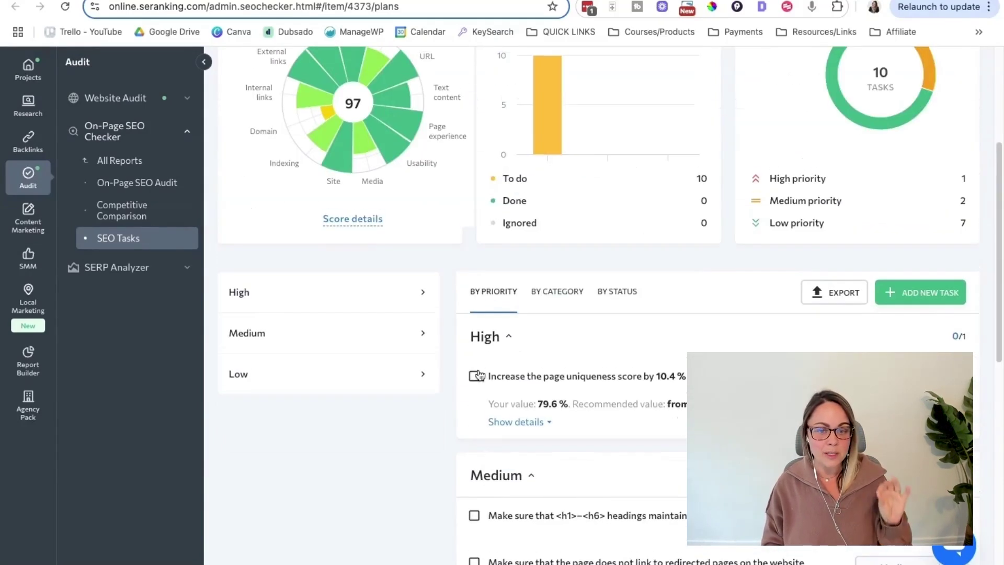
click(474, 377)
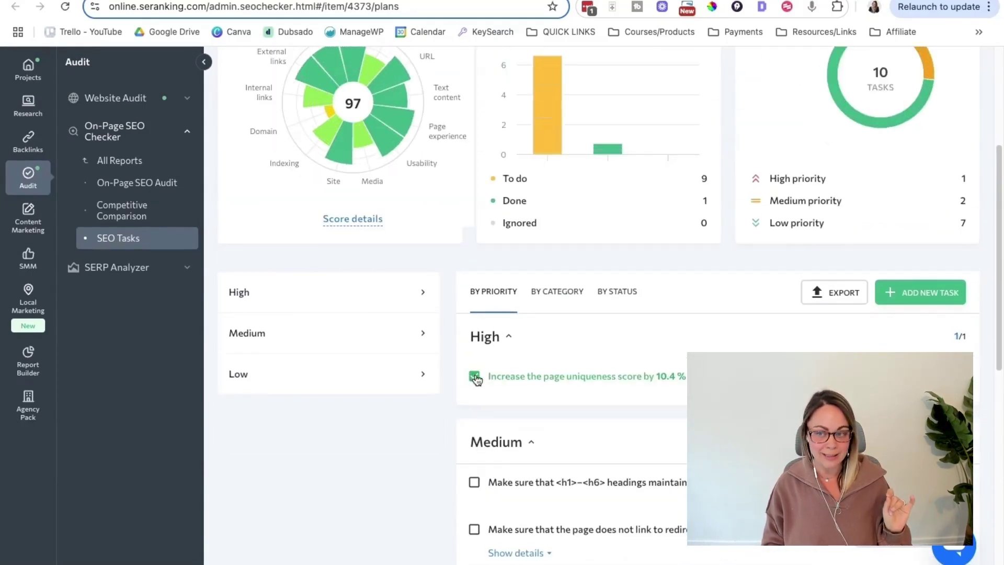
scroll(498, 356, up, 3)
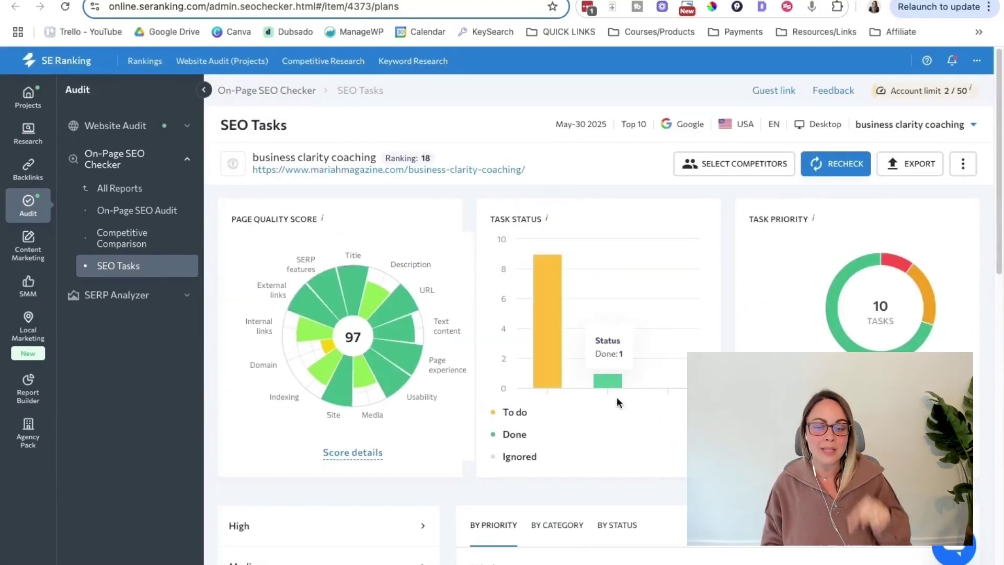
scroll(607, 385, down, 8)
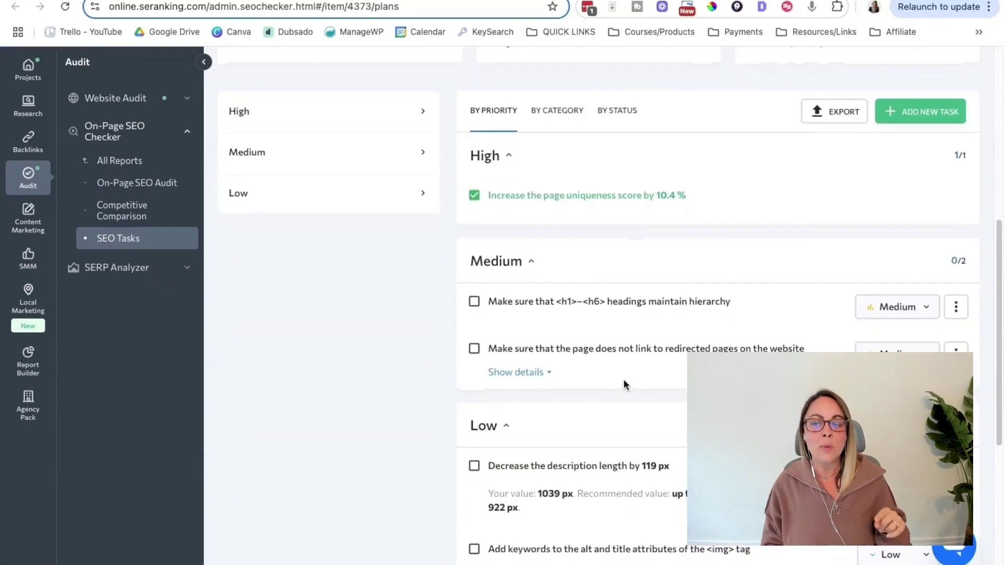
scroll(624, 383, down, 1)
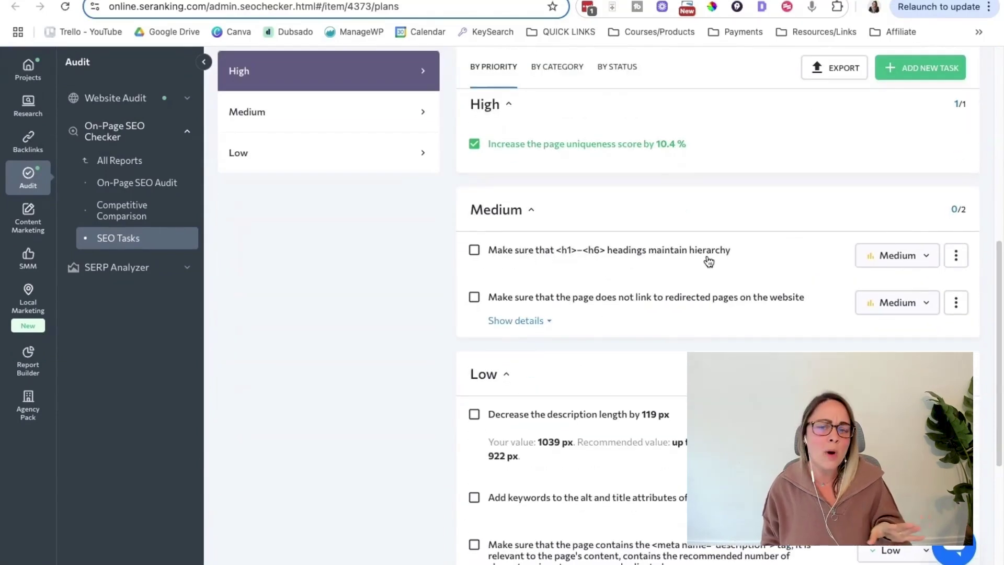
click(955, 255)
click(908, 294)
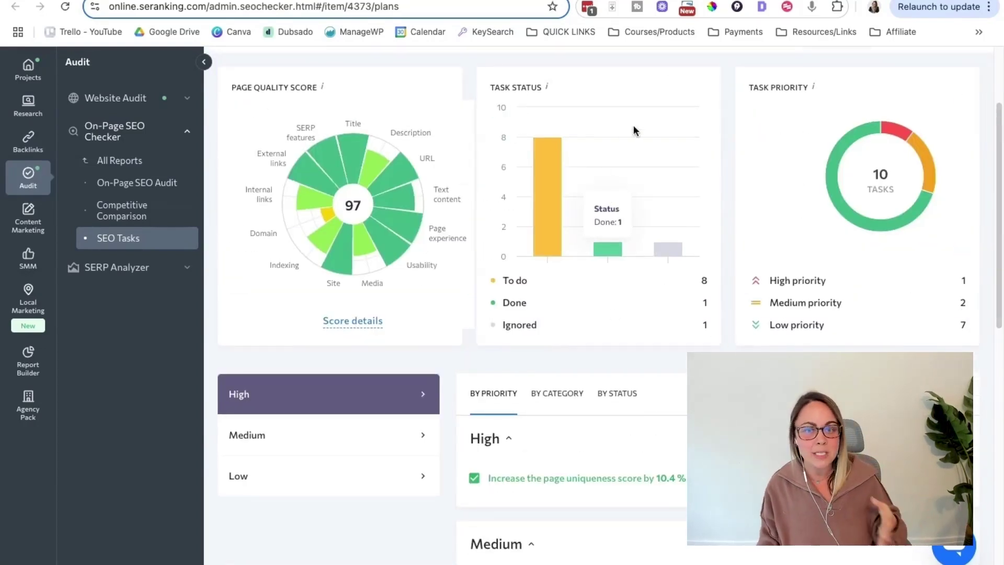
scroll(679, 175, down, 2)
scroll(682, 184, down, 2)
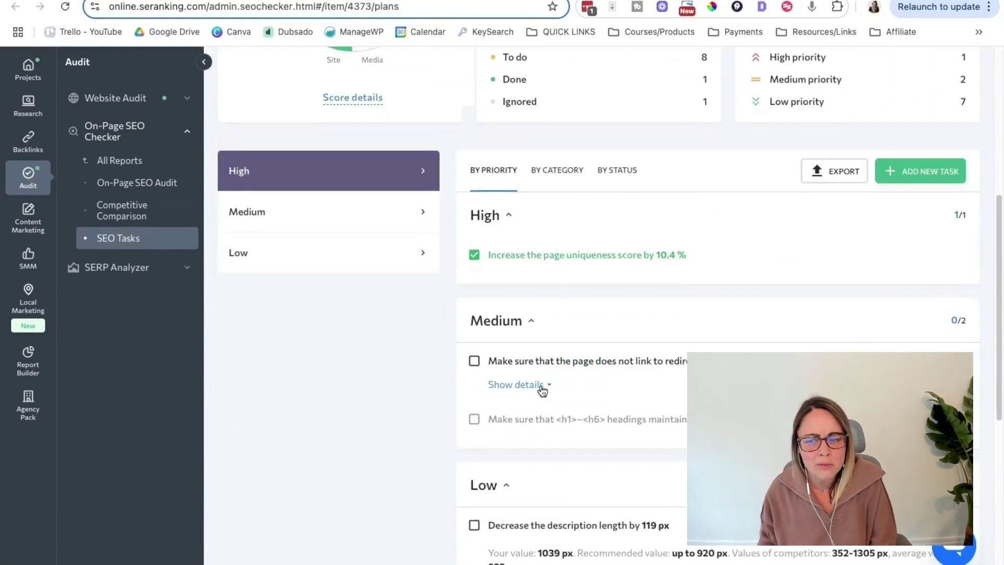
click(531, 385)
scroll(638, 357, down, 3)
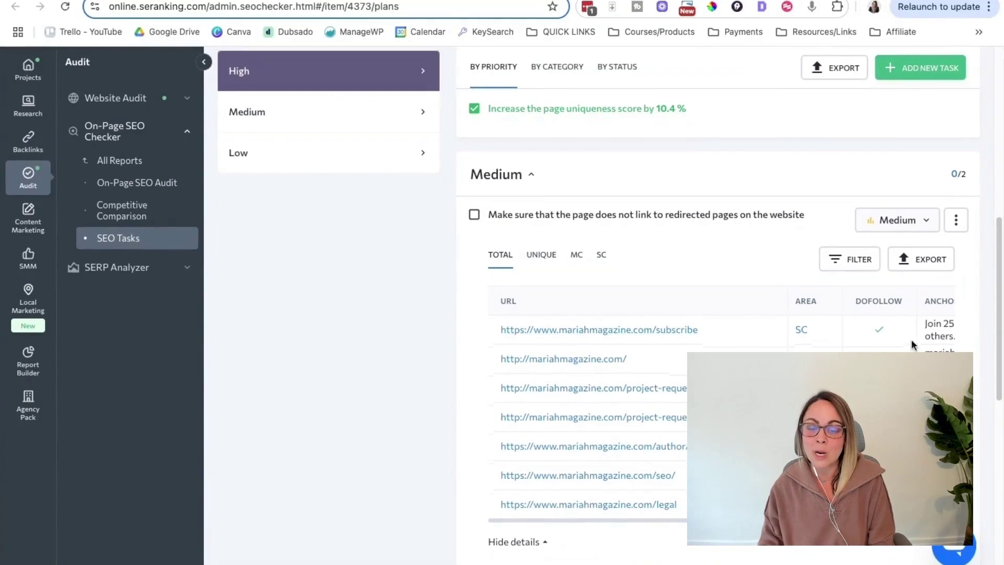
scroll(633, 202, up, 4)
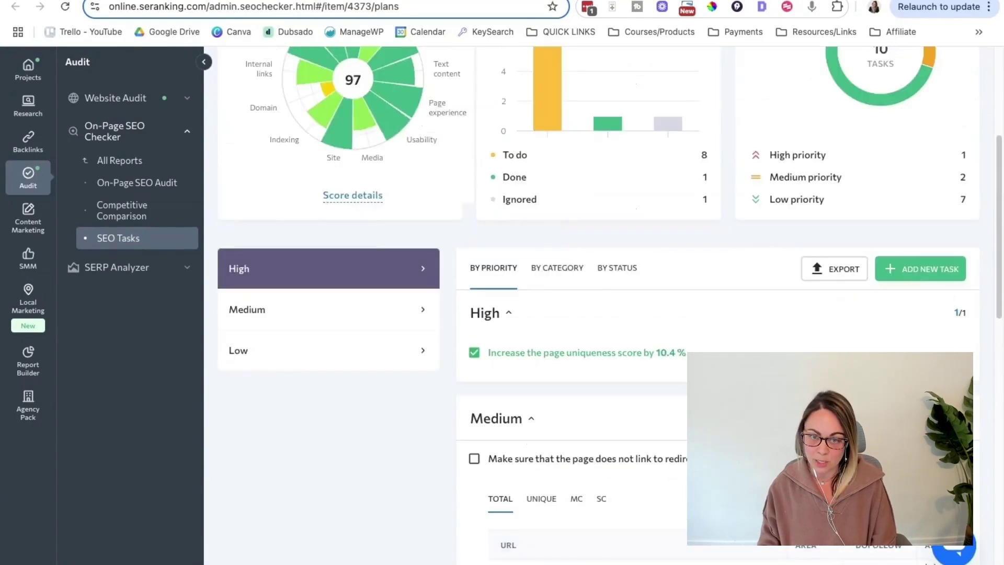
scroll(622, 383, up, 5)
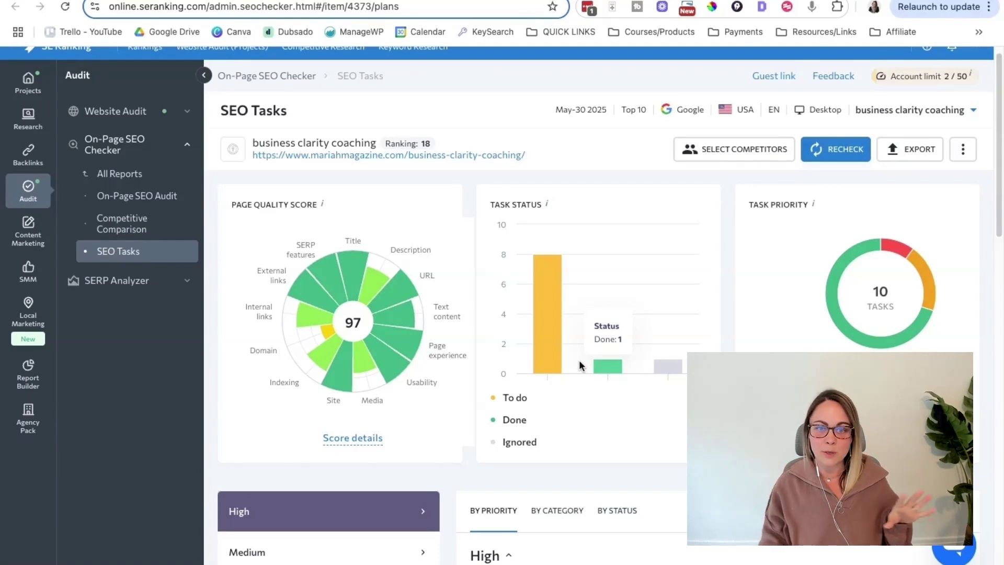
scroll(601, 335, down, 1)
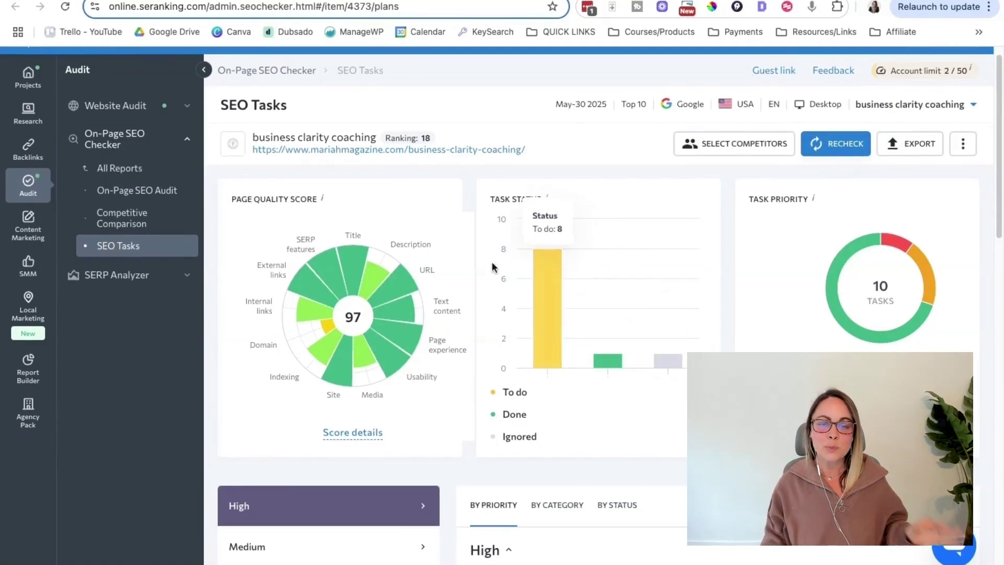
scroll(481, 269, up, 1)
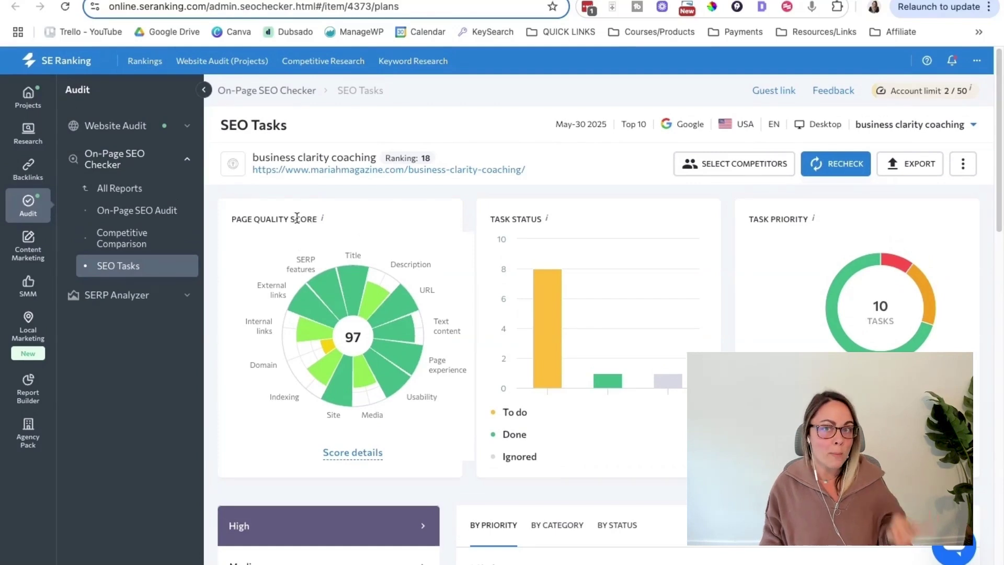
Step: Compare the post's On-Page Metrics with the two top competitors, e.g. title lengths 60, 59, 72
click(125, 244)
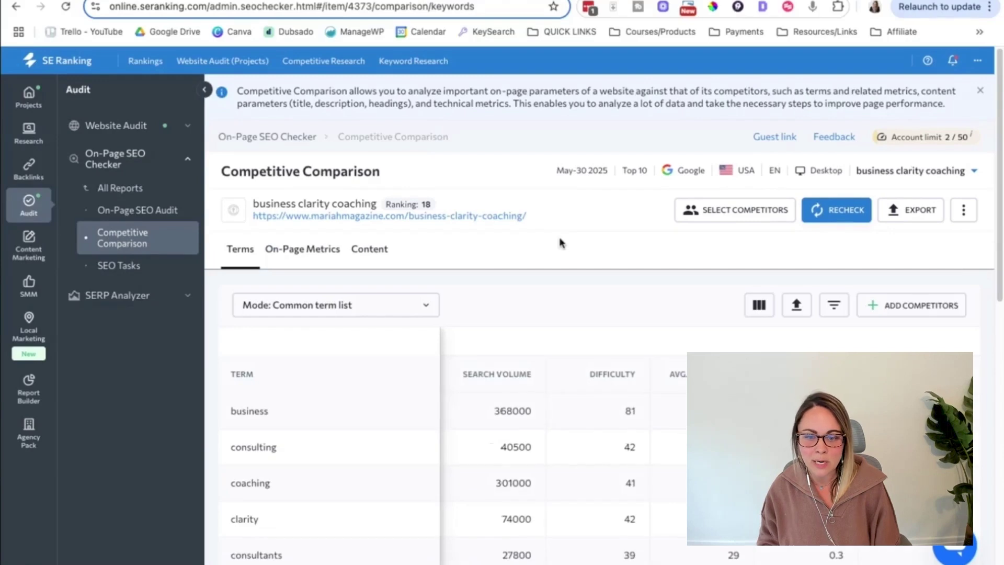
scroll(560, 242, down, 1)
scroll(538, 225, down, 2)
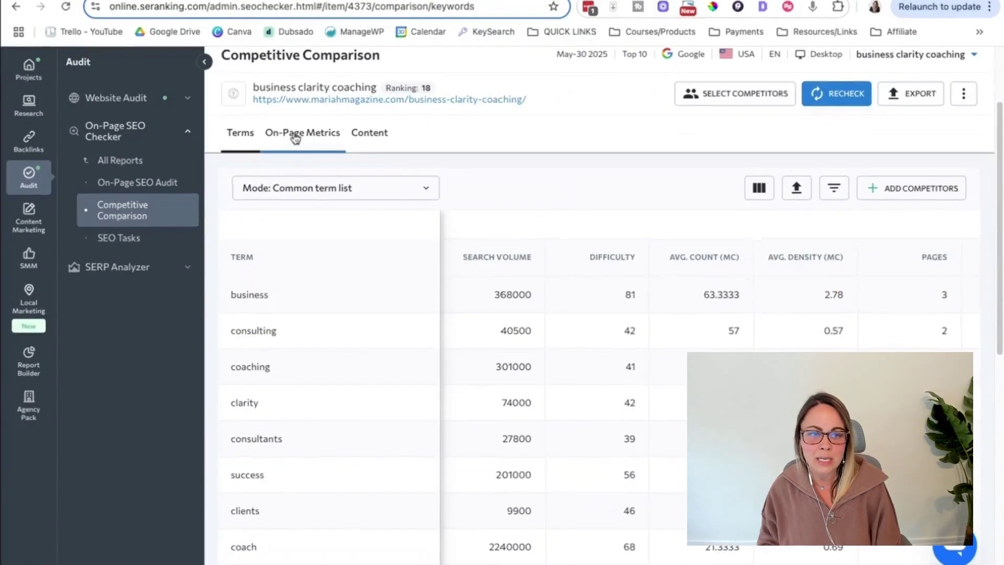
click(294, 136)
scroll(525, 245, down, 1)
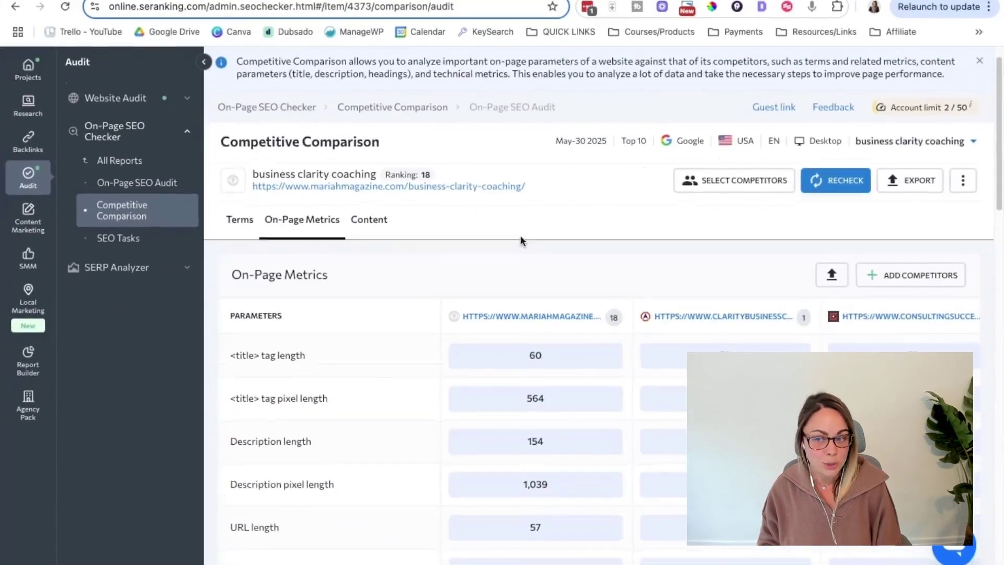
scroll(537, 255, down, 3)
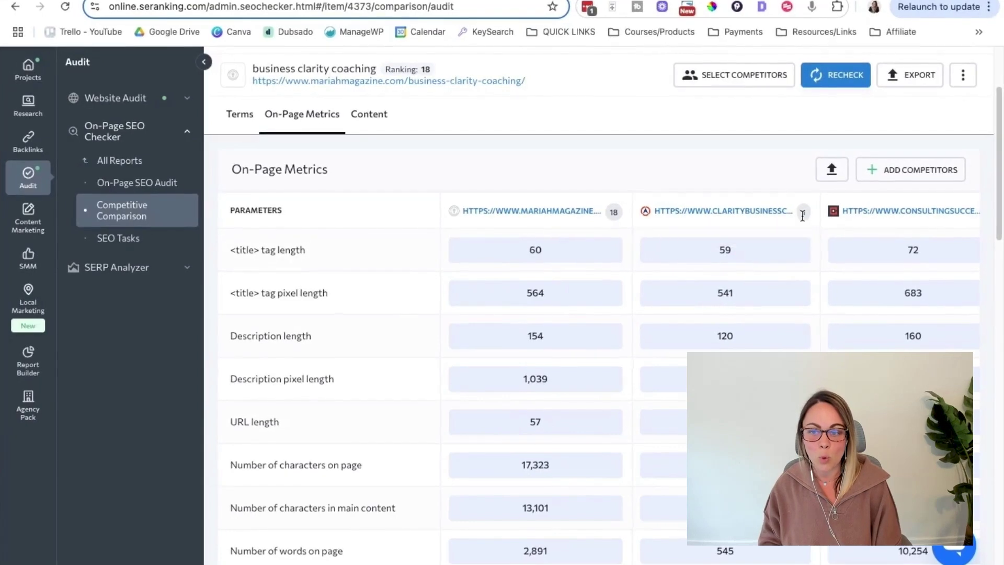
scroll(731, 235, down, 6)
scroll(667, 473, down, 18)
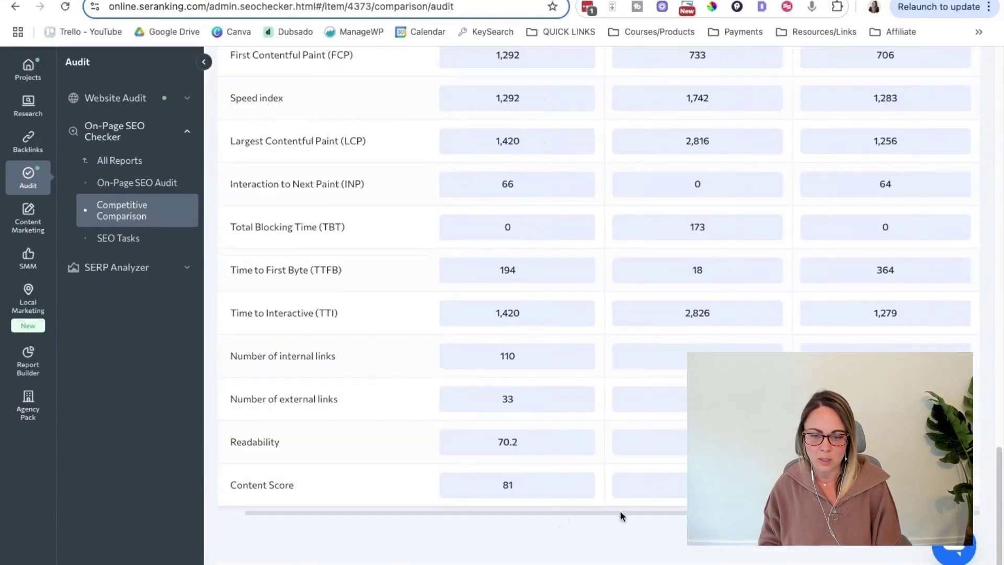
scroll(891, 278, up, 20)
scroll(890, 275, down, 4)
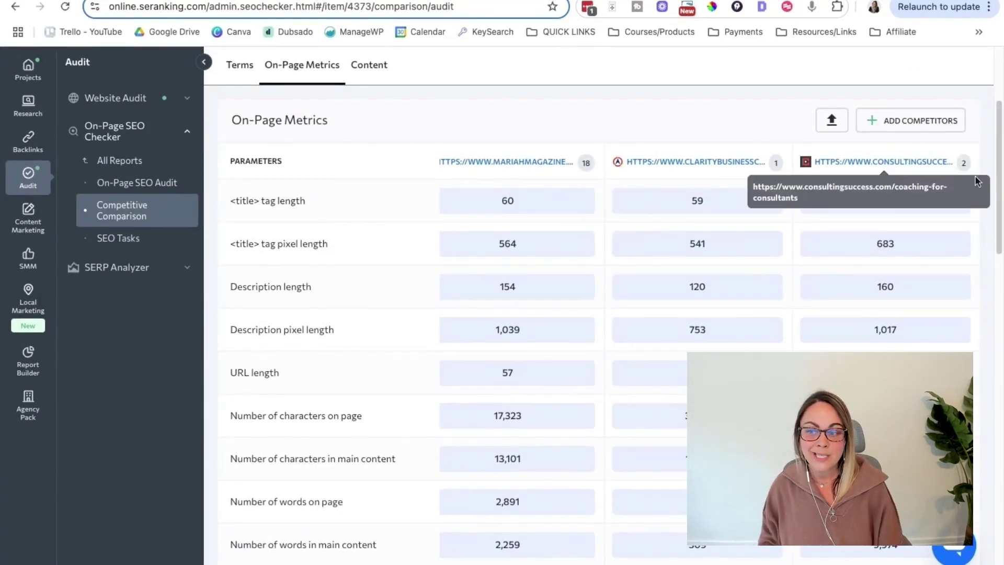
Step: Add competitors ranked 3, 4 and 5 to the On-Page Metrics comparison (title lengths 28, 32, 41)
click(902, 121)
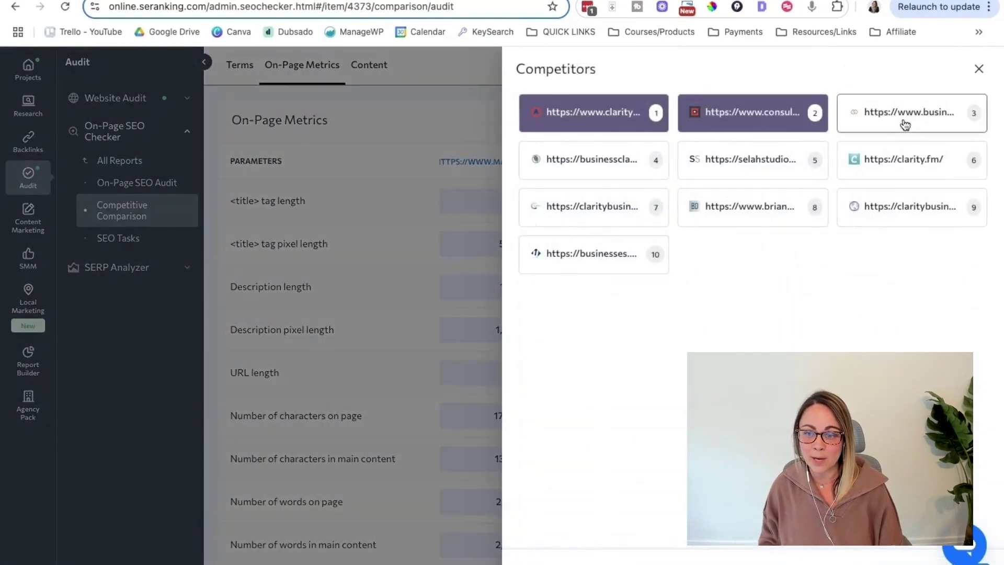
click(893, 111)
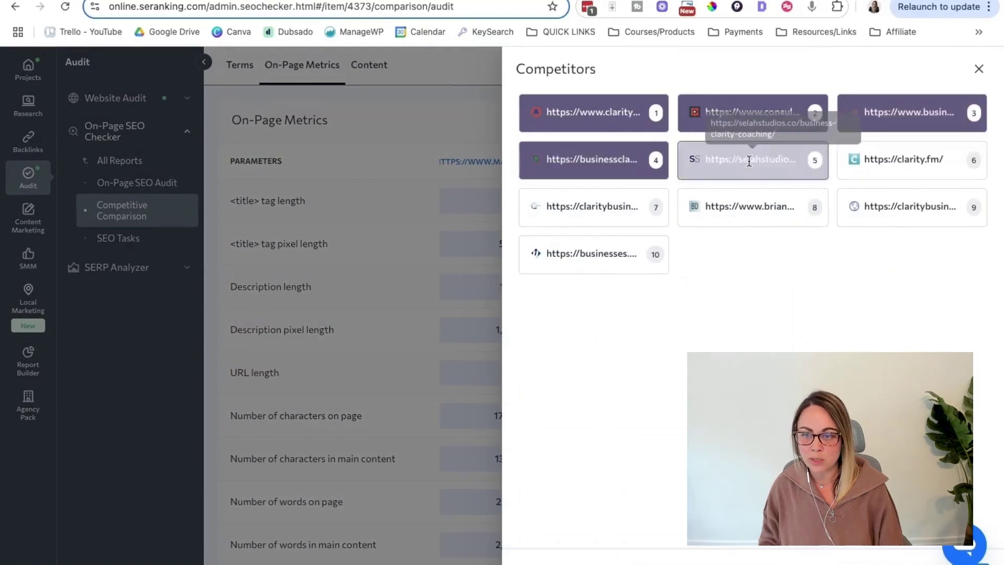
click(888, 539)
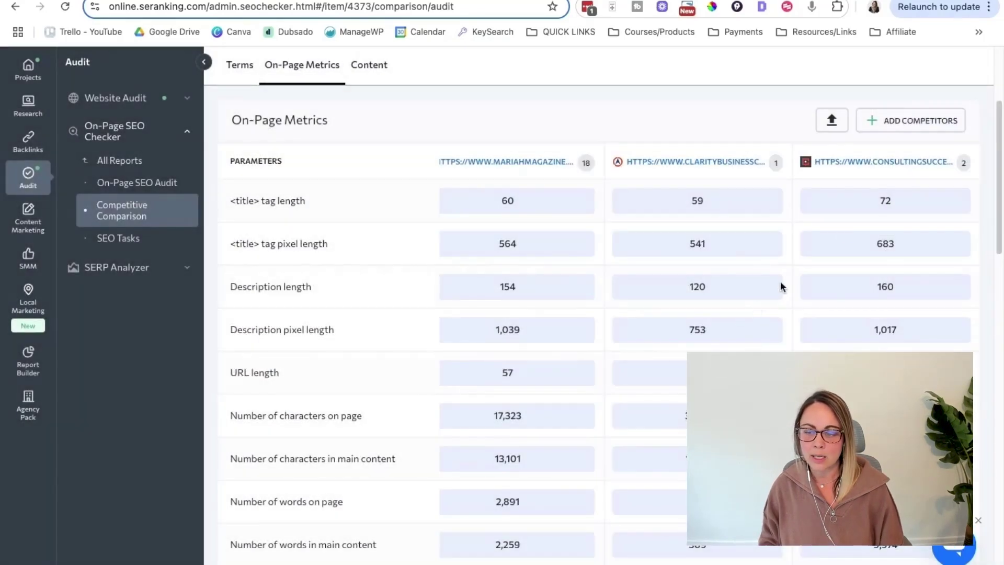
scroll(569, 447, down, 15)
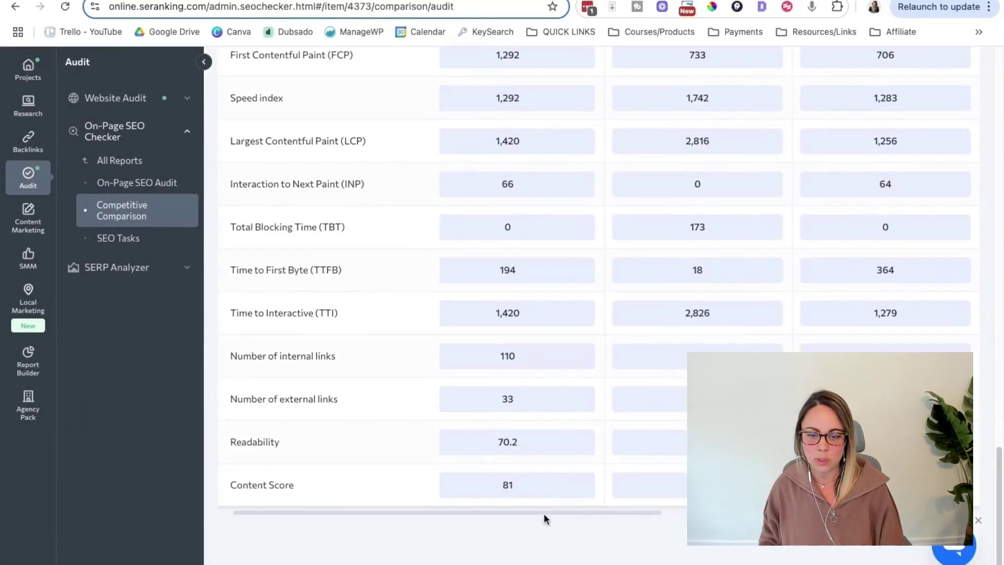
drag(543, 515, 805, 515)
scroll(805, 516, up, 1)
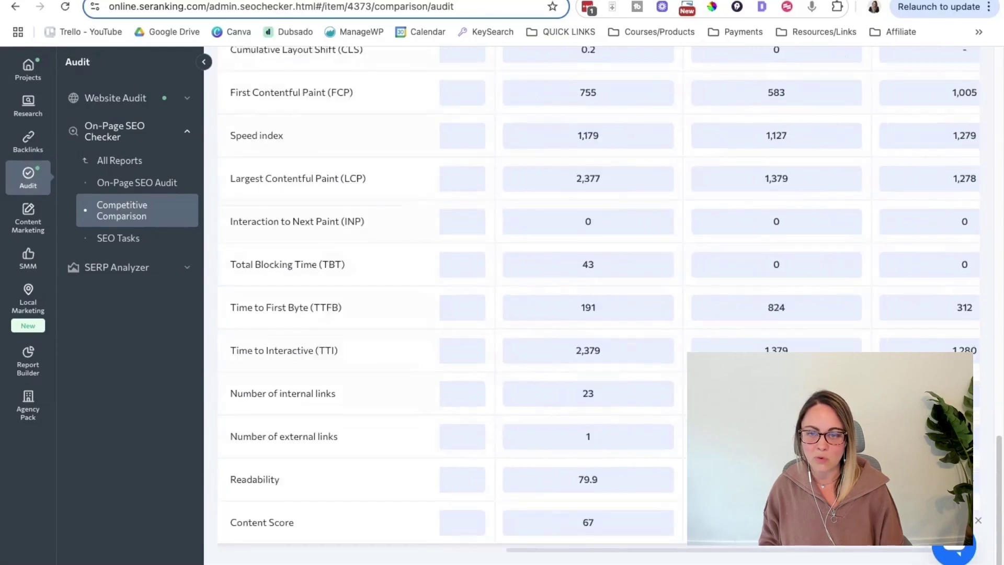
scroll(641, 417, up, 15)
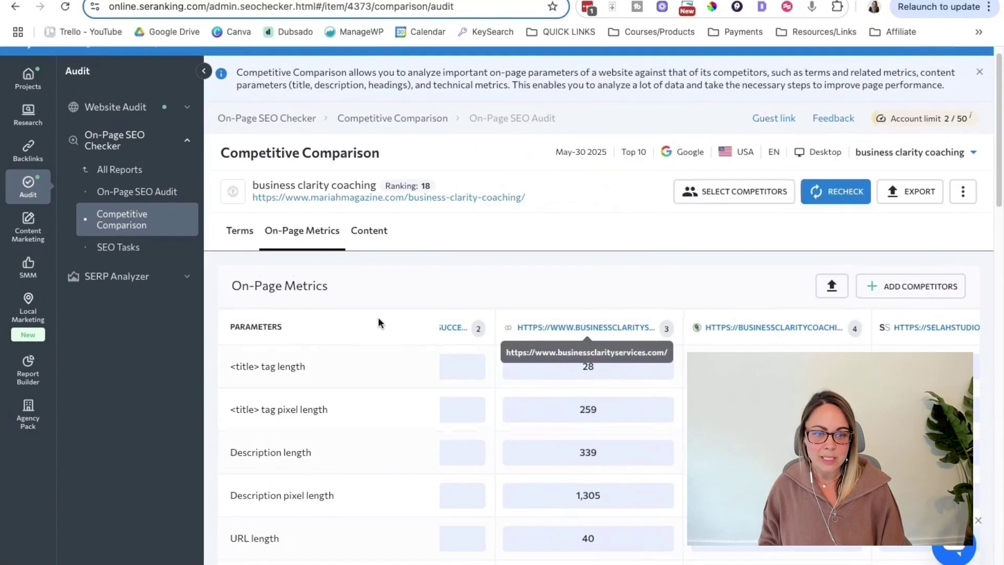
scroll(265, 337, down, 2)
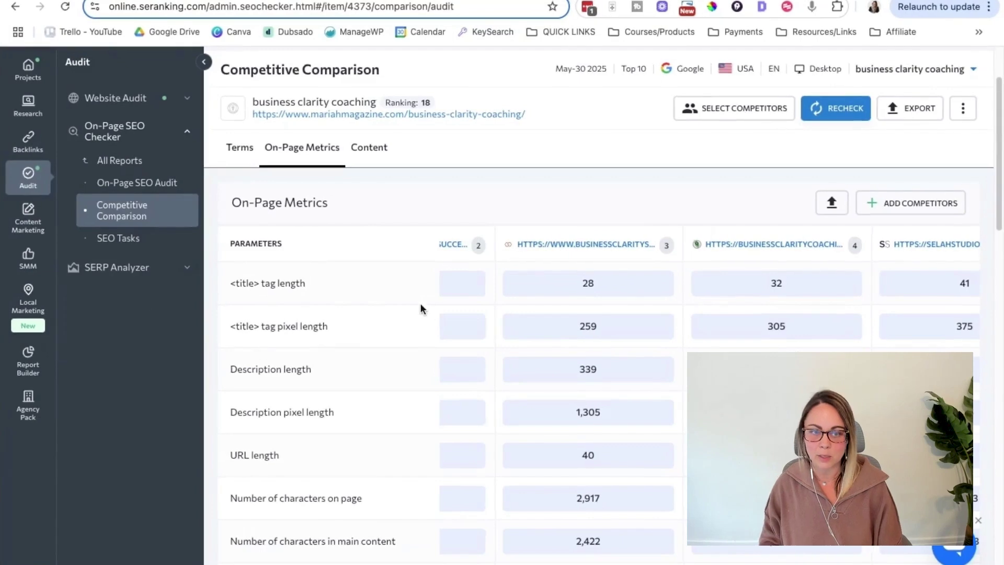
Step: In the Content comparison, highlight the post's title and the top two competitors' titles
click(380, 157)
scroll(585, 304, down, 3)
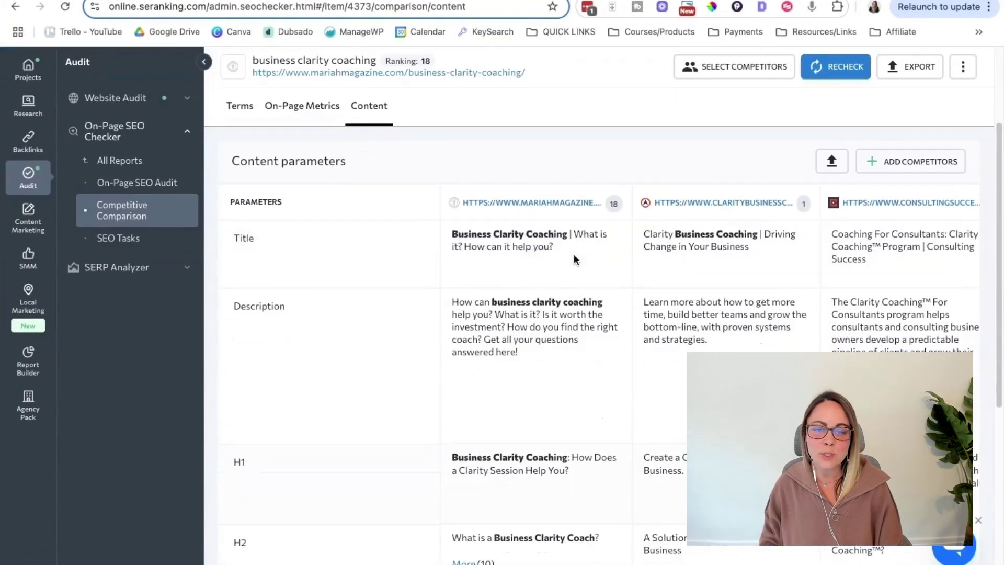
drag(574, 252, 455, 230)
click(530, 251)
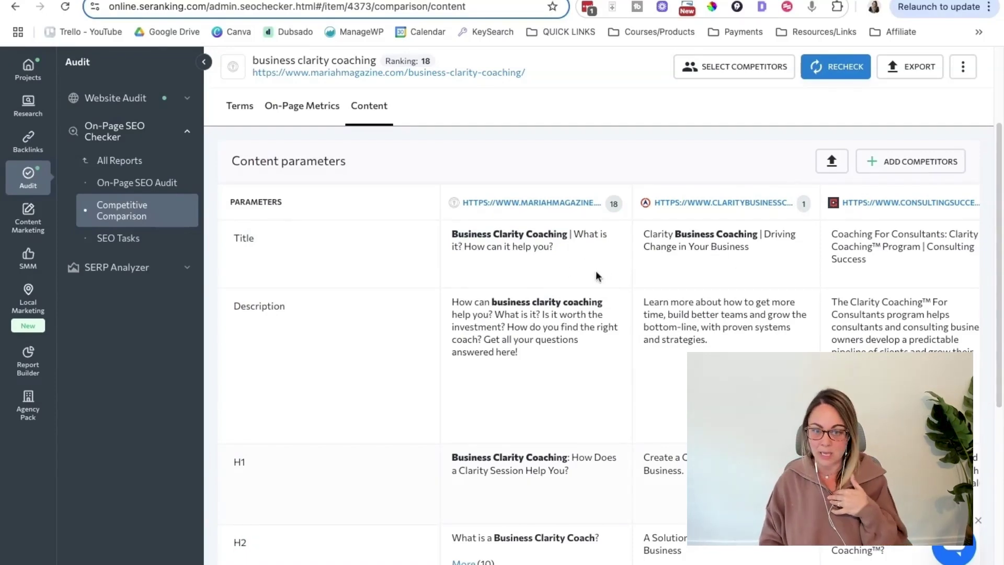
drag(763, 261, 641, 239)
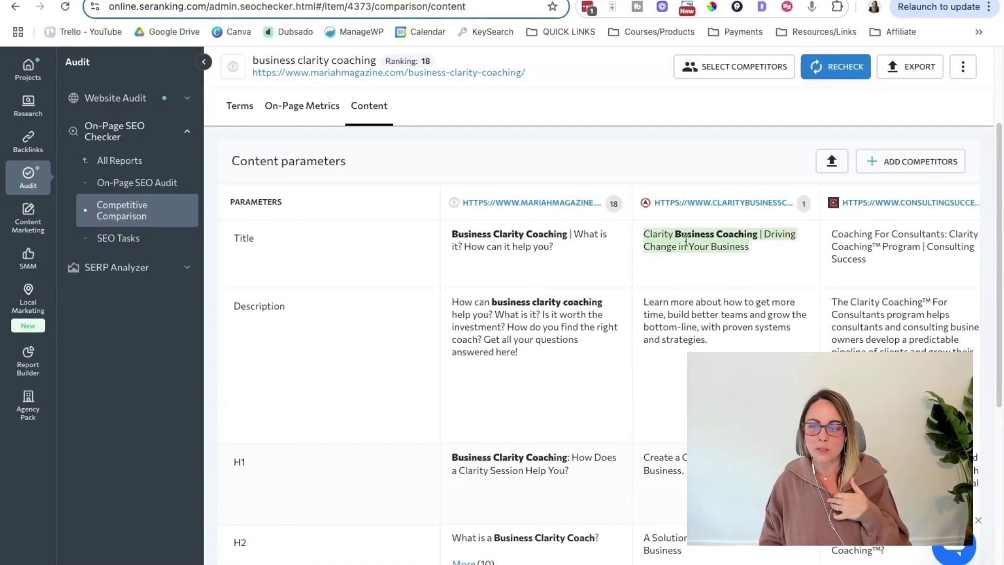
drag(883, 259, 828, 232)
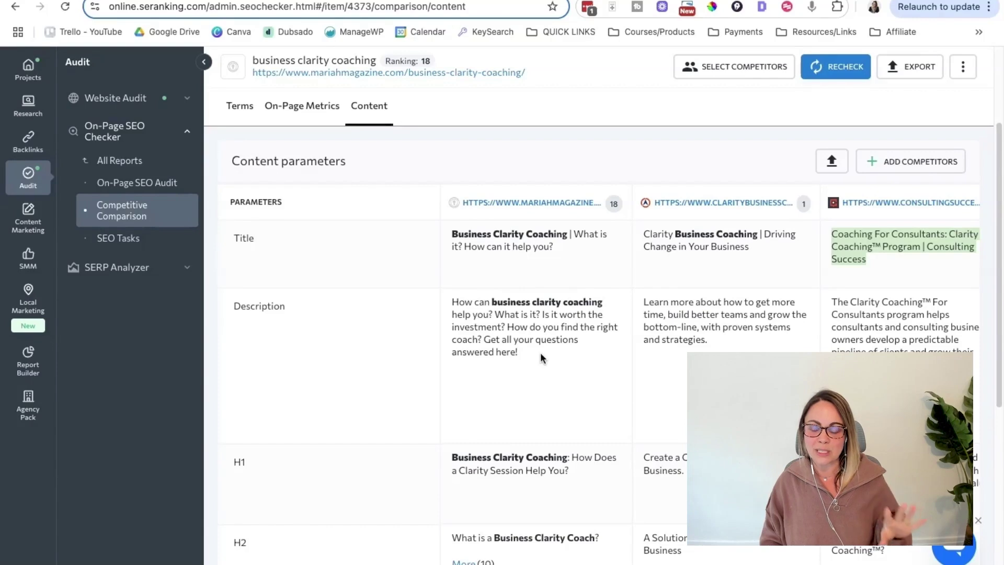
Step: Highlight the post's meta description and scroll through the H1–H5 heading rows
scroll(541, 356, down, 1)
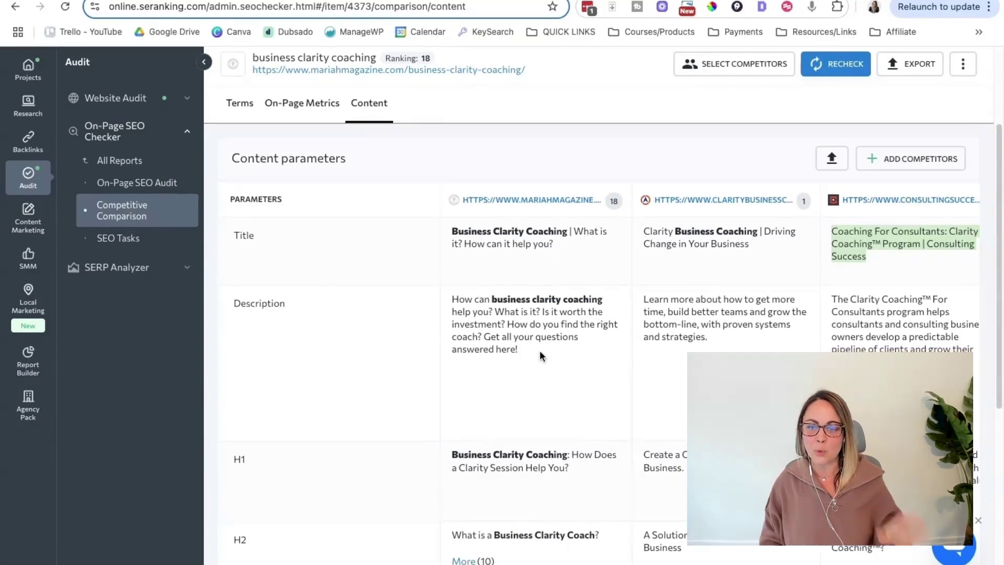
drag(539, 350, 463, 312)
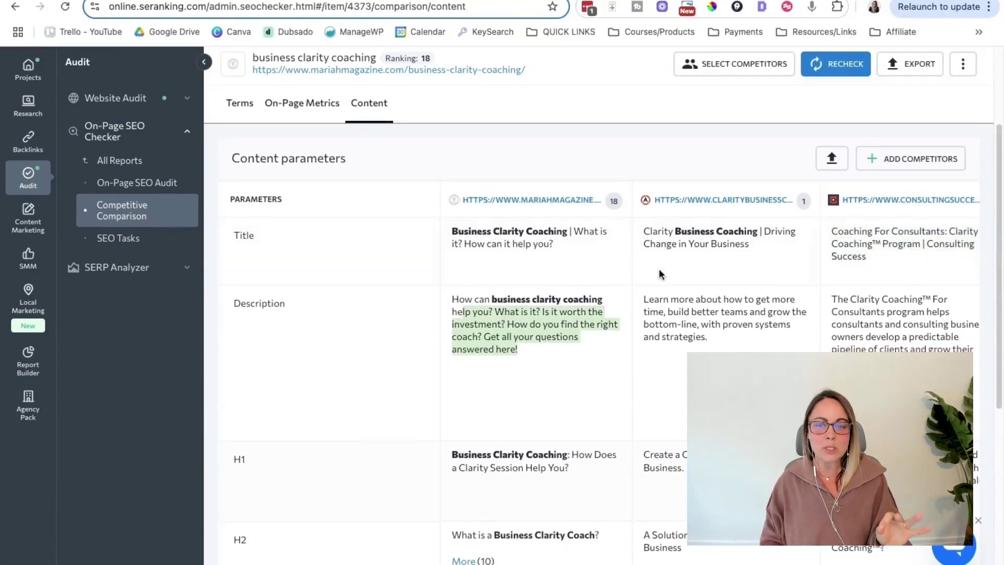
scroll(538, 347, down, 2)
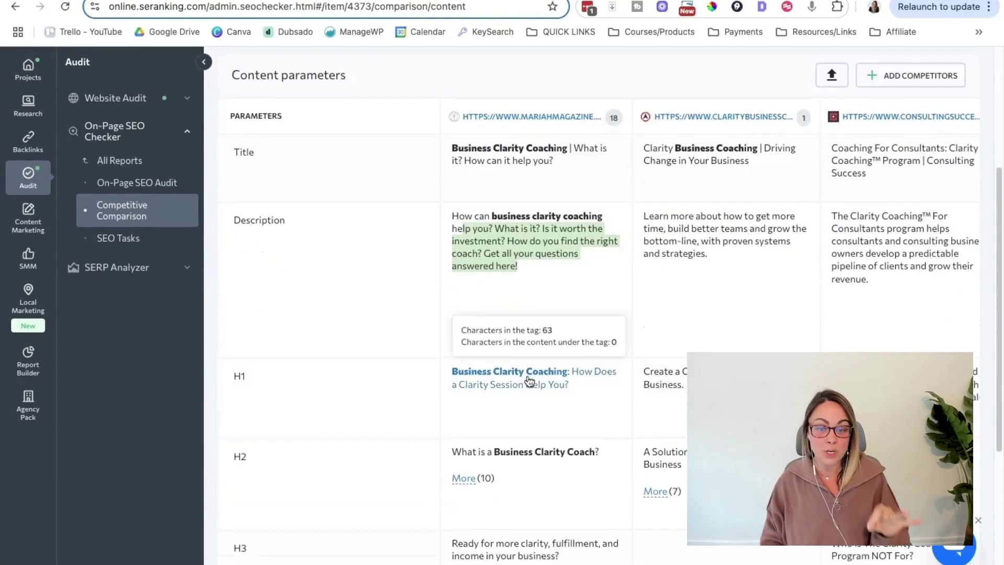
scroll(523, 361, down, 3)
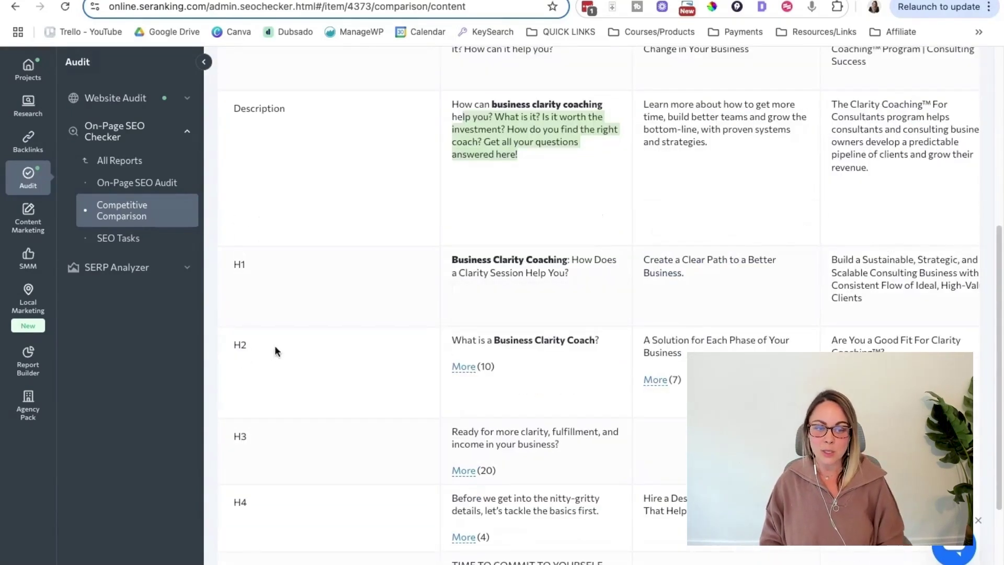
scroll(576, 350, down, 4)
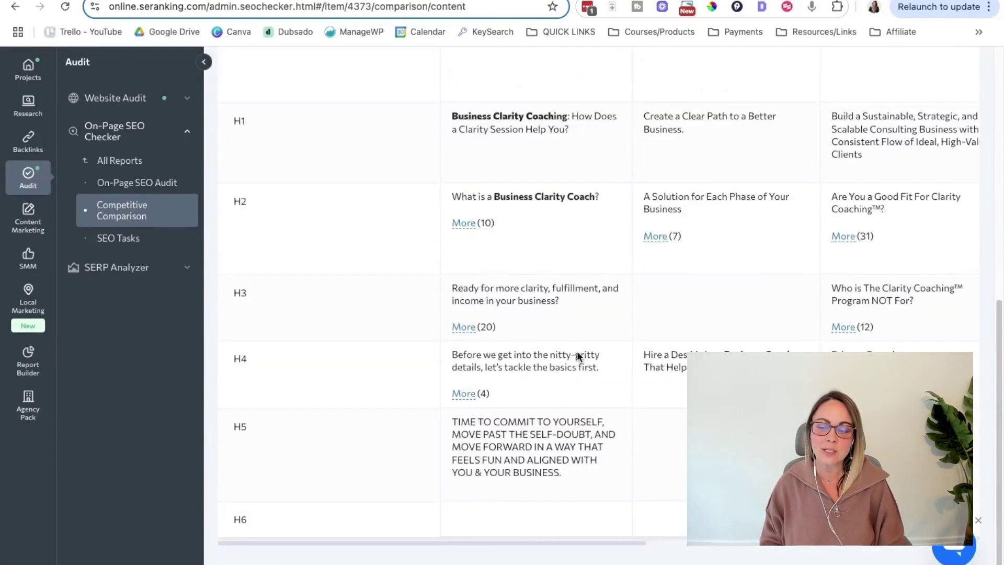
scroll(591, 336, up, 10)
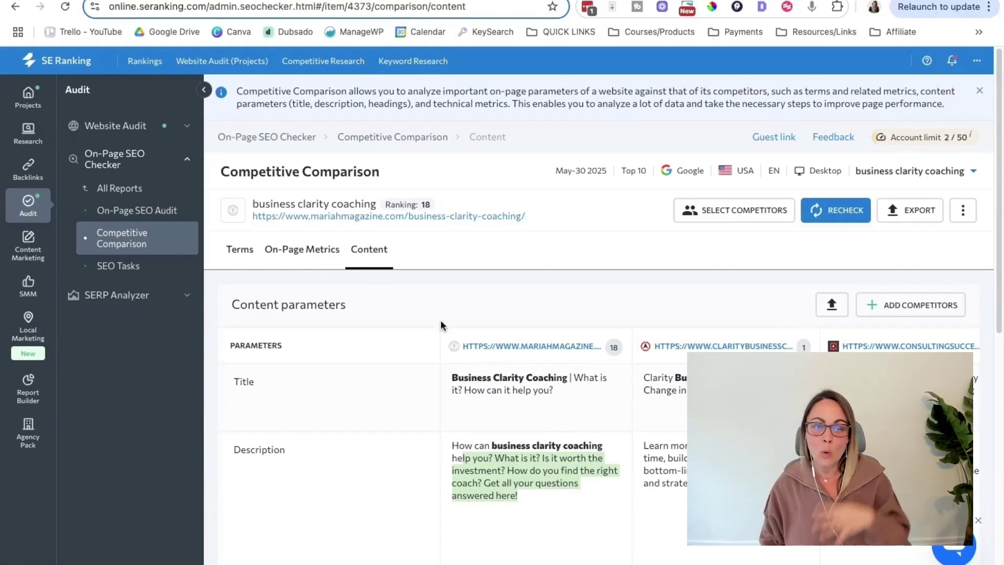
key(ctrl+Tab)
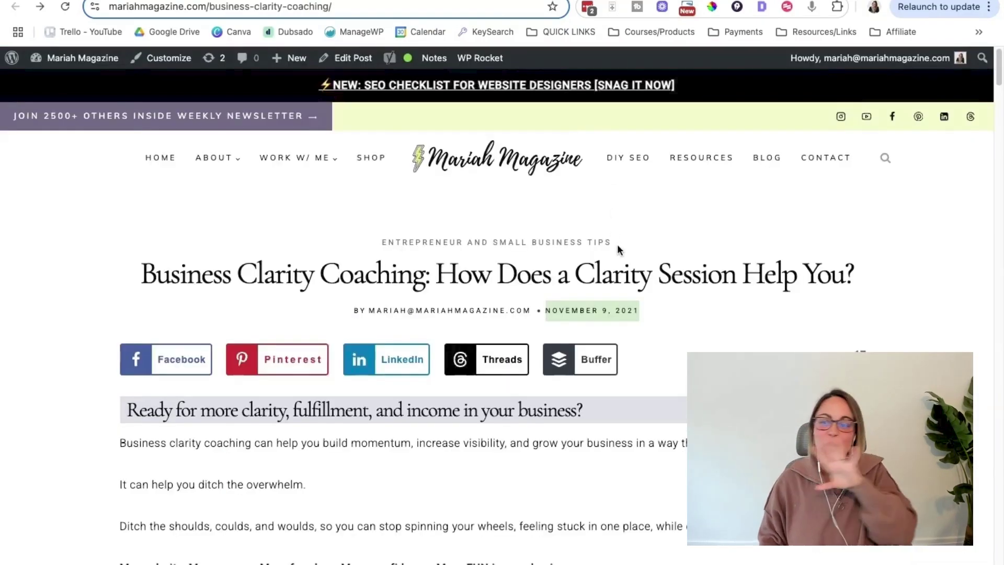
scroll(759, 287, down, 8)
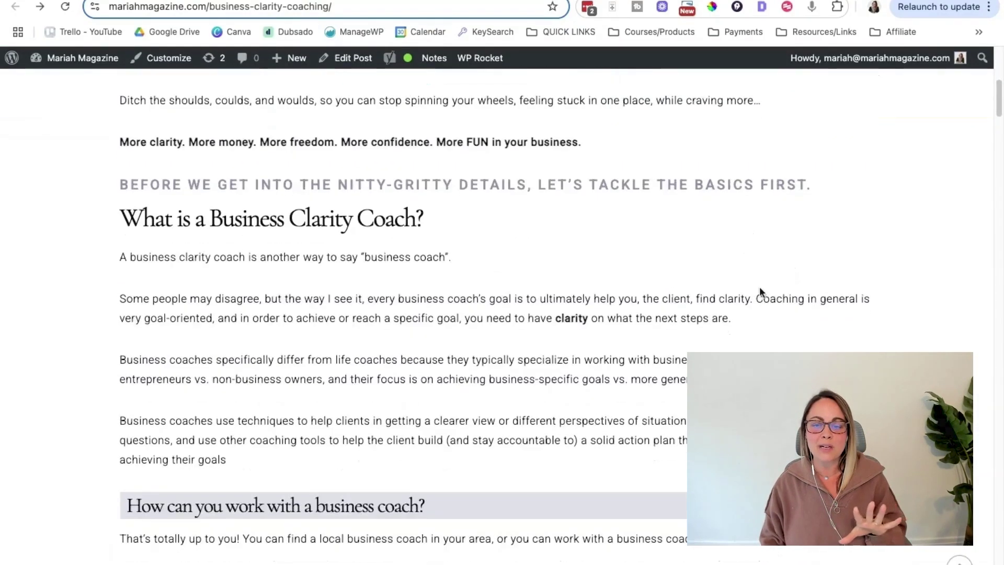
scroll(759, 287, down, 7)
key(ctrl+shift+Tab)
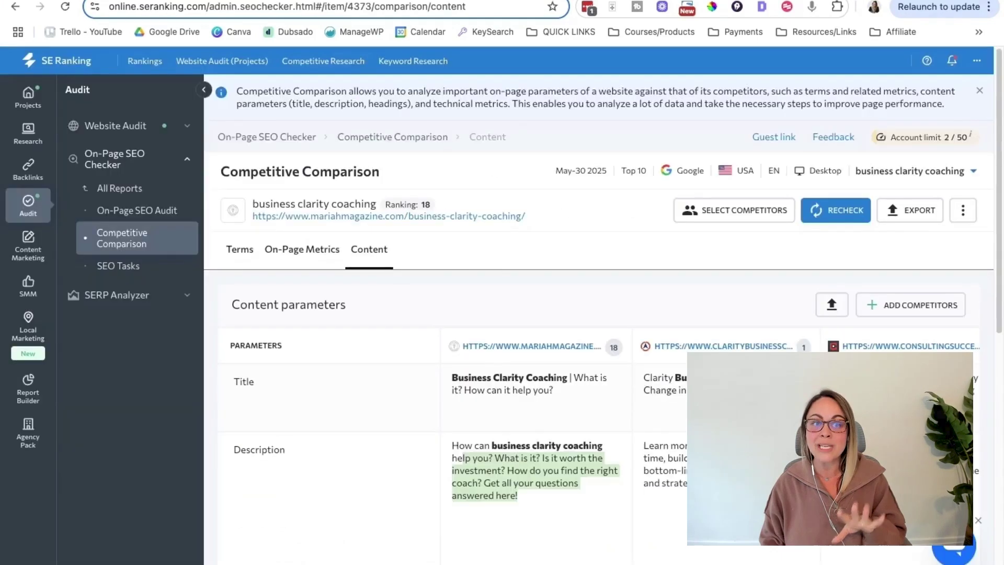